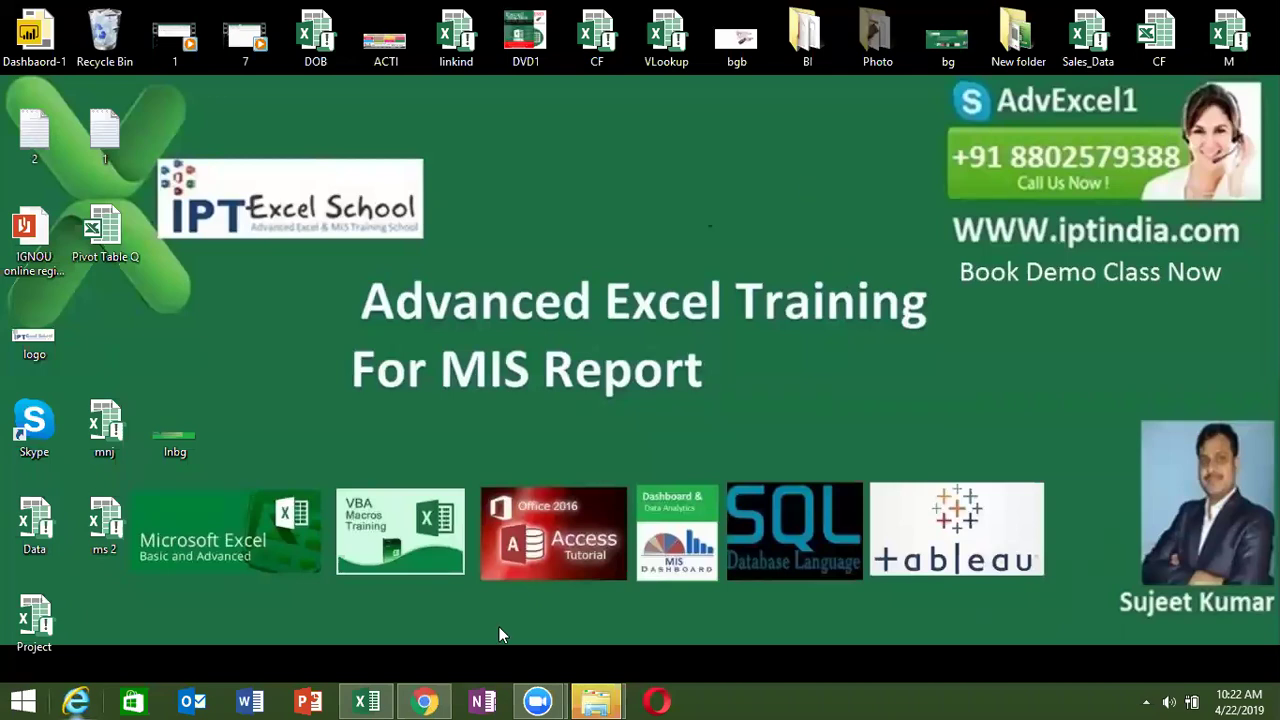
# Step: Bring the CF workbook back into view and add a new empty Sheet5
pyautogui.click(381, 700)
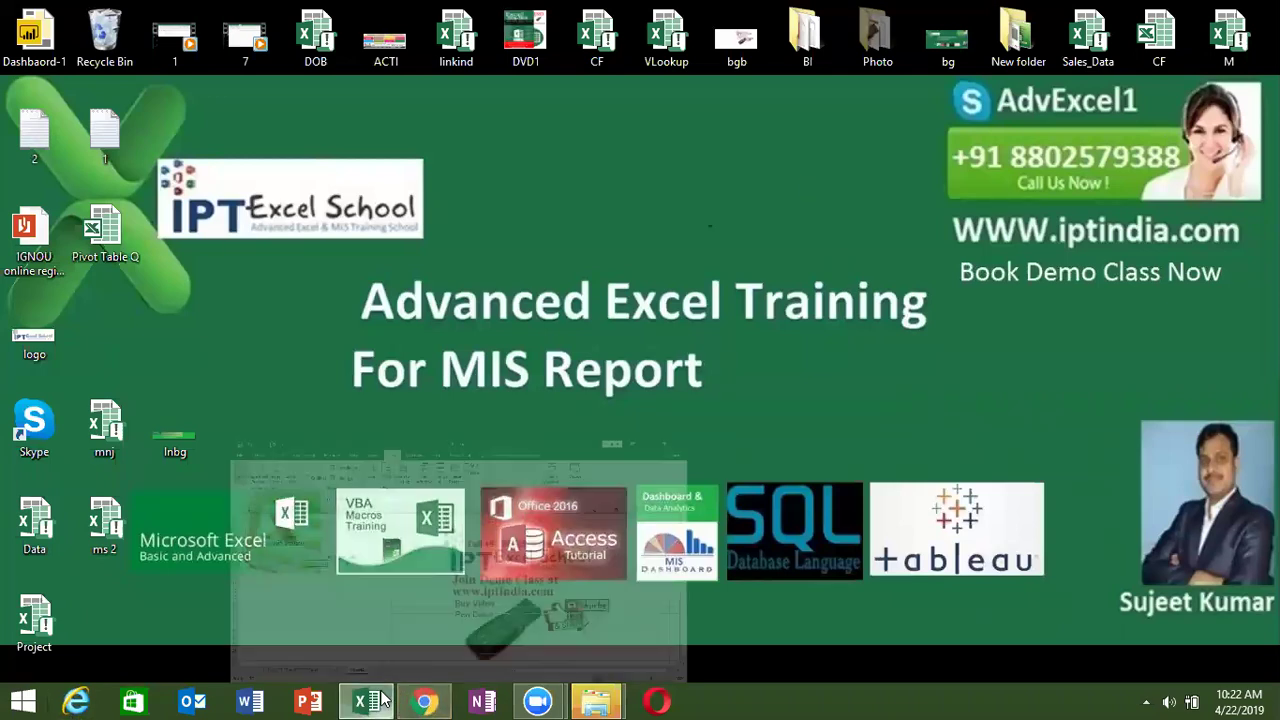
pyautogui.click(424, 649)
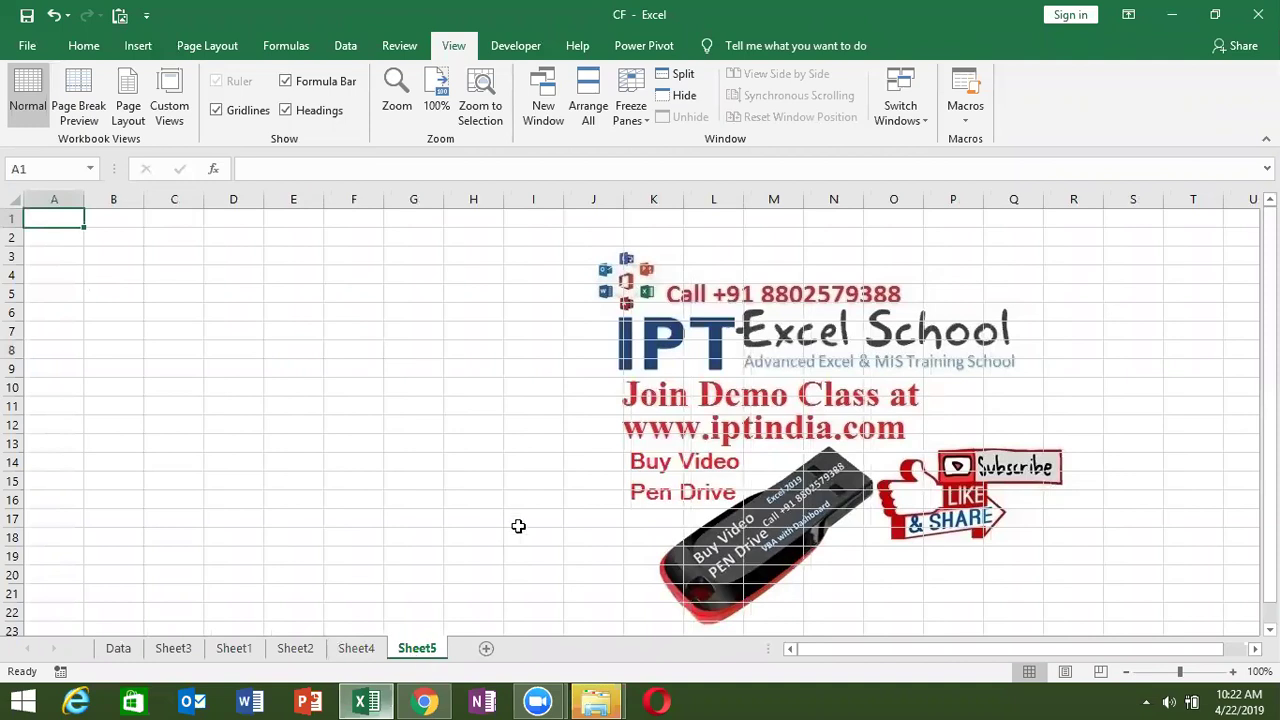
# Step: Enter the = operator in G1 and > in G2
pyautogui.click(417, 218)
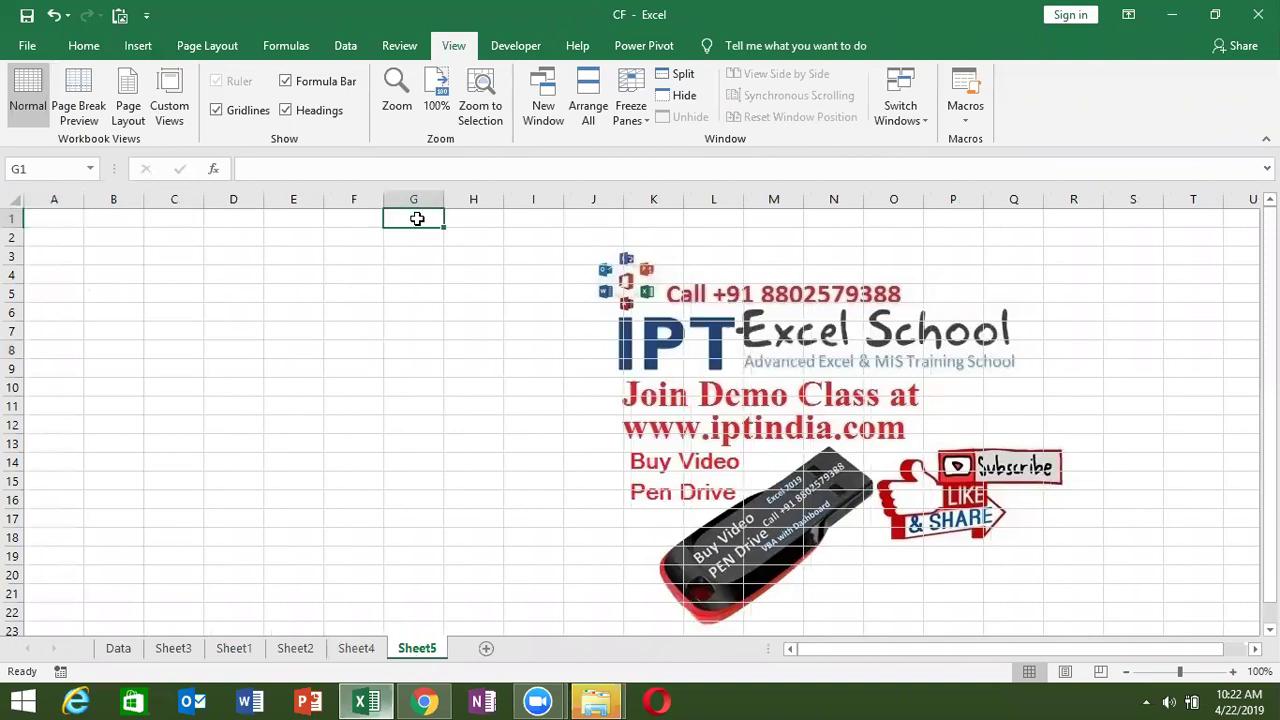
pyautogui.write('=')
pyautogui.hotkey('ctrl', 'Return')
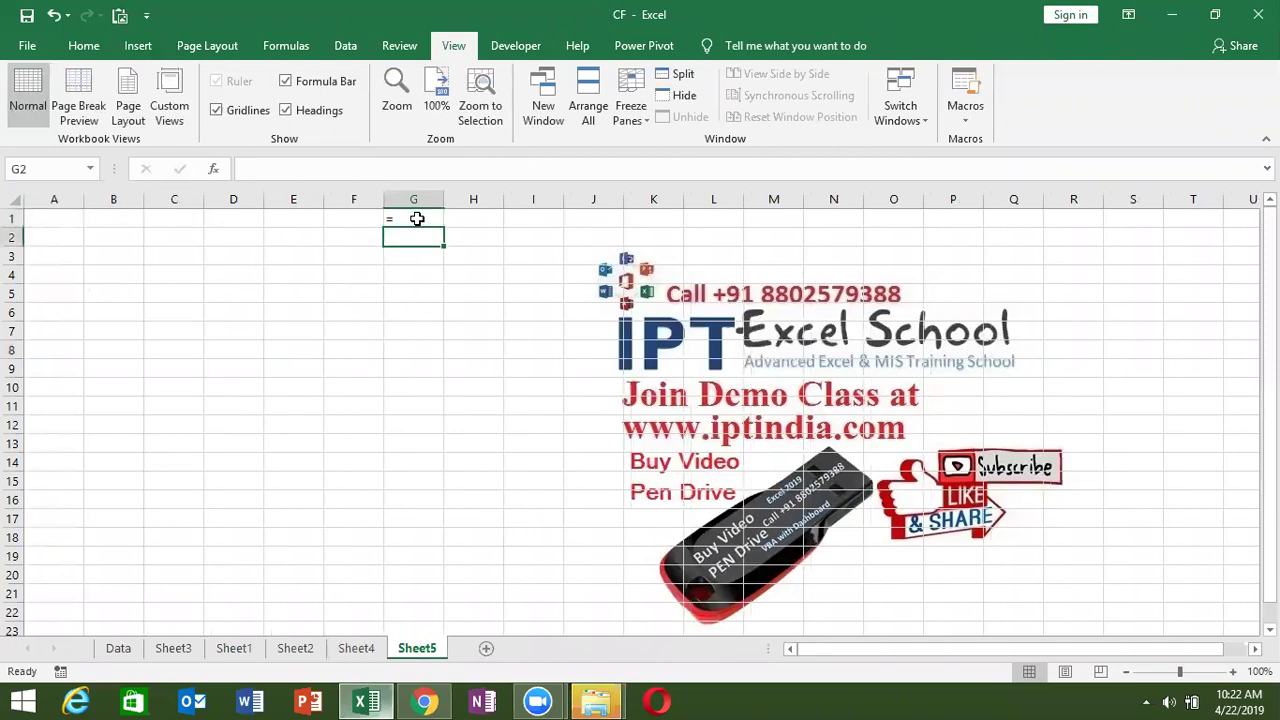
pyautogui.press('Return')
pyautogui.click(417, 218)
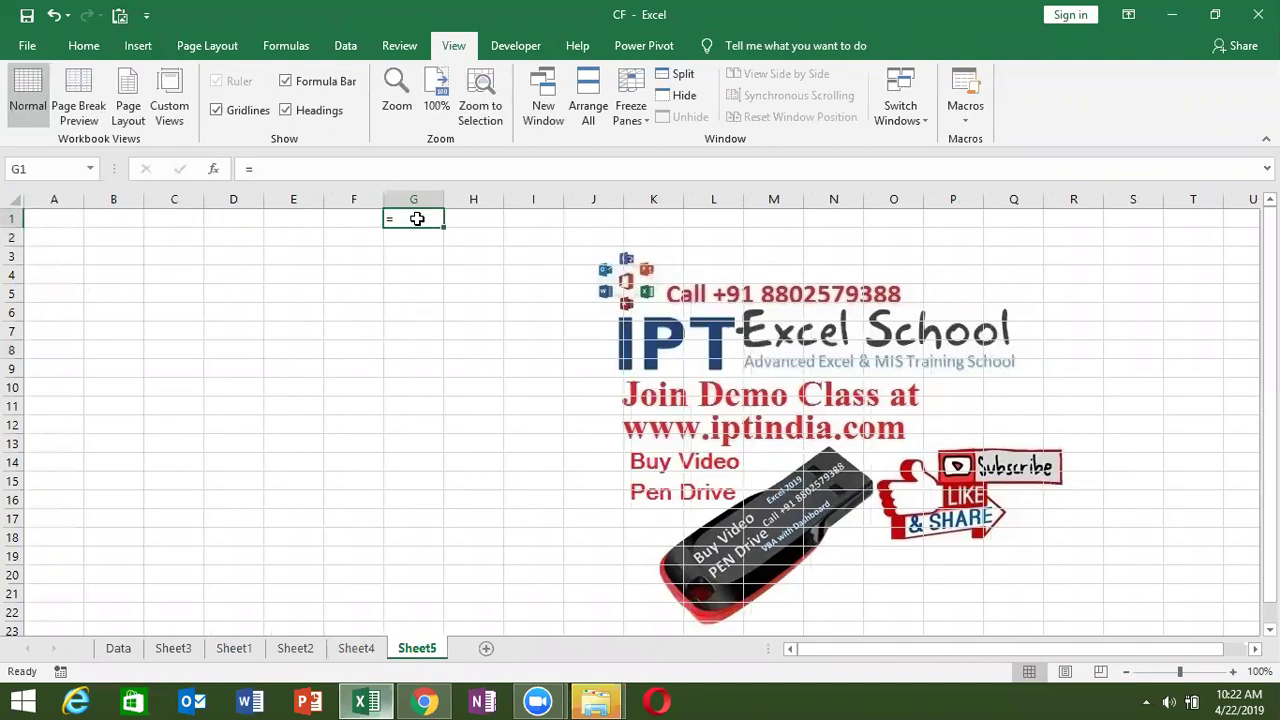
pyautogui.press('Return')
pyautogui.write('>')
pyautogui.press('Return')
# Step: Add <, >=, <= and <> in G3:G6, then select the list and return to G1
pyautogui.write('<')
pyautogui.press('Return')
pyautogui.write('>')
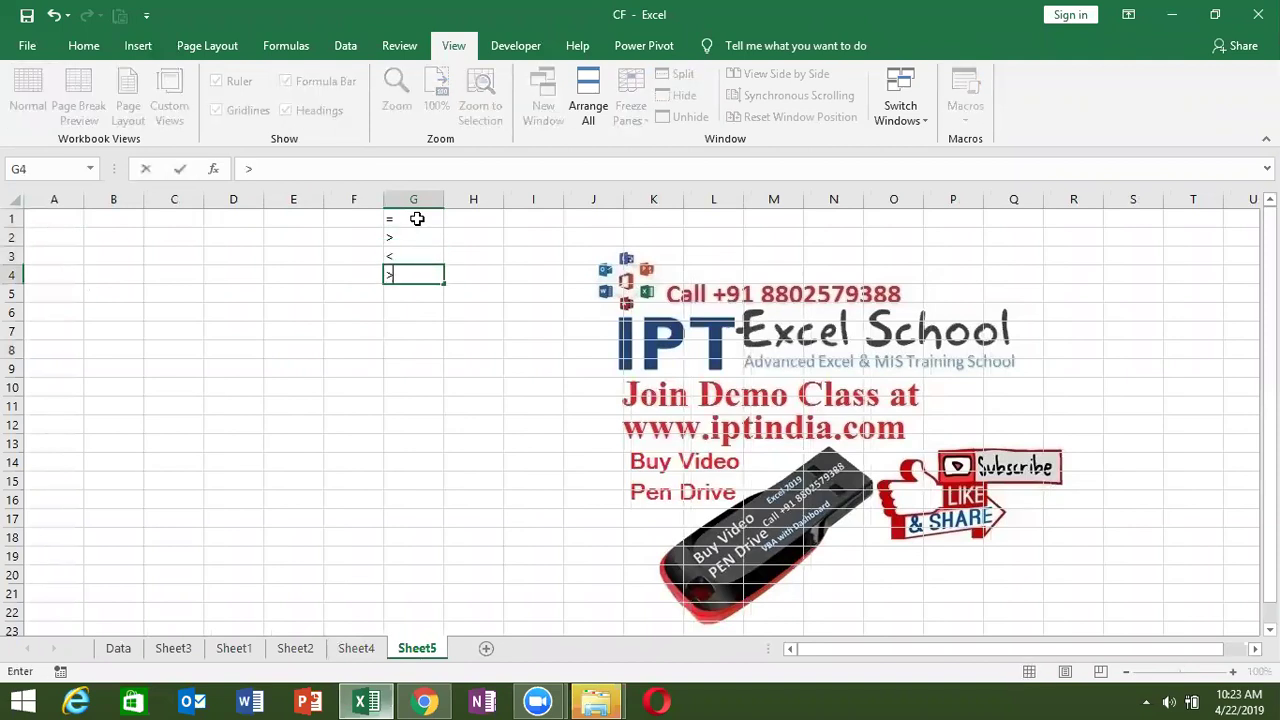
pyautogui.write('=')
pyautogui.press('Return')
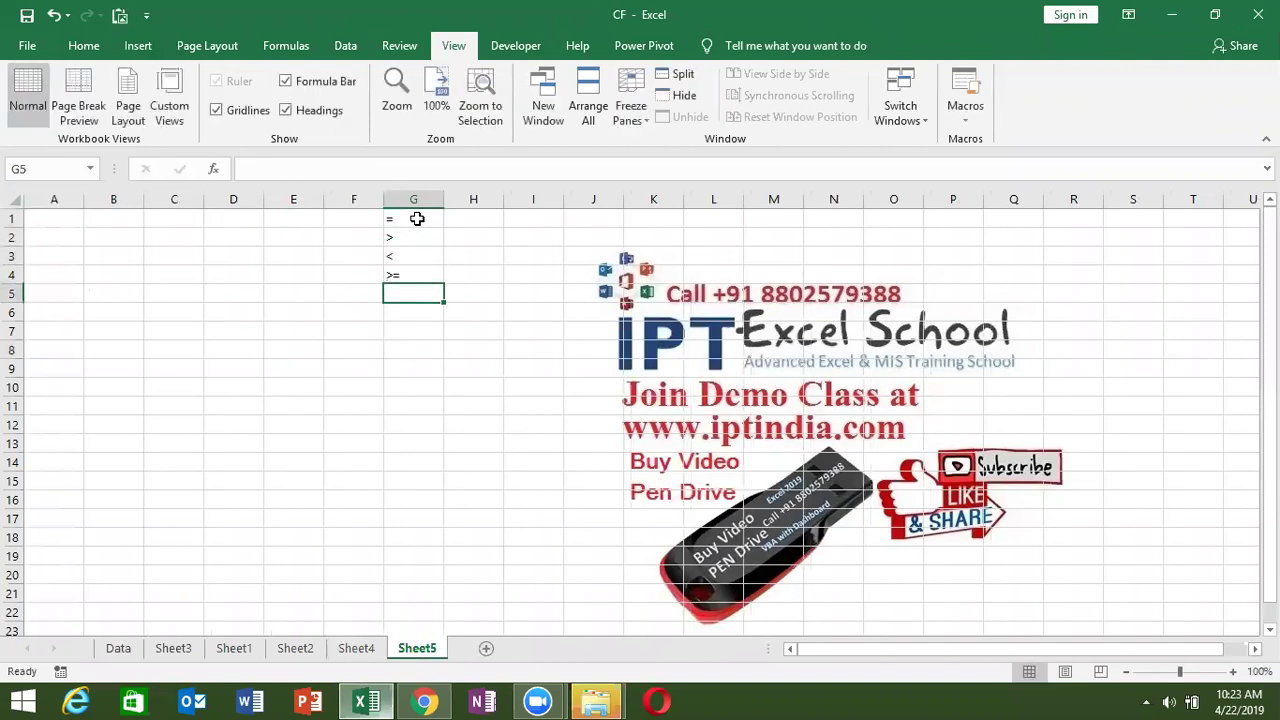
pyautogui.write('<=')
pyautogui.press('Return')
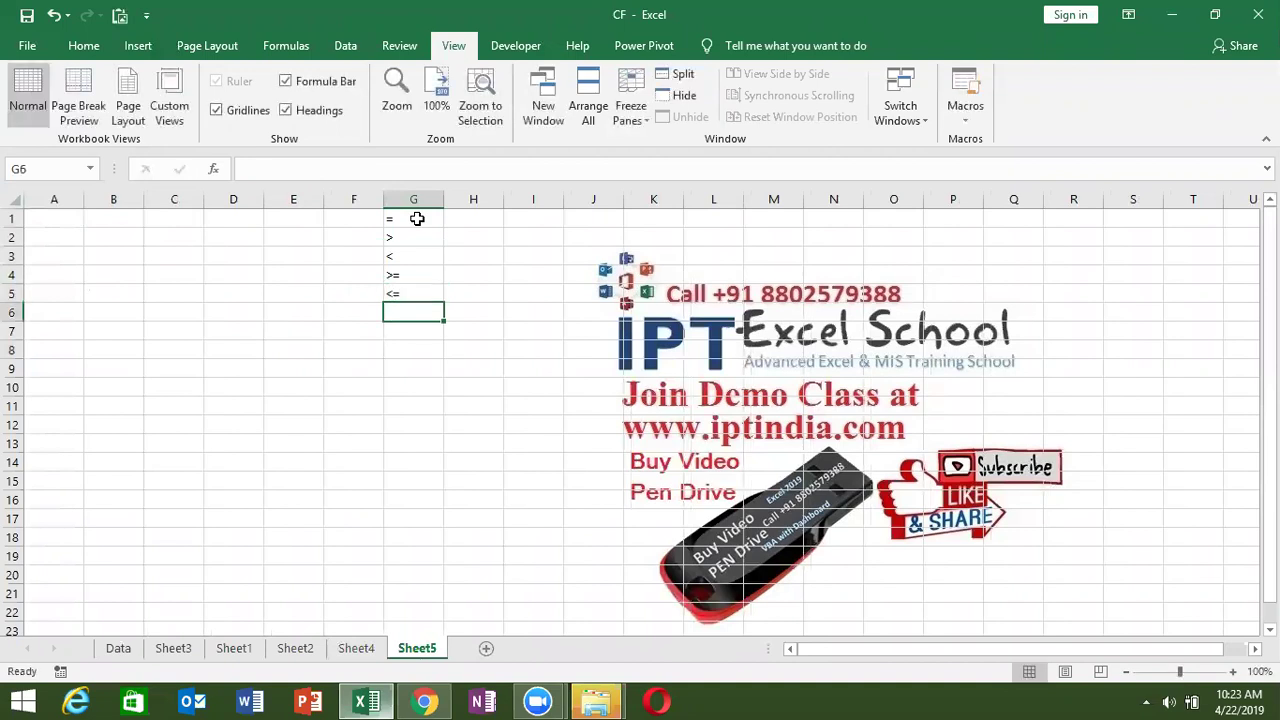
pyautogui.write('<>')
pyautogui.press('Return')
pyautogui.press('Up')
pyautogui.hotkey('ctrl', 'shift', 'Up')
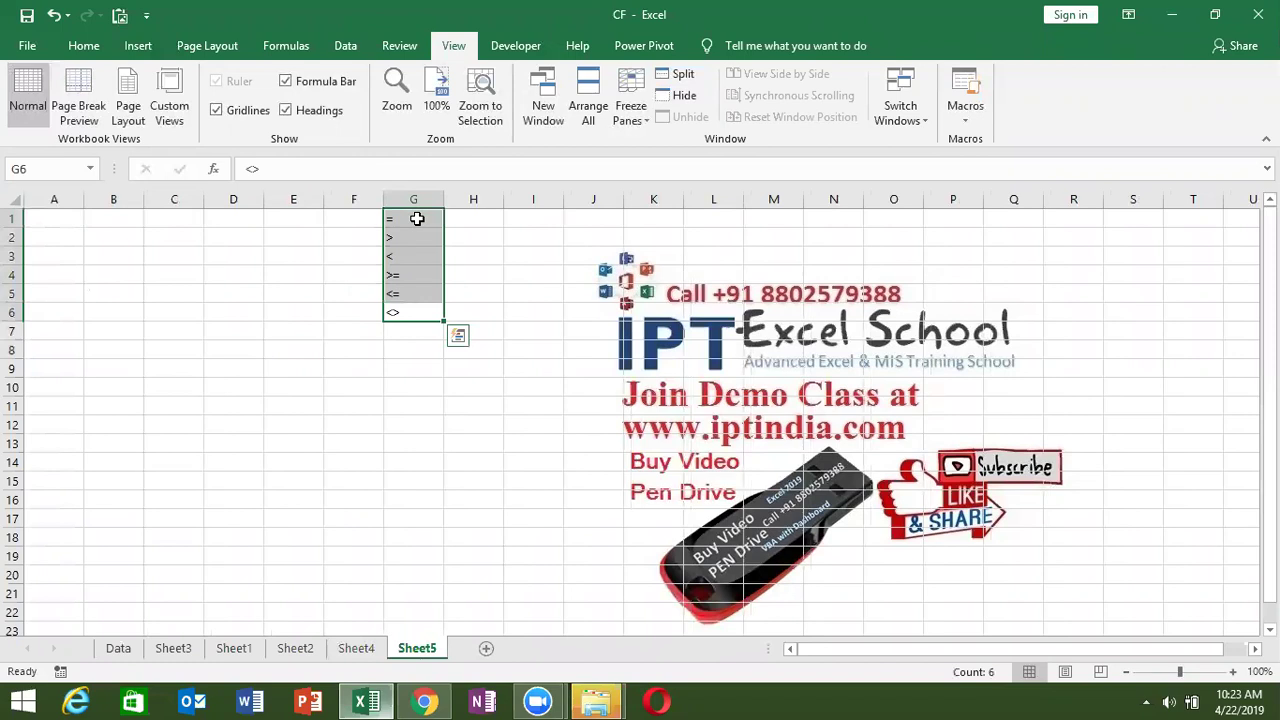
pyautogui.press('Down')
pyautogui.press('Up')
pyautogui.press('Up')
pyautogui.press('Up')
pyautogui.press('Up')
pyautogui.press('Up')
pyautogui.press('Up')
# Step: Enter the scores 85, 36, 52 and 65 in A1:A4
pyautogui.press('Left')
pyautogui.press('Left')
pyautogui.press('Left')
pyautogui.press('Left')
pyautogui.press('Left')
pyautogui.press('Left')
pyautogui.write('85')
pyautogui.press('Return')
pyautogui.write('36')
pyautogui.press('Return')
pyautogui.write('52')
pyautogui.press('Return')
pyautogui.write('65')
pyautogui.press('Return')
# Step: Enter the scores 45, 65, 96 and 58 in A5:A8
pyautogui.write('45')
pyautogui.press('Return')
pyautogui.write('65')
pyautogui.press('Return')
pyautogui.write('96')
pyautogui.press('Return')
pyautogui.write('58')
pyautogui.press('Return')
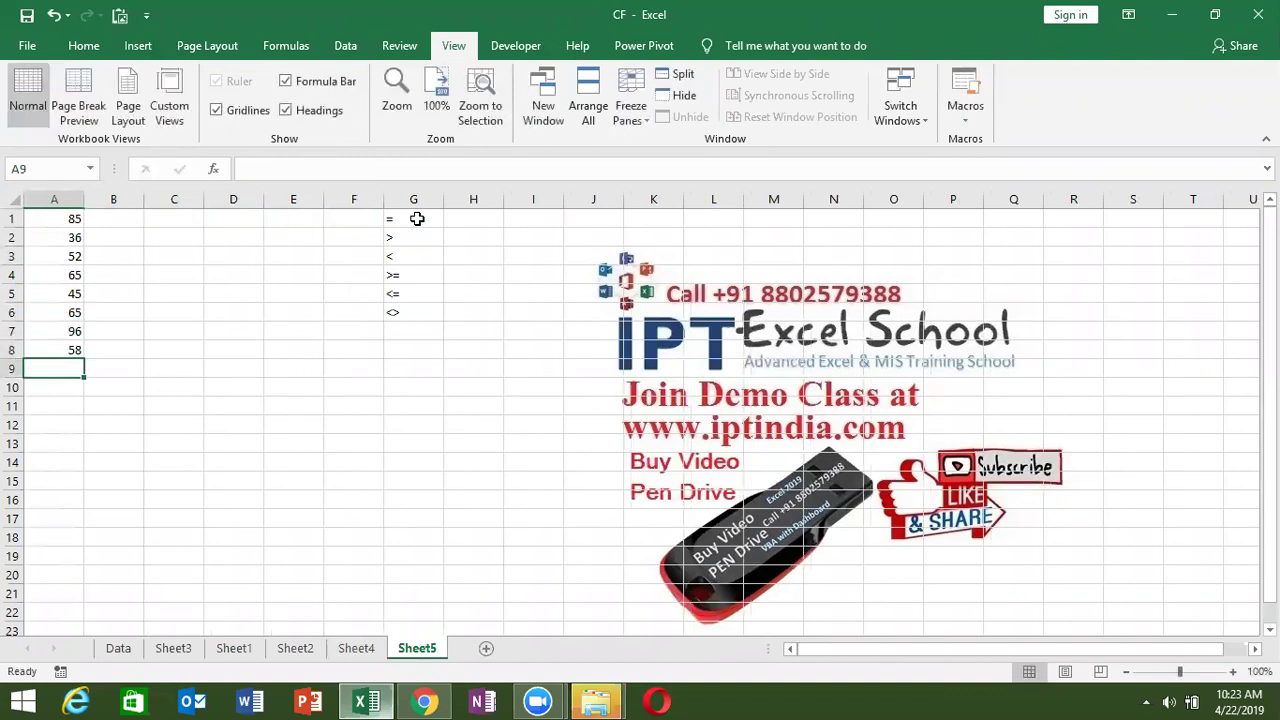
pyautogui.press('Up')
pyautogui.press('Up')
pyautogui.press('Up')
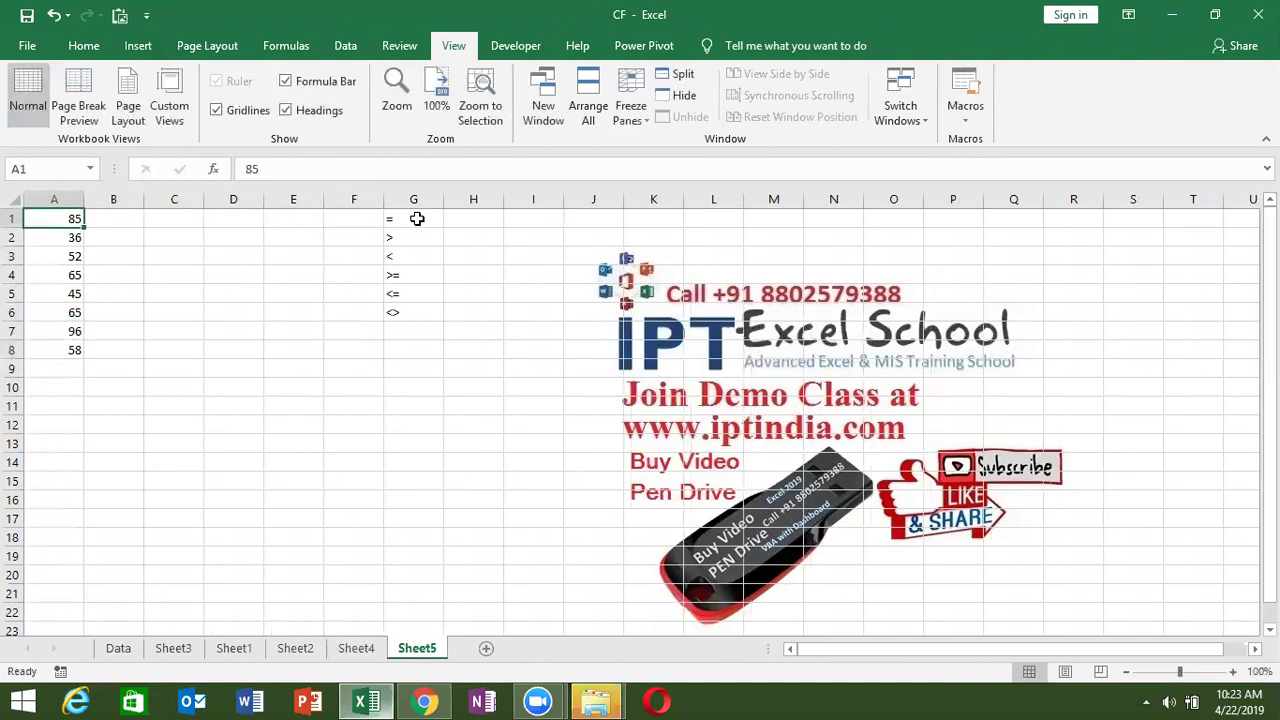
pyautogui.press('Down')
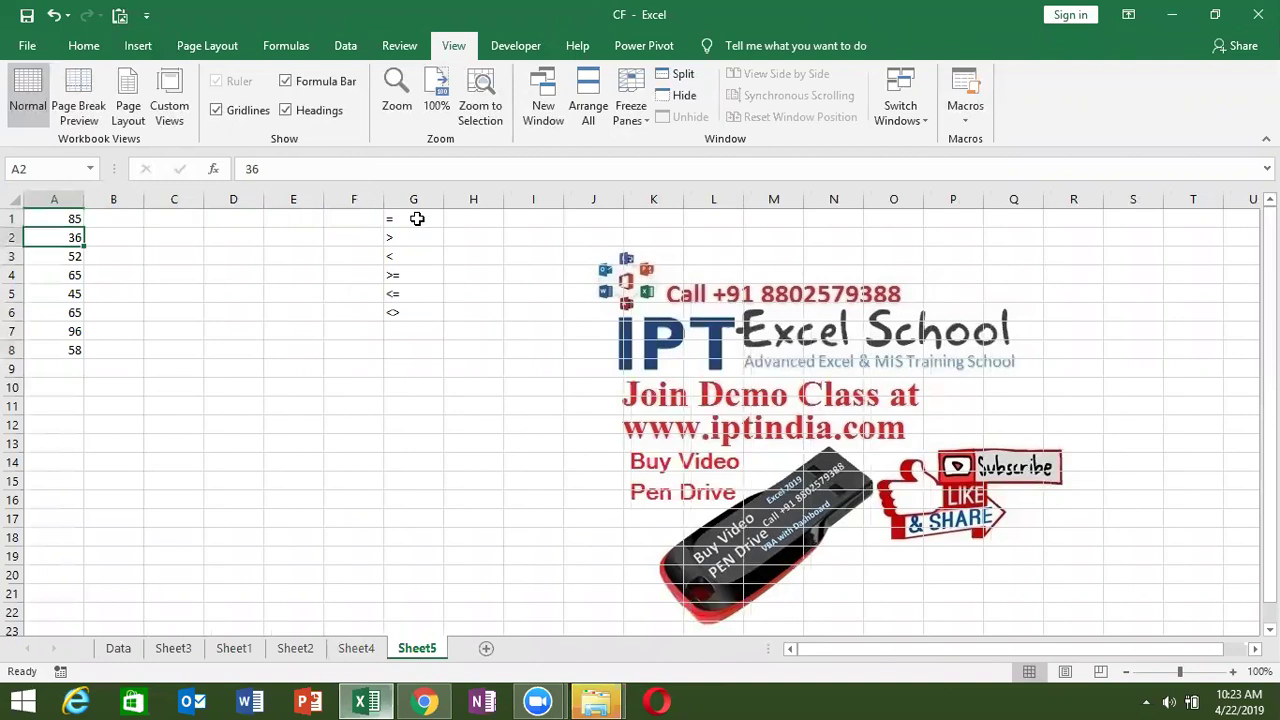
pyautogui.press('Up')
pyautogui.press('Right')
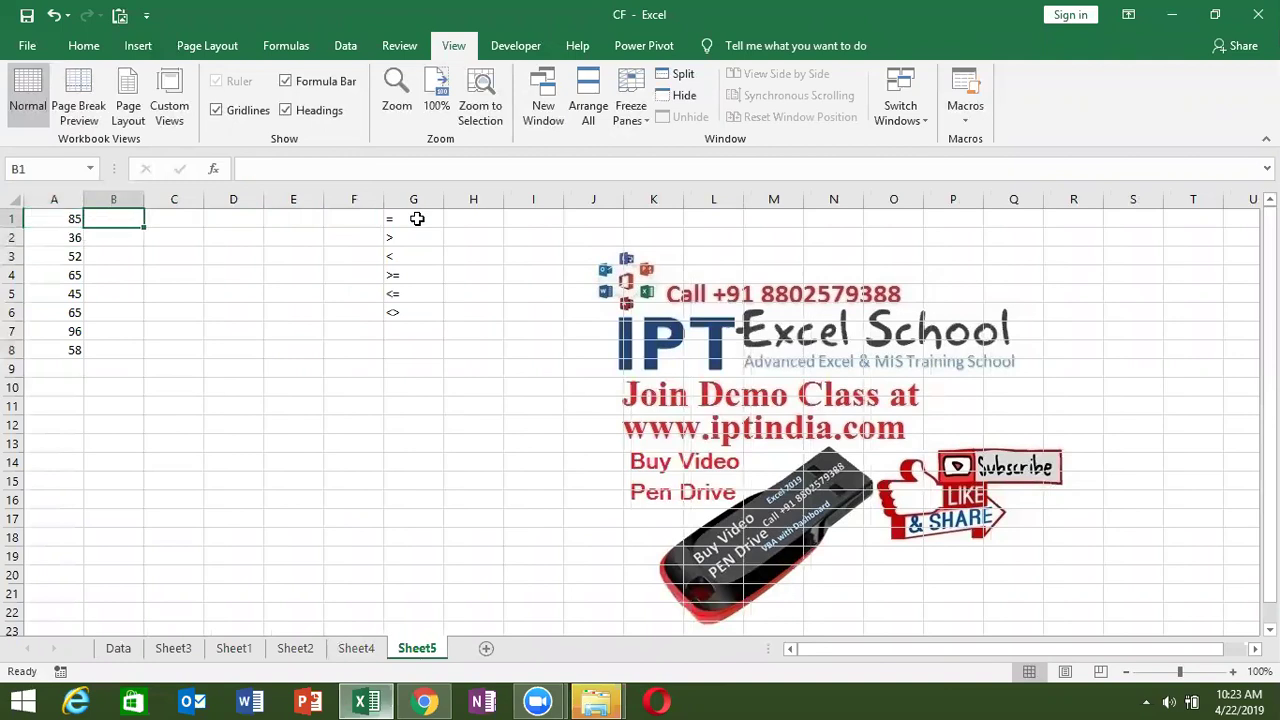
# Step: Enter the greater-than test =A1>50 in B1 and fill it down to B8
pyautogui.write('=')
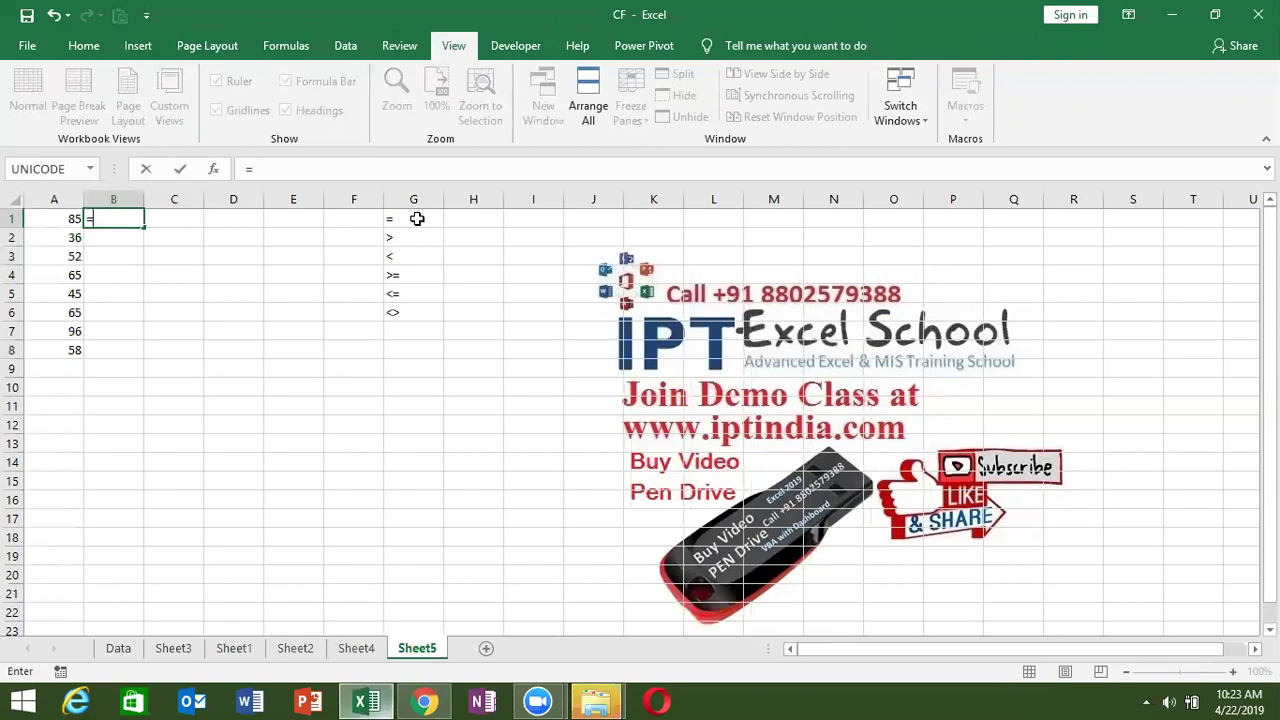
pyautogui.press('Left')
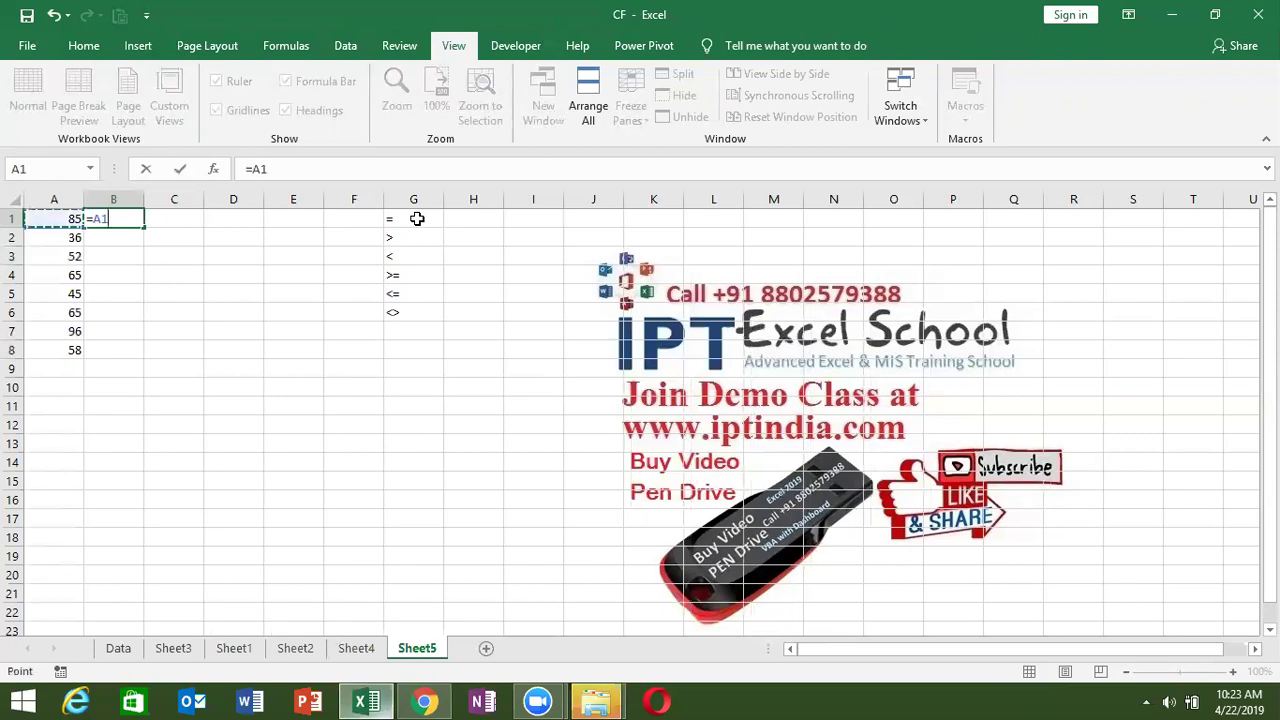
pyautogui.write('>')
pyautogui.write('80')
pyautogui.press('Return')
pyautogui.press('Up')
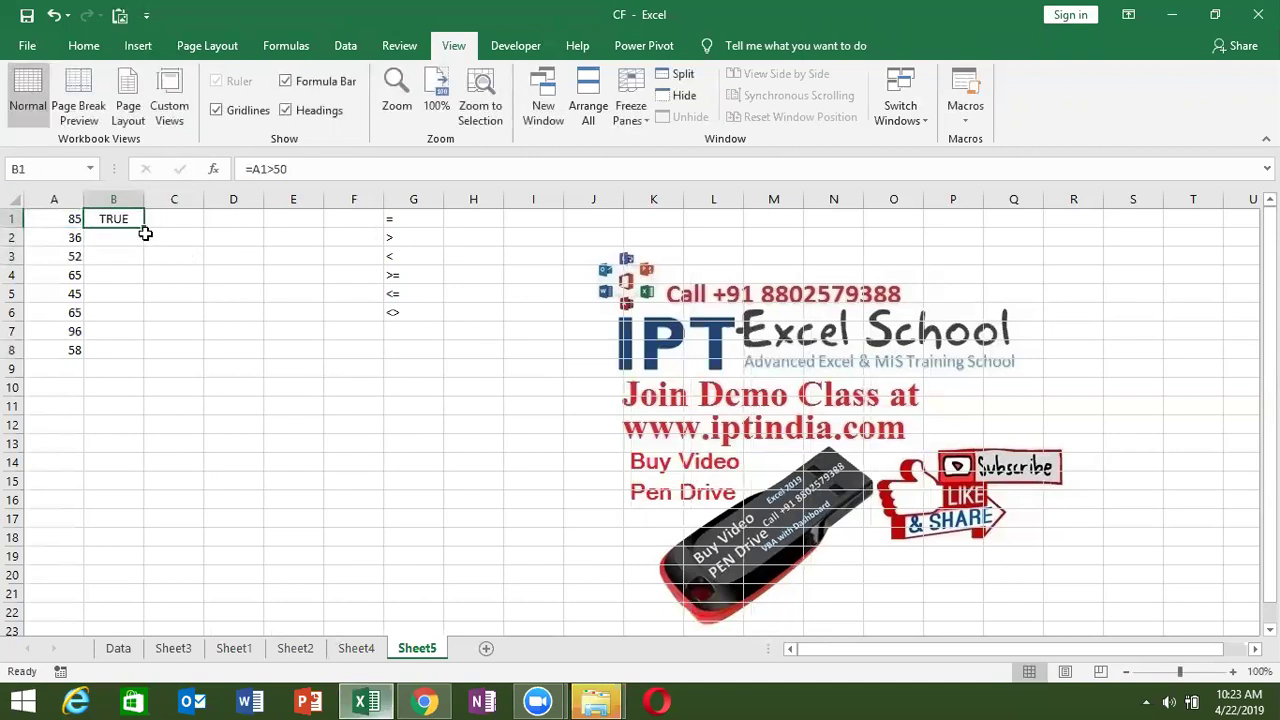
pyautogui.doubleClick(144, 227)
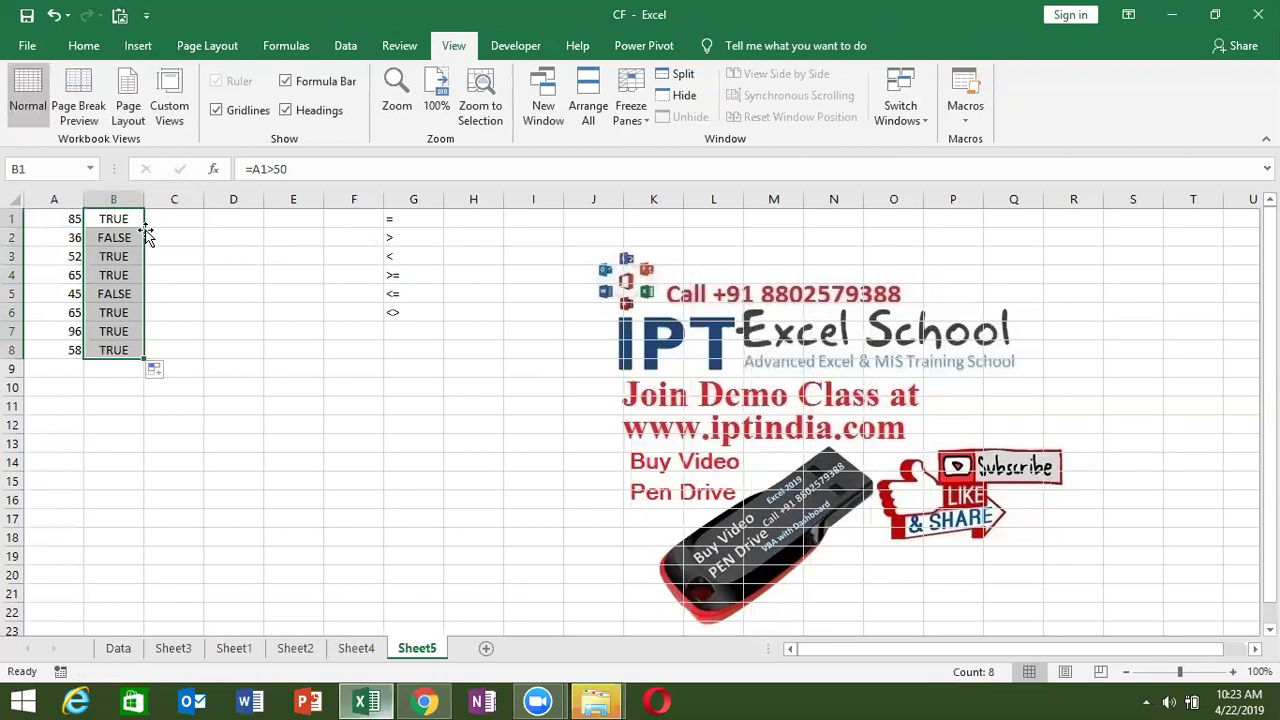
pyautogui.click(146, 226)
# Step: Enter =IF(B1,"OK","Peniding") in C1 so it displays OK
pyautogui.press('Right')
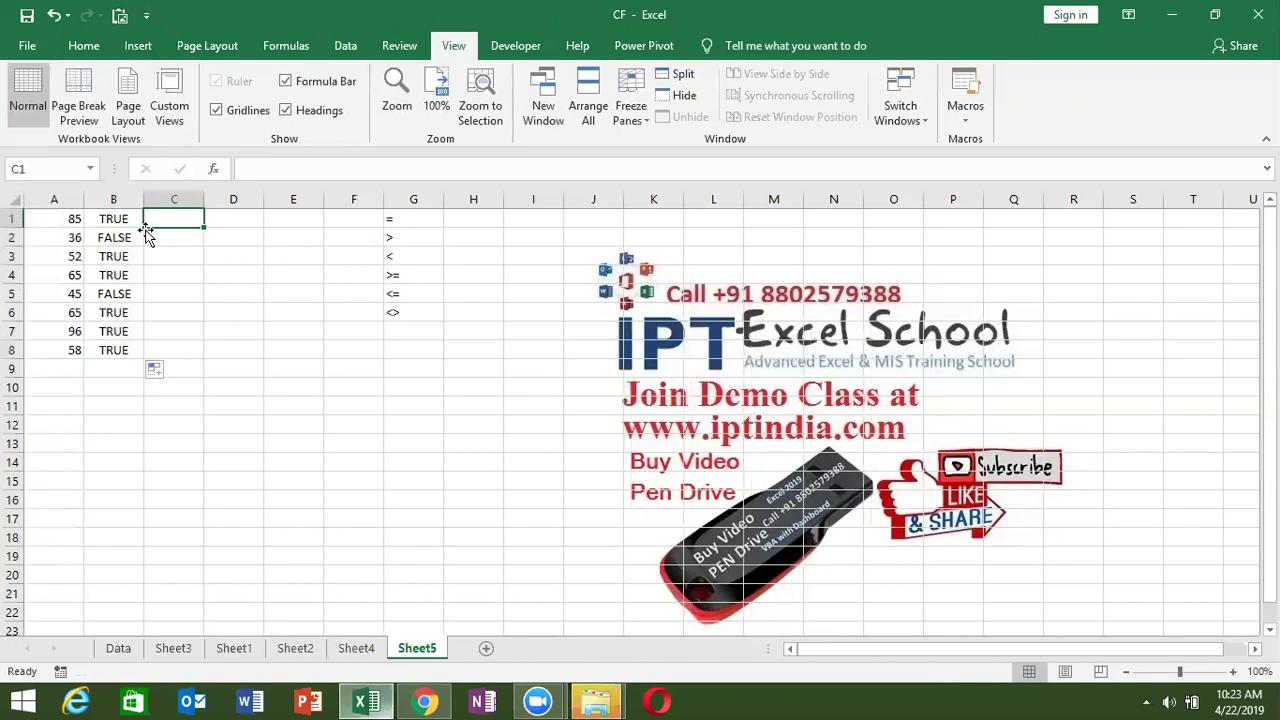
pyautogui.write('=if')
pyautogui.press('Tab')
pyautogui.click(124, 217)
pyautogui.write(',"OK')
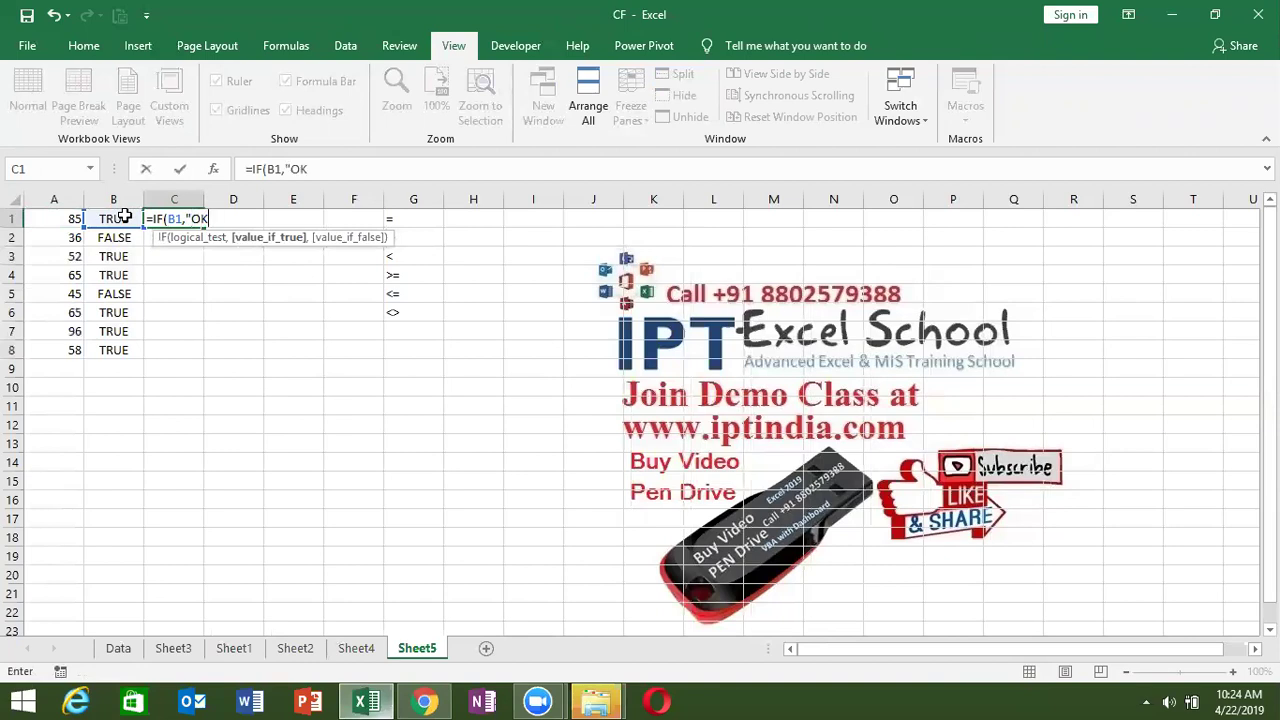
pyautogui.write('","')
pyautogui.write('Penidn')
pyautogui.write('=')
pyautogui.press('BackSpace')
pyautogui.press('BackSpace')
pyautogui.write('ing")')
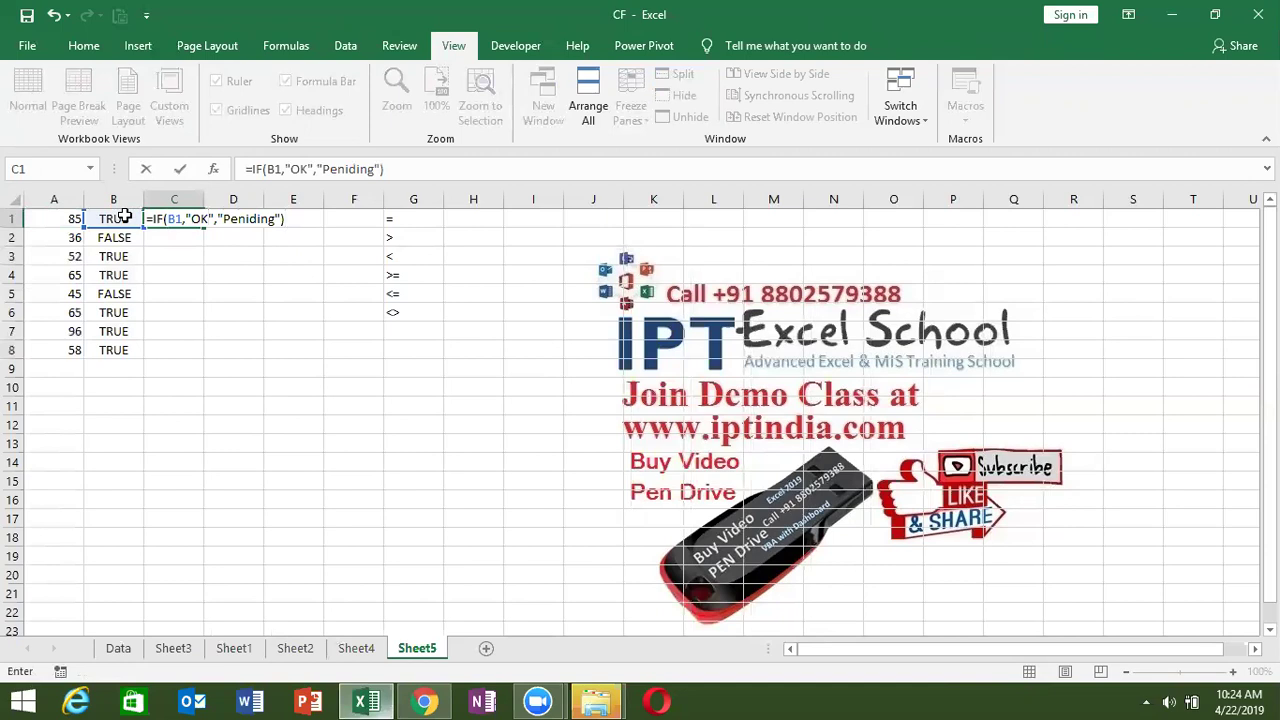
pyautogui.doubleClick(176, 220)
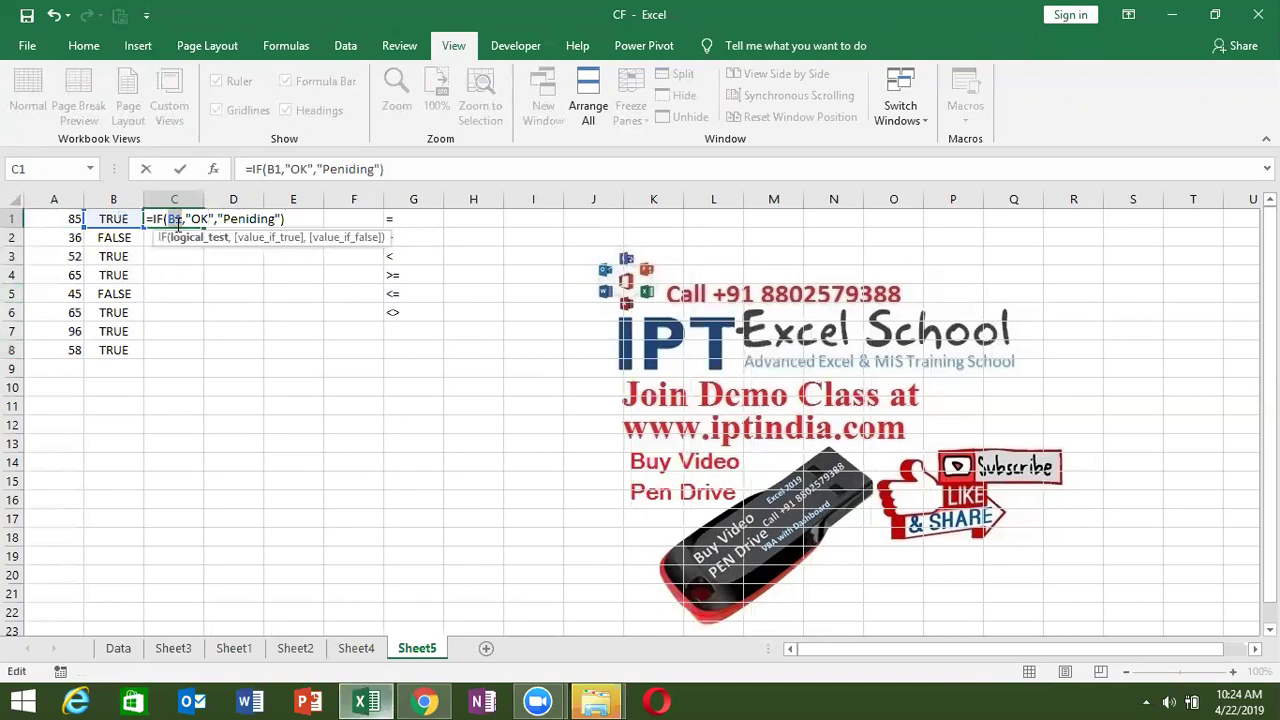
pyautogui.click(198, 218)
pyautogui.press('Return')
pyautogui.write('4')
pyautogui.press('Escape')
# Step: Enter =IF(A2>=50,"OK","Pending") in C2 and reopen it to review the formula
pyautogui.write('=')
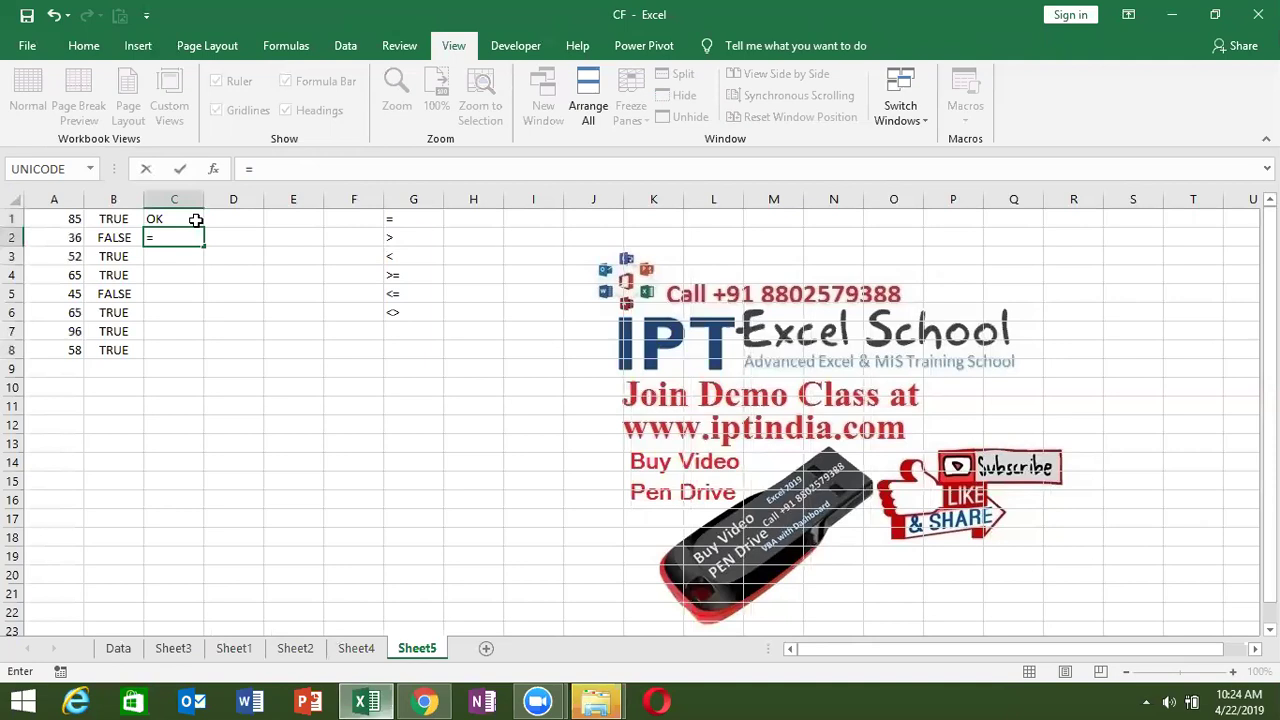
pyautogui.write('if')
pyautogui.press('Tab')
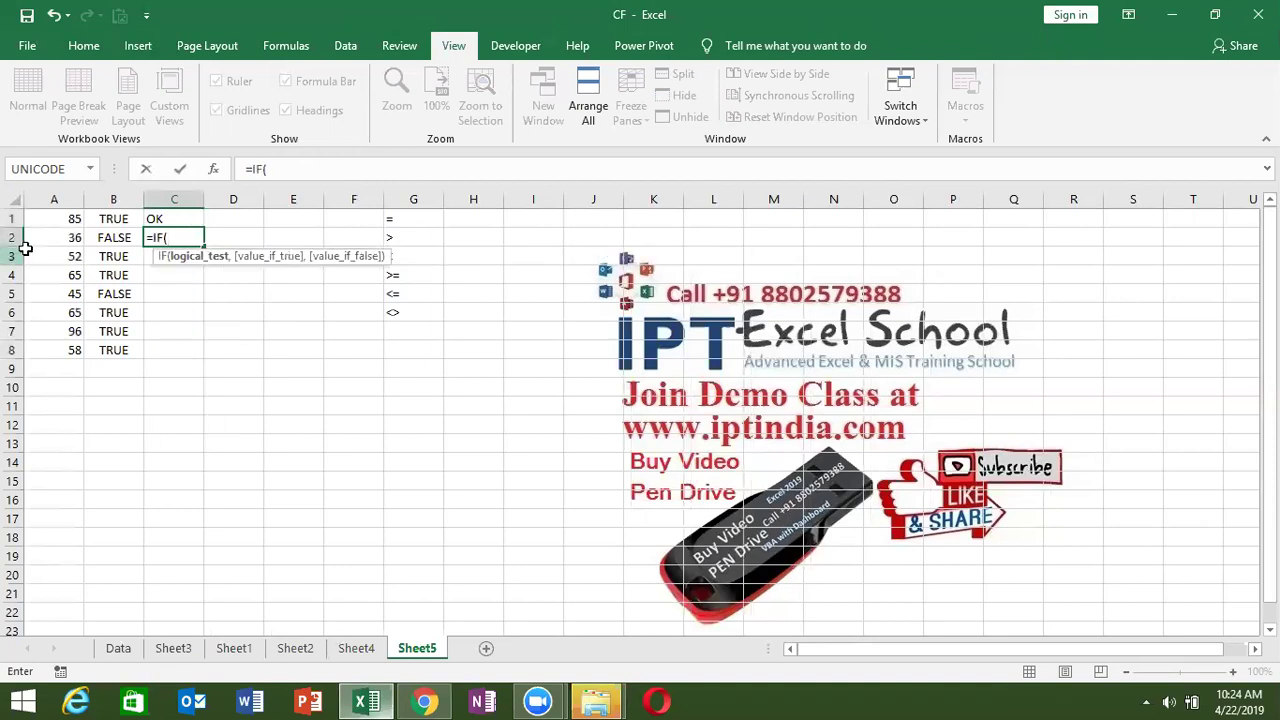
pyautogui.click(58, 240)
pyautogui.write('>=')
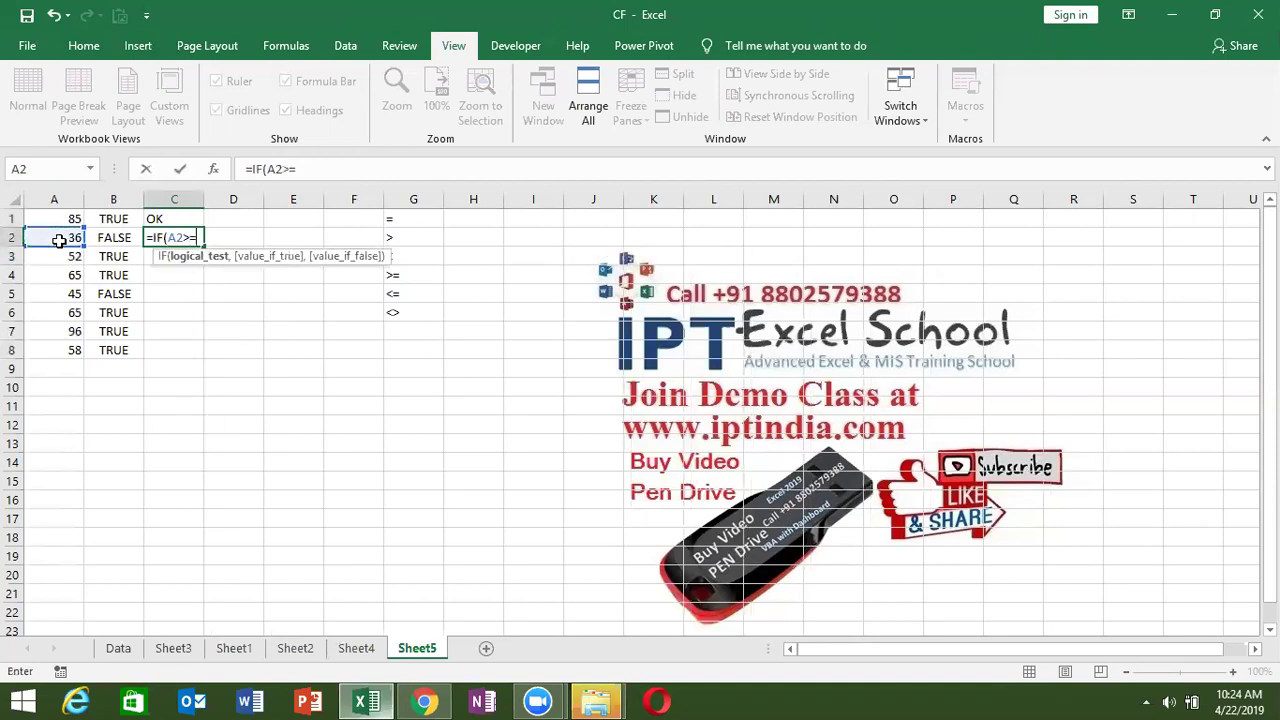
pyautogui.write('50,"OK",')
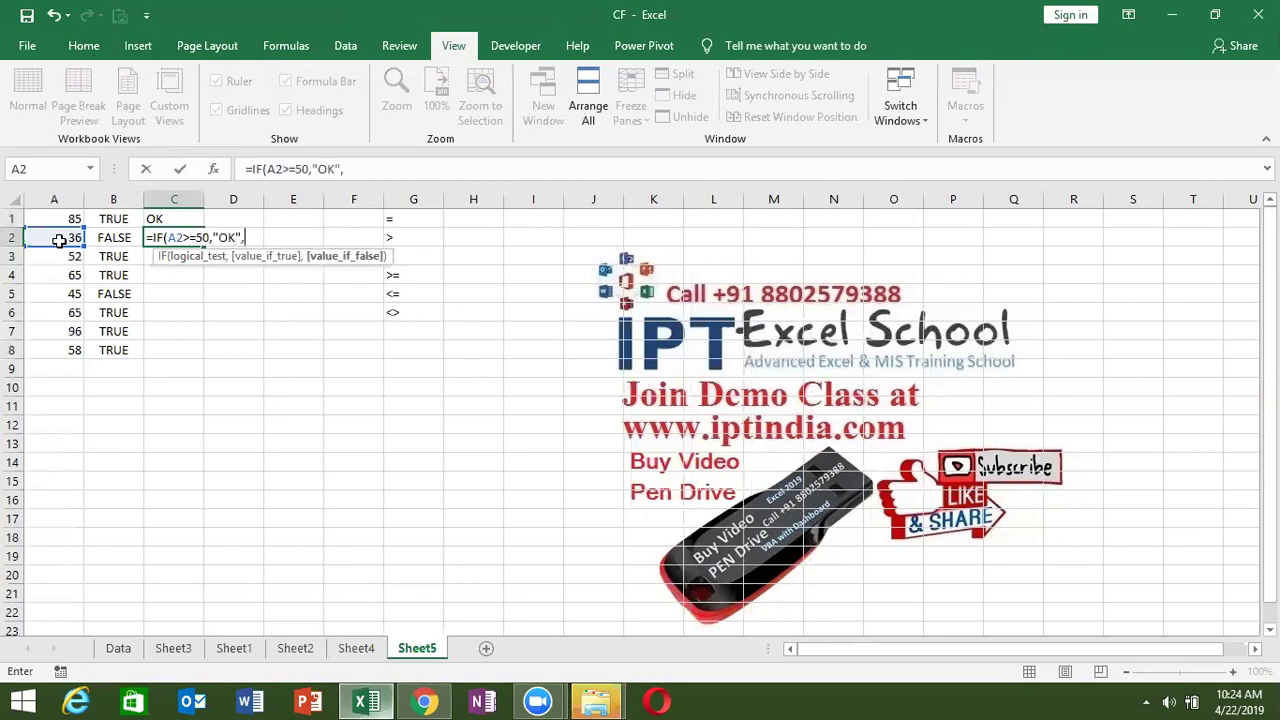
pyautogui.write('"Penind')
pyautogui.press('BackSpace')
pyautogui.press('BackSpace')
pyautogui.press('BackSpace')
pyautogui.write('ding")')
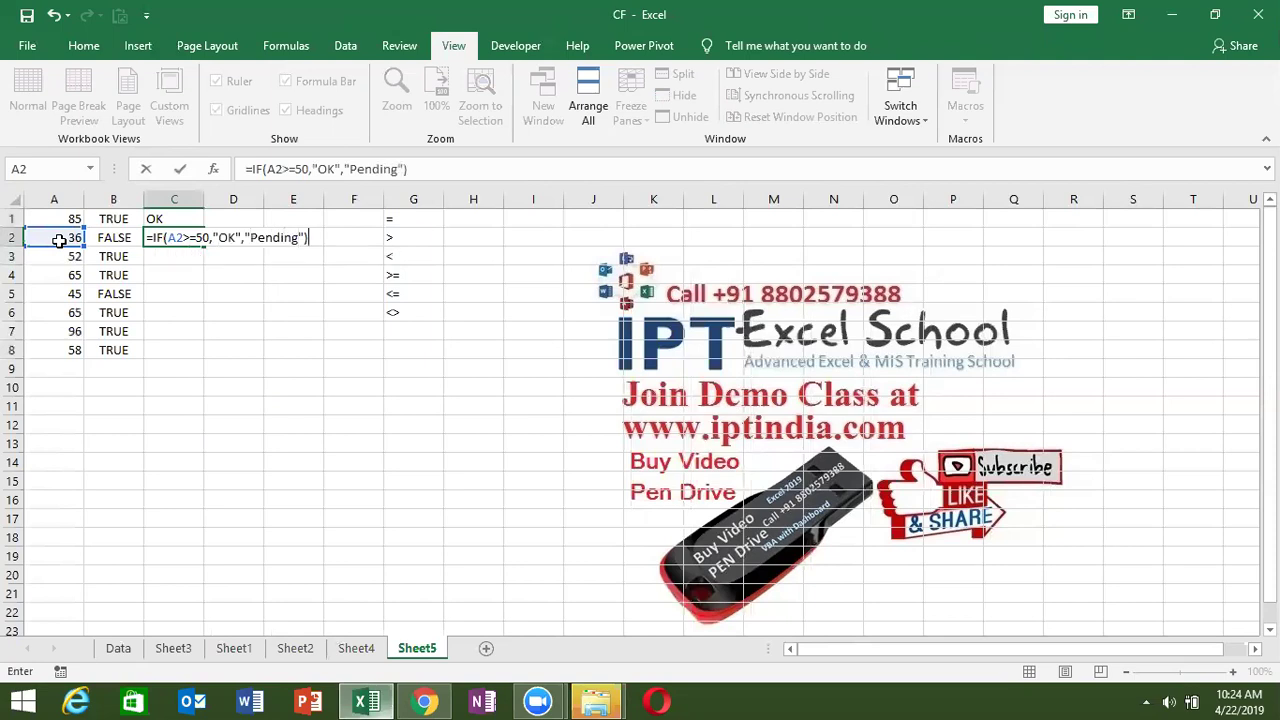
pyautogui.press('Return')
pyautogui.press('Up')
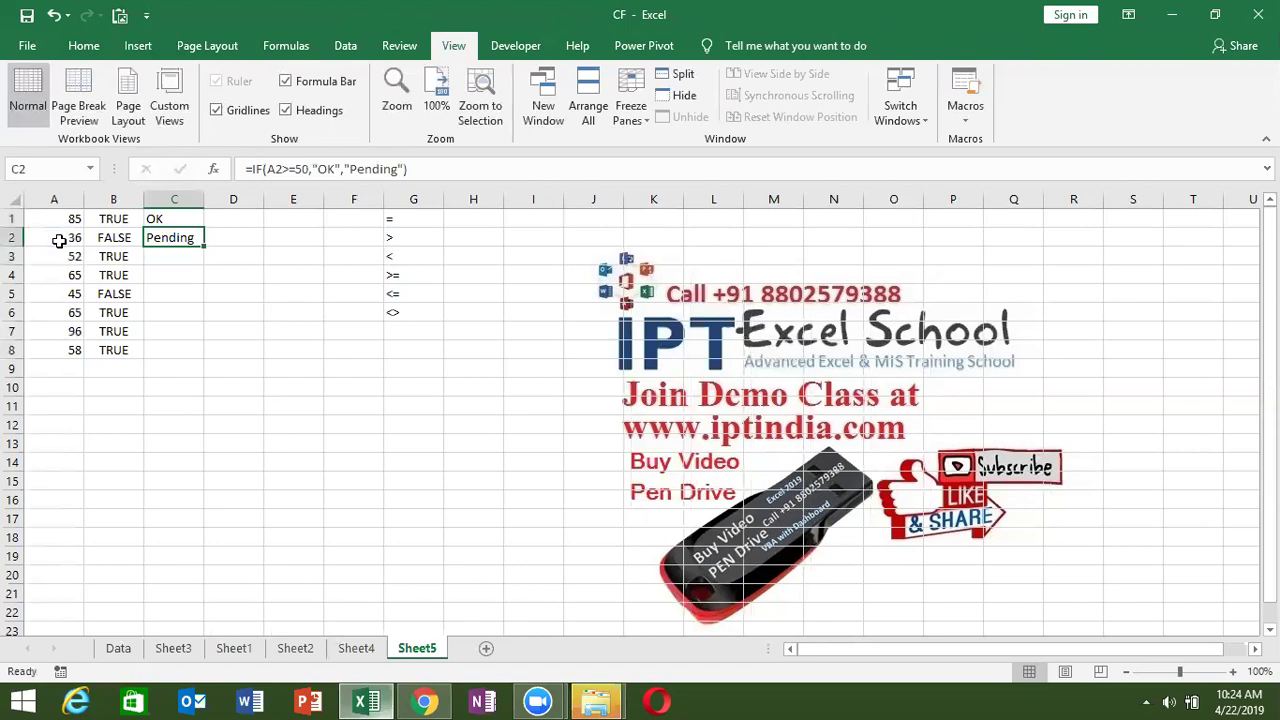
pyautogui.doubleClick(183, 237)
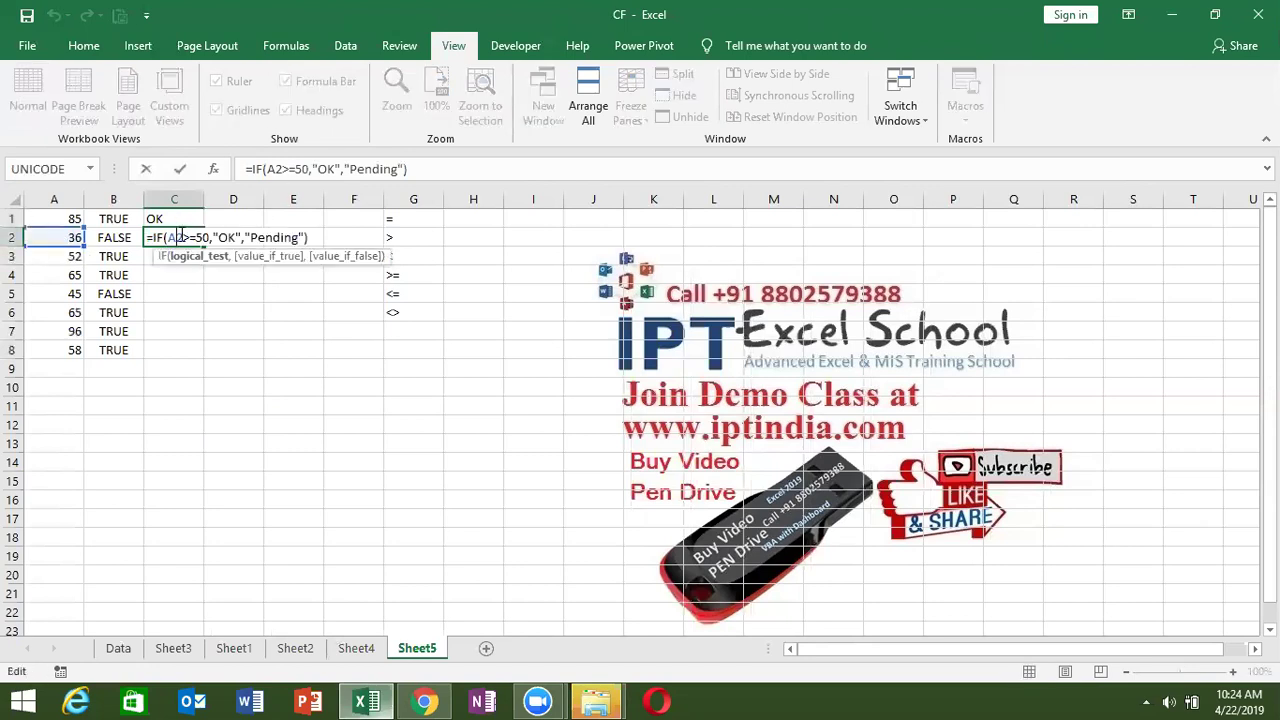
pyautogui.doubleClick(183, 237)
# Step: Start an IF formula in D8 by picking IF over IFERROR from the autocomplete list
pyautogui.press('Return')
pyautogui.click(252, 342)
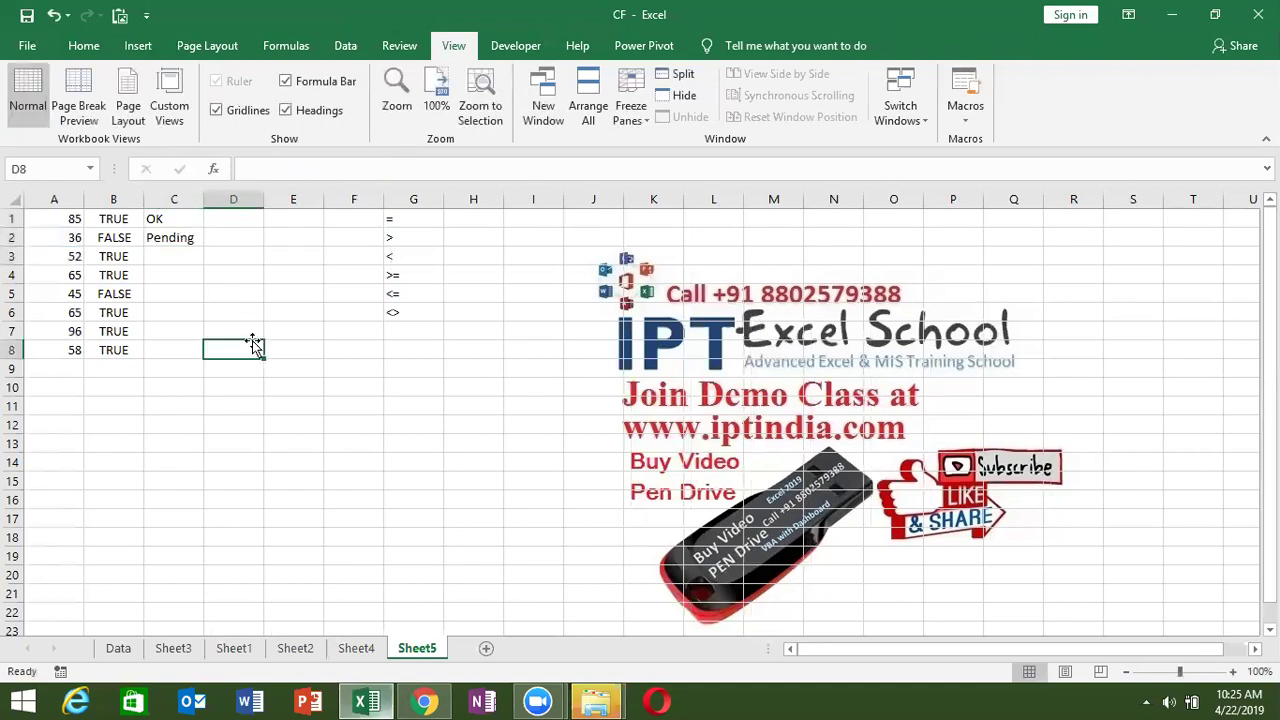
pyautogui.write('=')
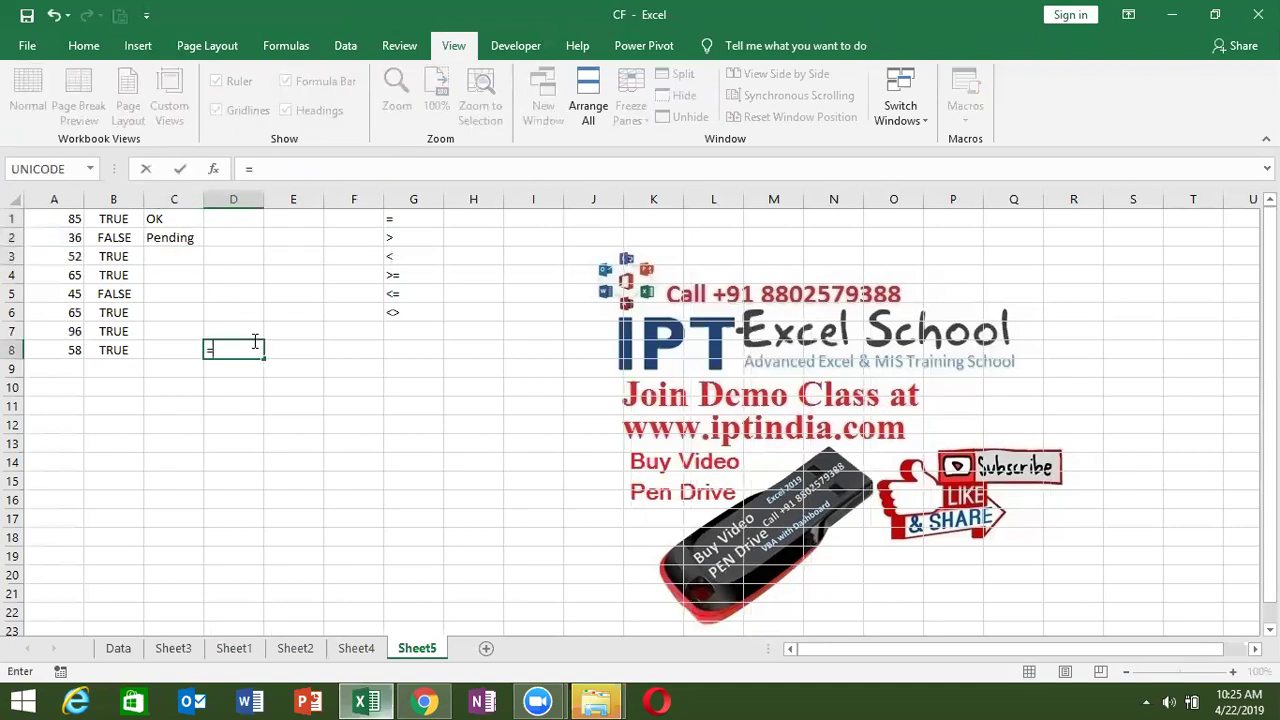
pyautogui.write('i')
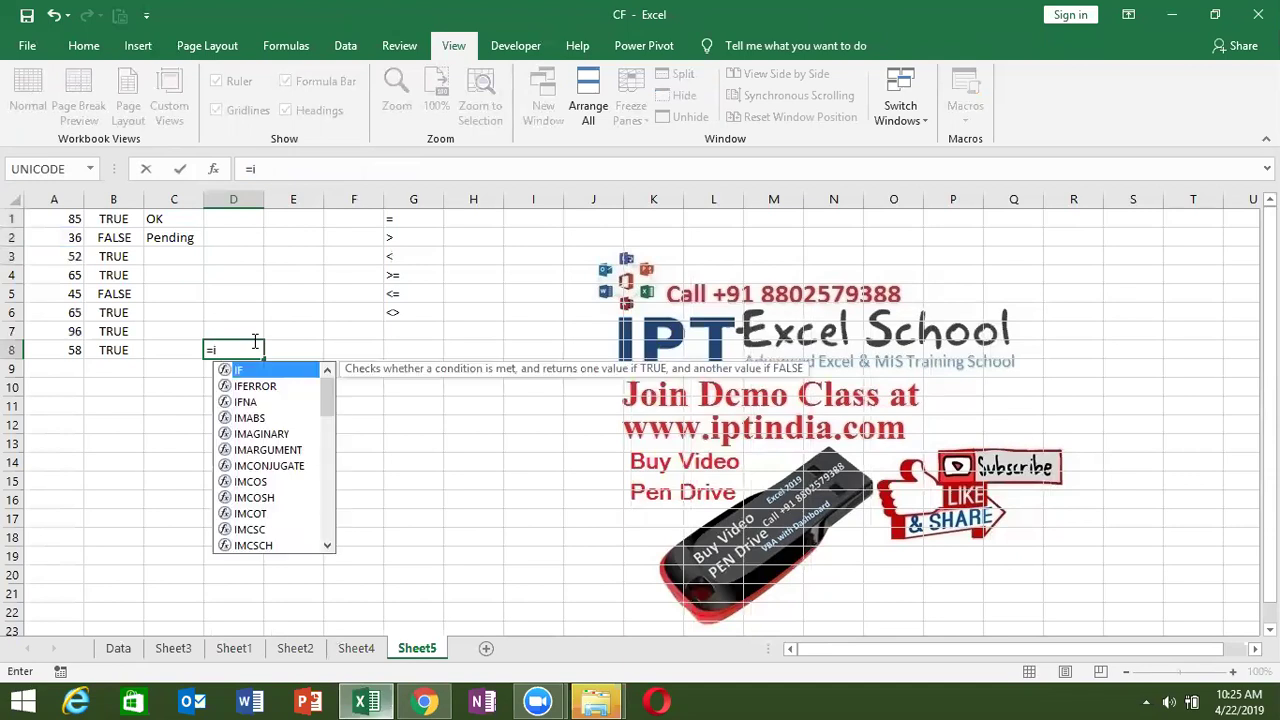
pyautogui.press('Down')
pyautogui.press('Up')
pyautogui.press('Down')
pyautogui.press('Up')
pyautogui.press('Down')
pyautogui.press('Up')
pyautogui.press('Down')
pyautogui.press('Up')
pyautogui.press('Tab')
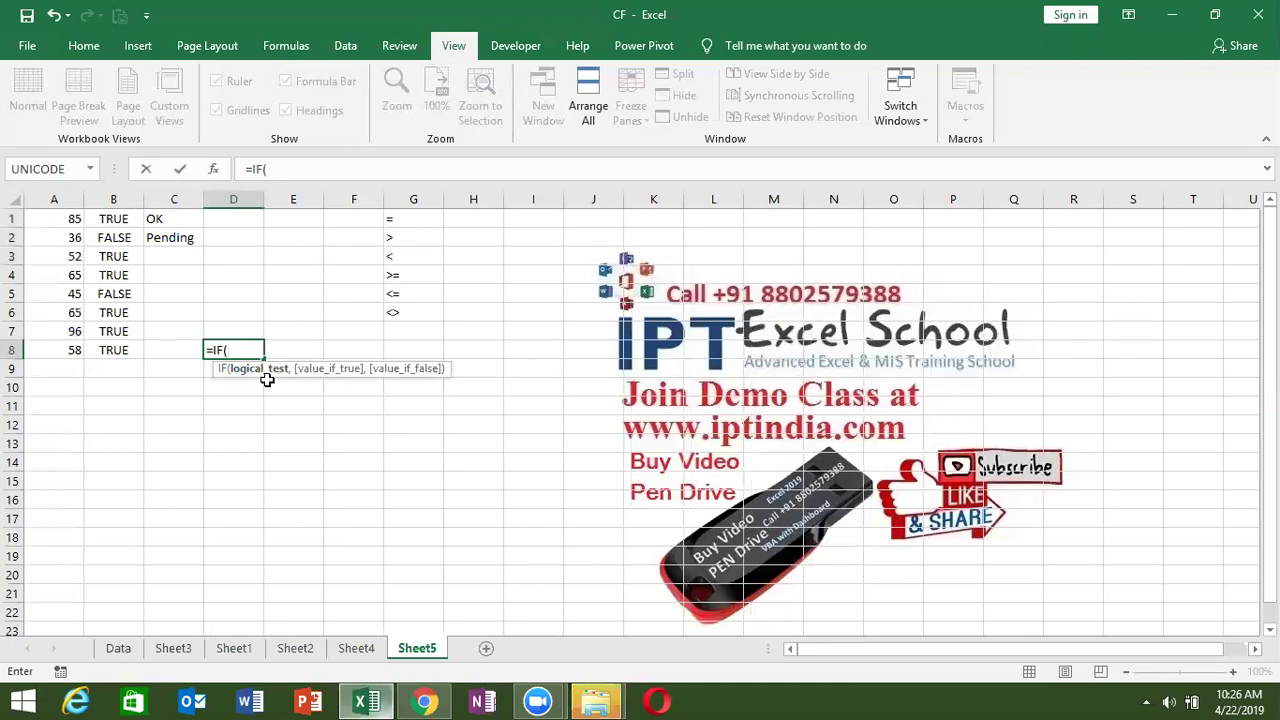
# Step: Complete D8 as =IF(A8>=50,"OK","pending"), which shows OK
pyautogui.click(64, 352)
pyautogui.write('>=50')
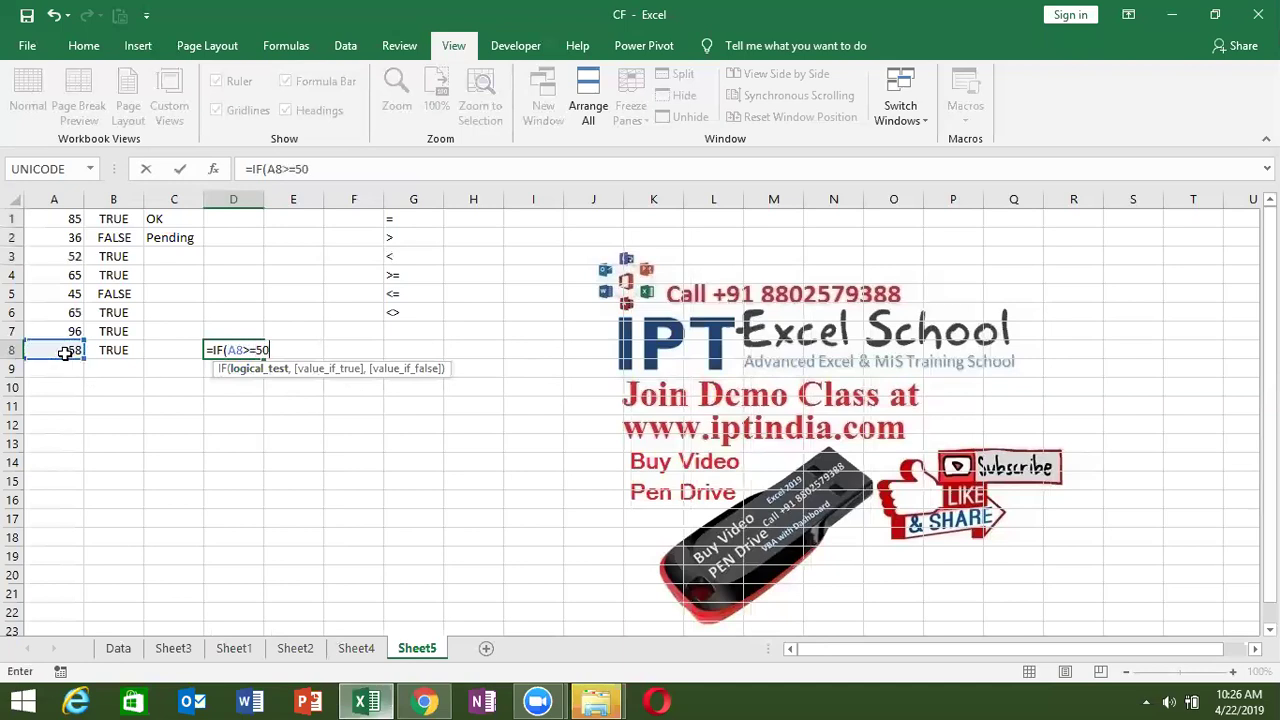
pyautogui.write(',')
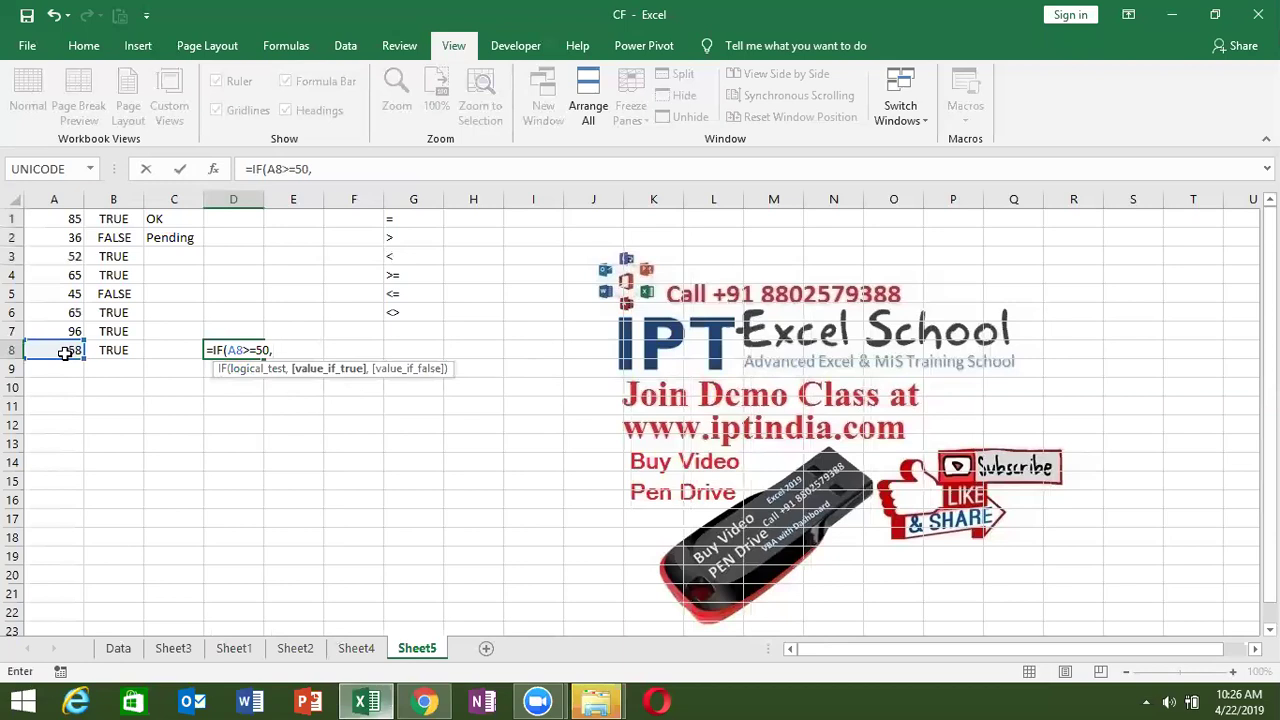
pyautogui.write('"OK"')
pyautogui.write(',"prnind')
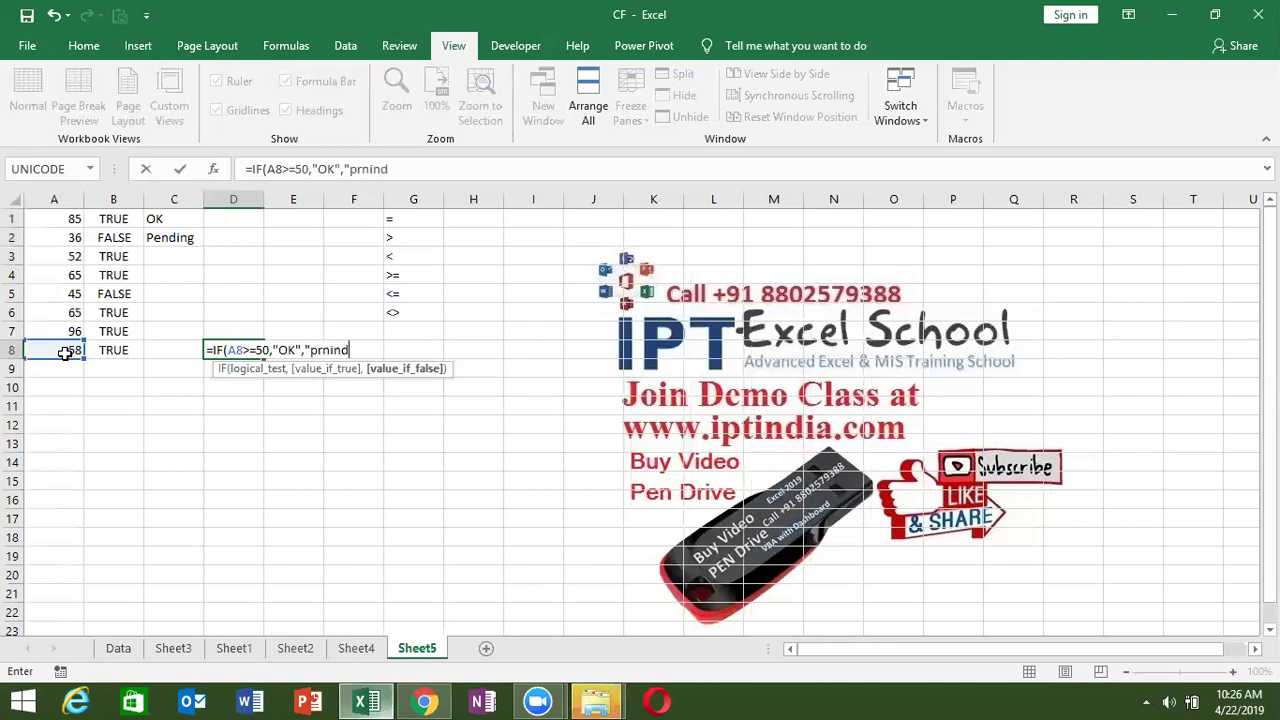
pyautogui.press('BackSpace')
pyautogui.press('BackSpace')
pyautogui.press('BackSpace')
pyautogui.press('BackSpace')
pyautogui.press('BackSpace')
pyautogui.write('ending")')
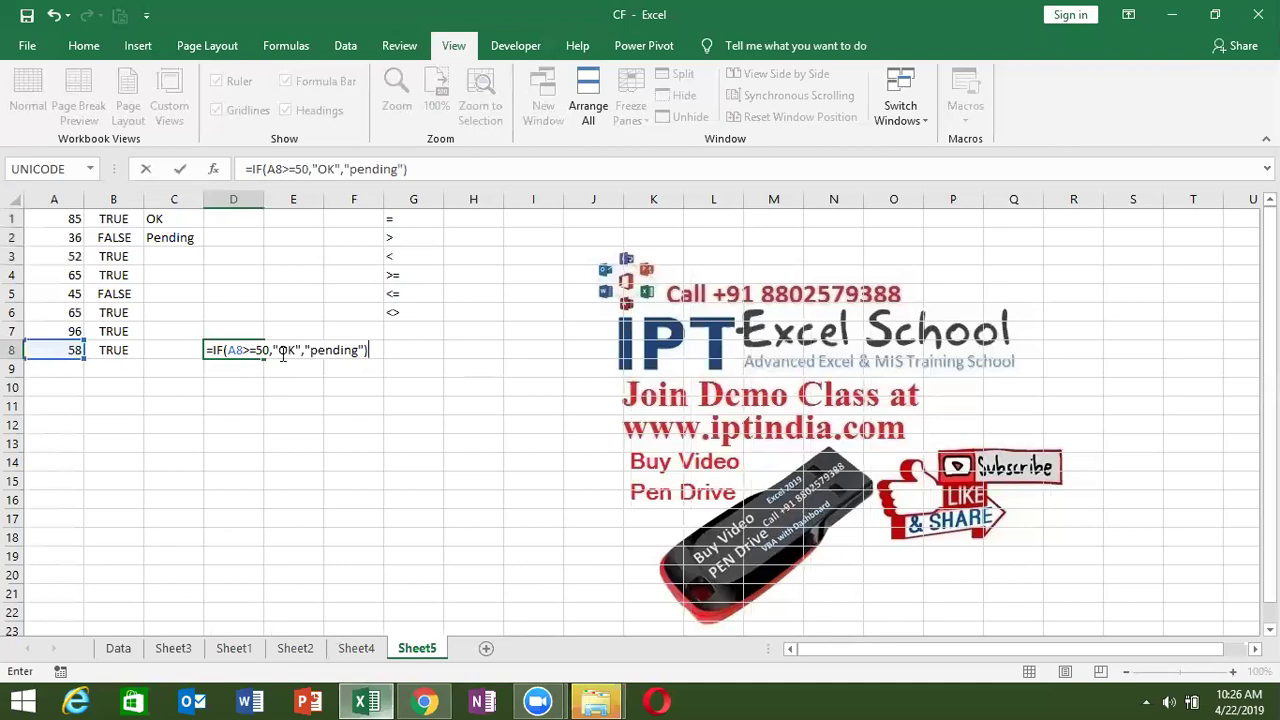
pyautogui.click(227, 350)
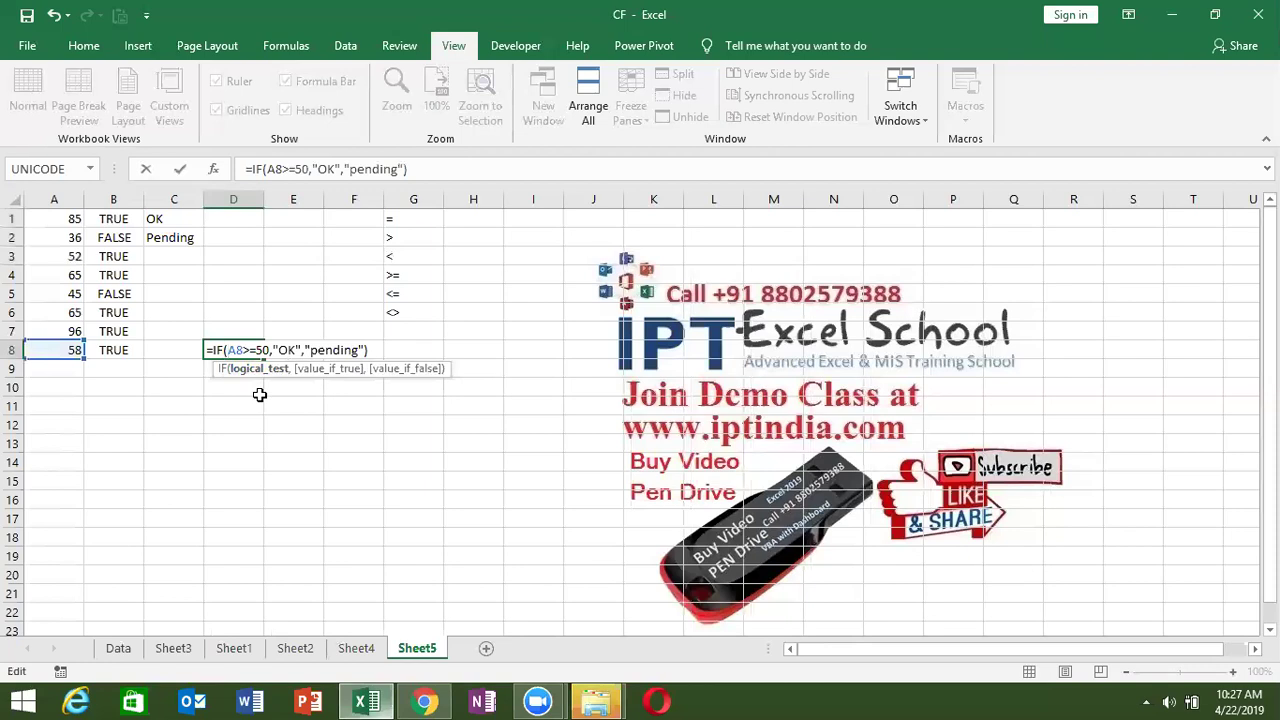
pyautogui.click(259, 395)
# Step: Enter an unfinished =IF( in D10, triggering the missing-parenthesis warning
pyautogui.write('=if')
pyautogui.press('Tab')
pyautogui.press('Return')
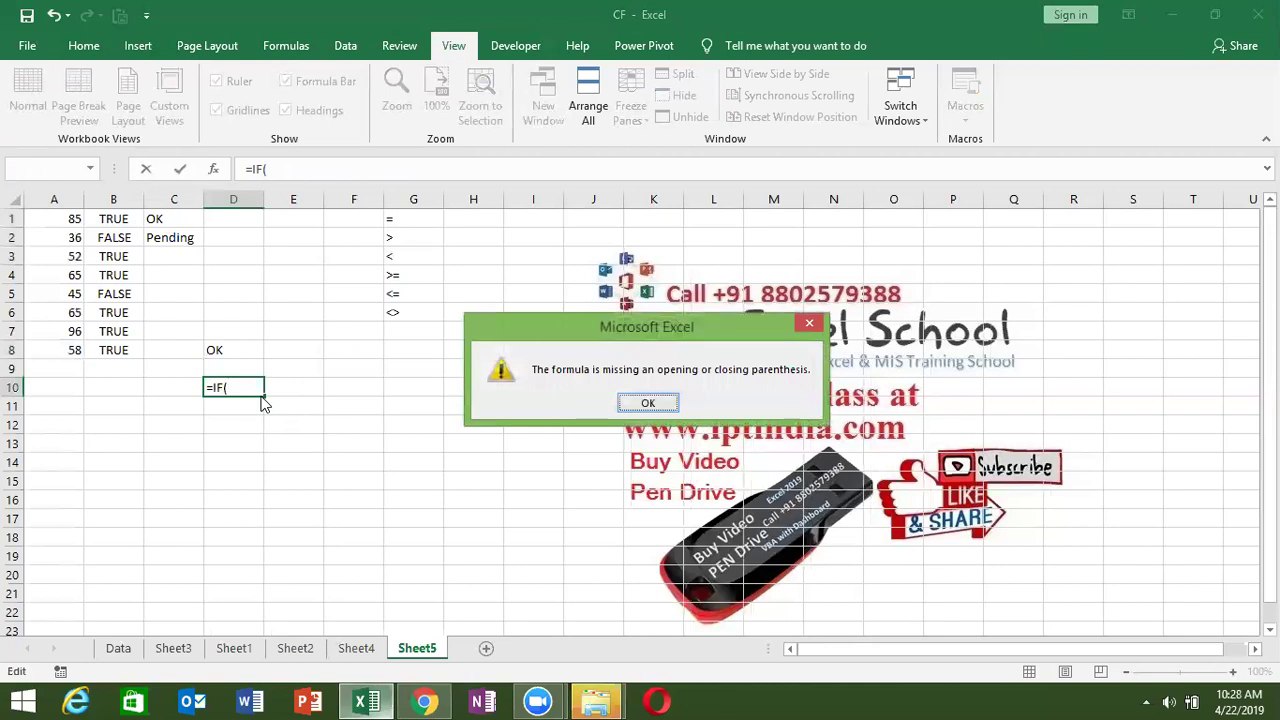
# Step: Dismiss the warning and complete D10 as =IF(B10>20,), which displays FALSE
pyautogui.press('Return')
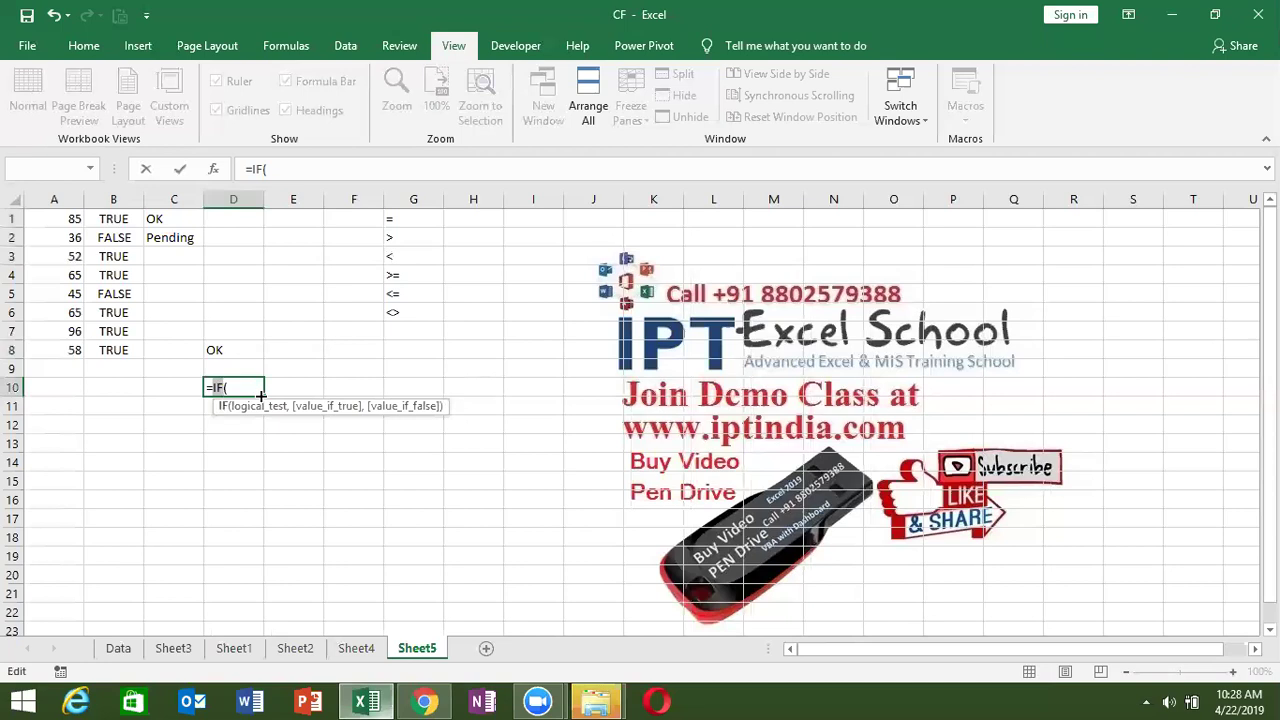
pyautogui.click(253, 389)
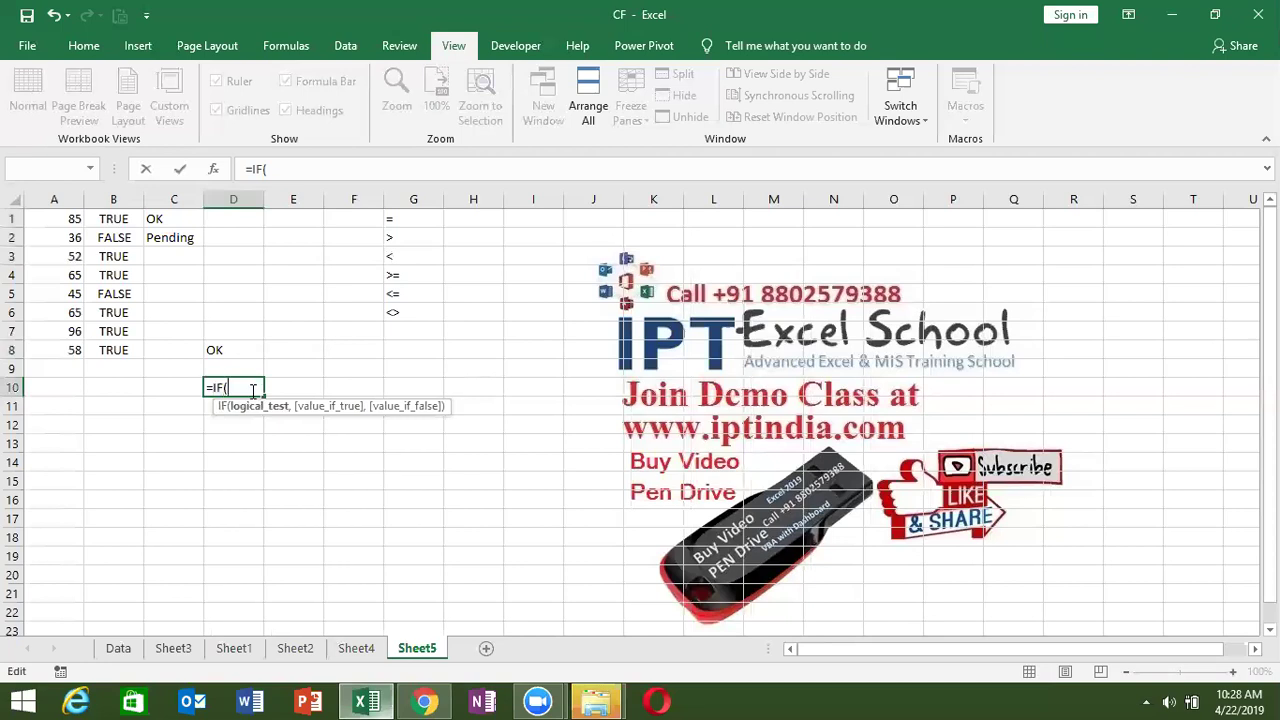
pyautogui.click(134, 384)
pyautogui.write('>20')
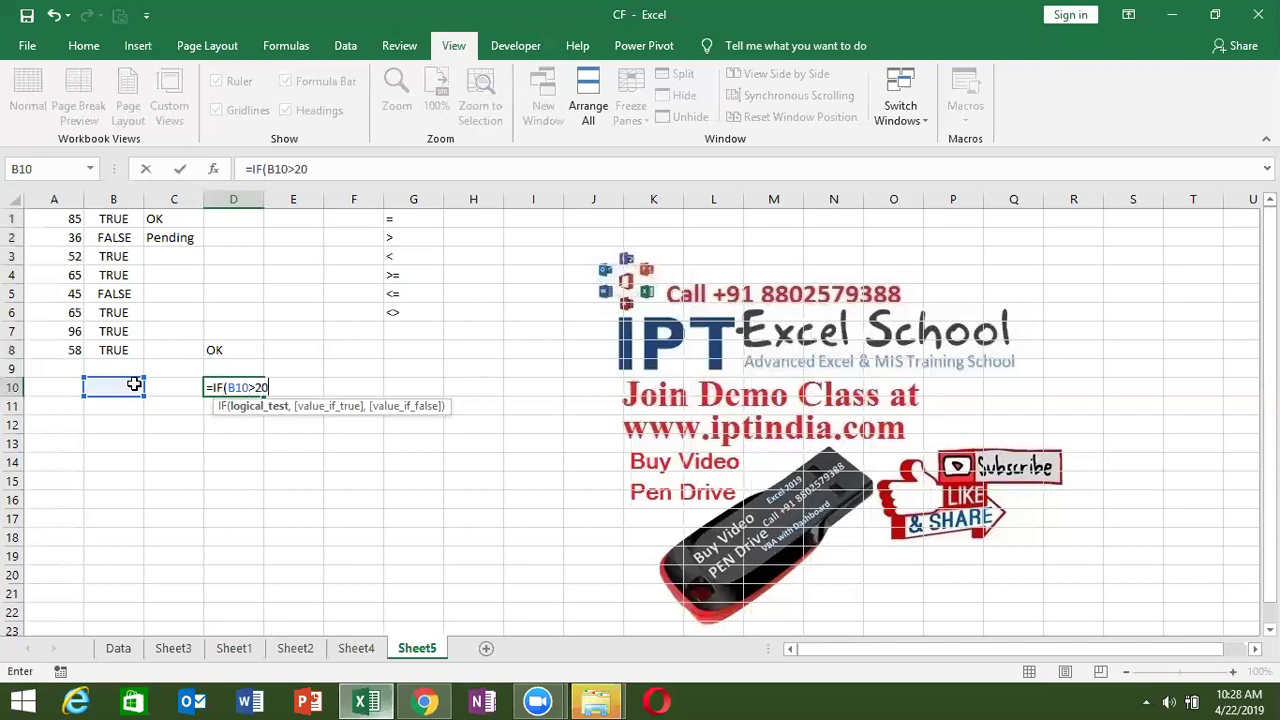
pyautogui.write(')')
pyautogui.press('Return')
pyautogui.press('Up')
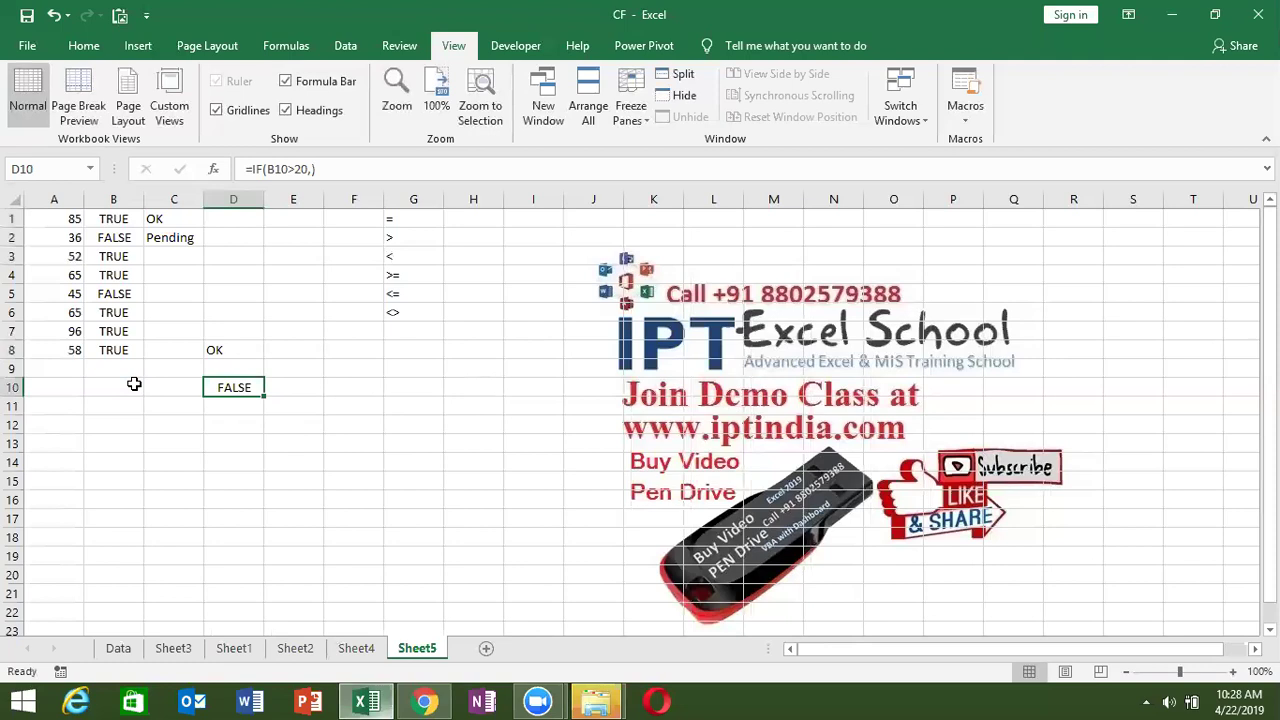
pyautogui.click(480, 649)
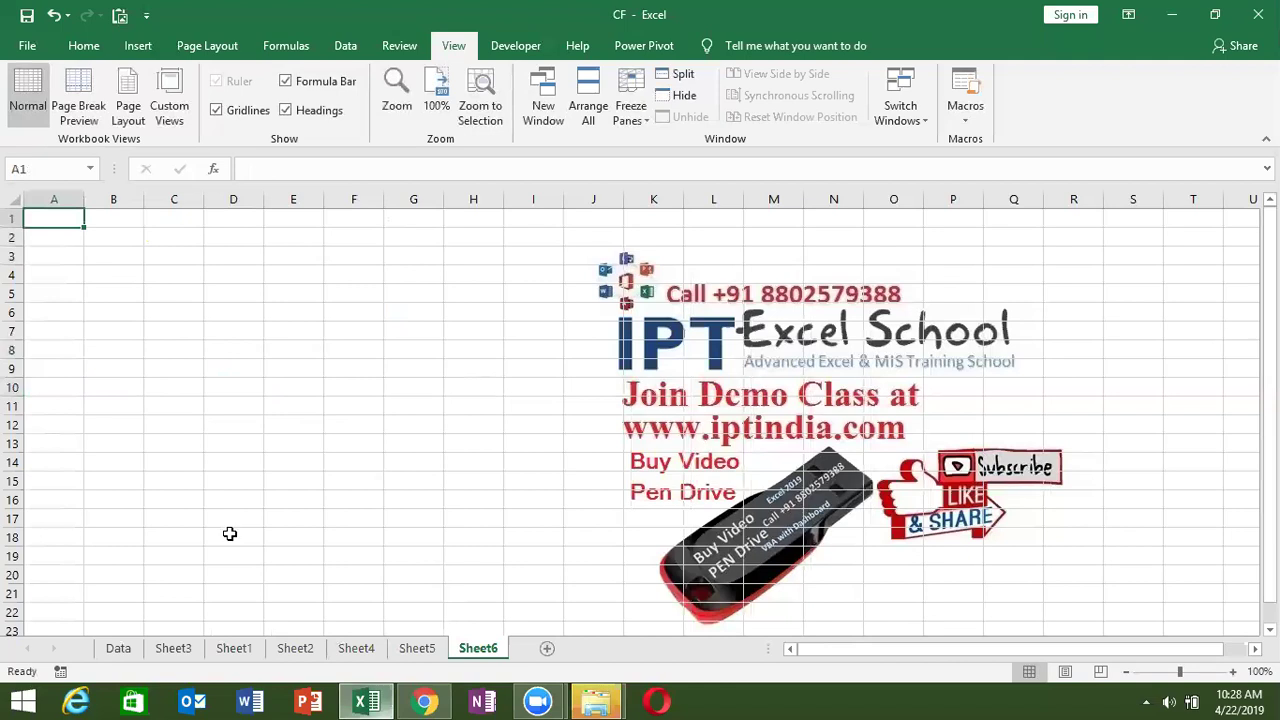
# Step: On Sheet6, type the header Name in A1 and fill a first name down column A to row 131
pyautogui.write('p')
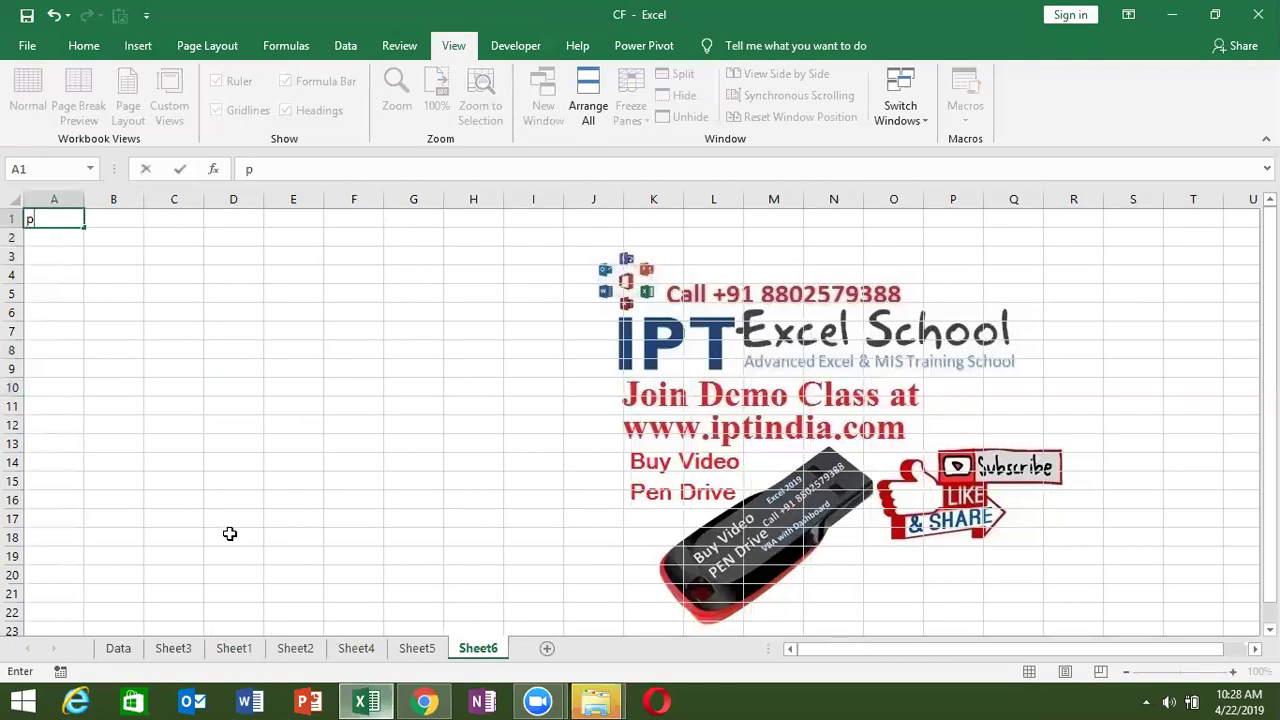
pyautogui.write('pppppppppppppppppppppppppppppppppppppppppppppppppppppppppppppppppppppppppppp')
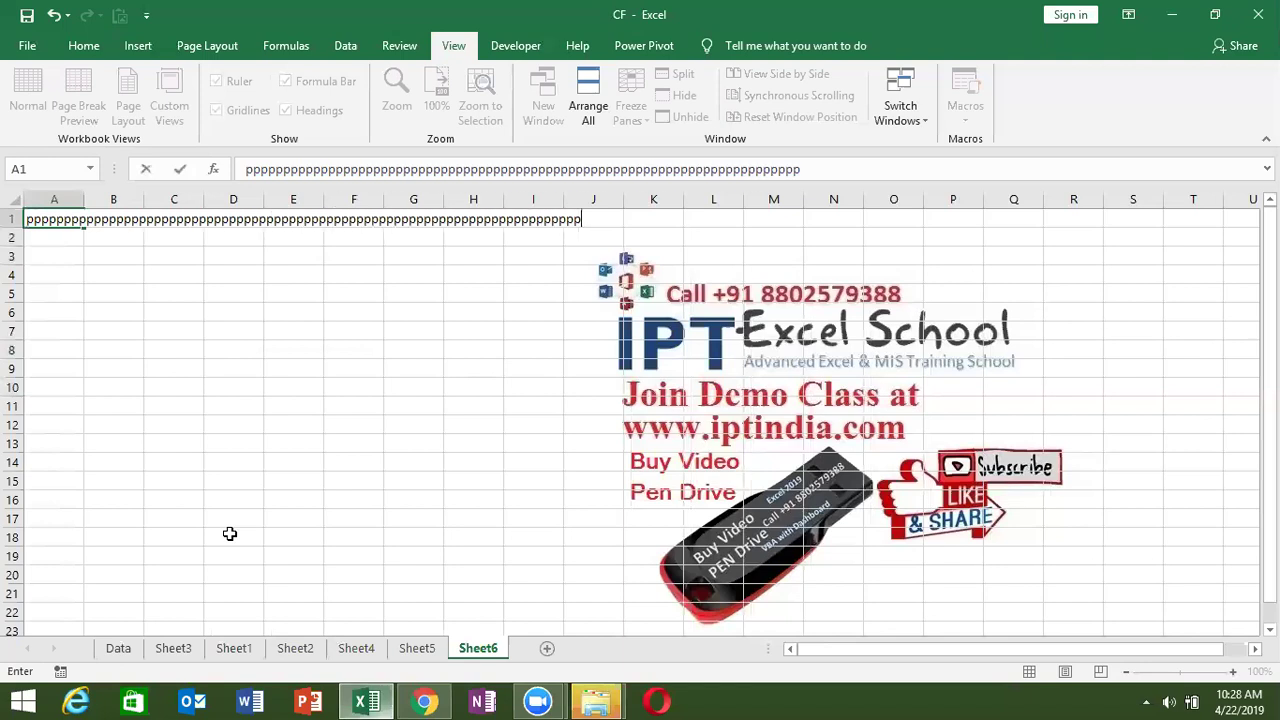
pyautogui.press('Escape')
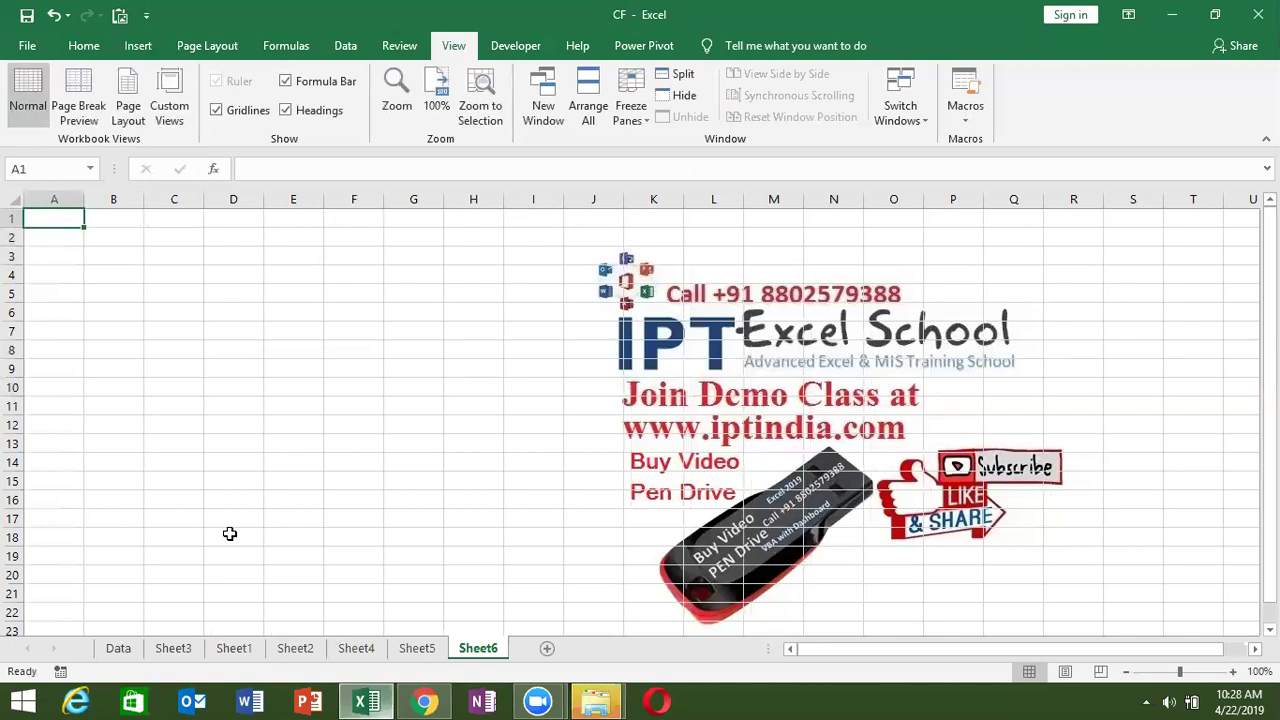
pyautogui.write('Name')
pyautogui.press('Return')
pyautogui.write('P')
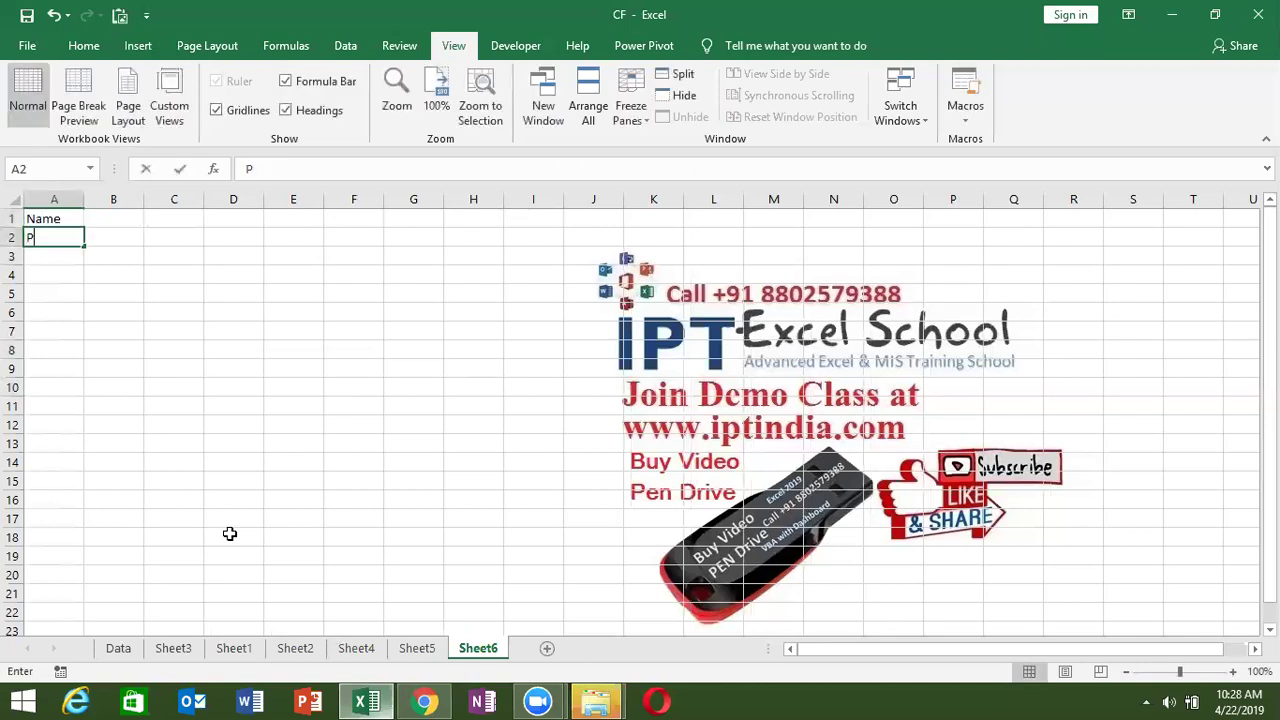
pyautogui.write('uja')
pyautogui.hotkey('ctrl', 'Return')
pyautogui.moveTo(85, 246); pyautogui.dragTo(140, 700)
# Step: Check the list's extent and select the names in A2:A131
pyautogui.hotkey('ctrl', 'Home')
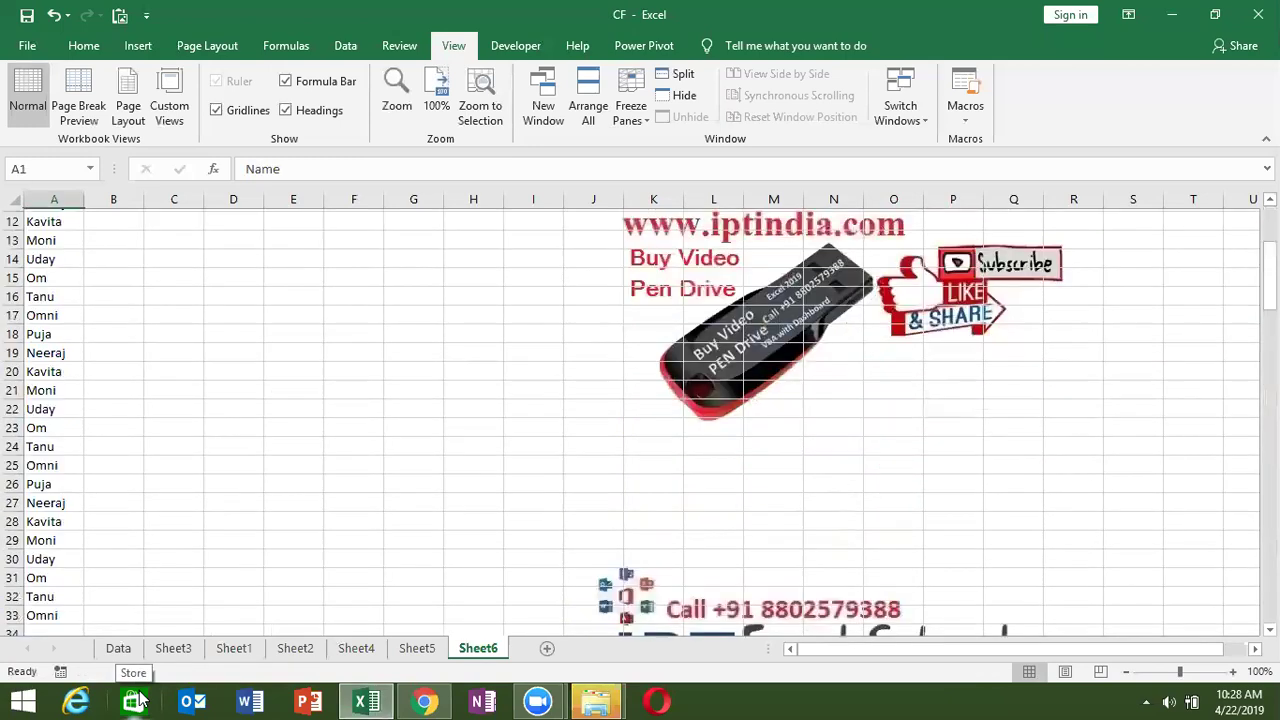
pyautogui.press('Down')
pyautogui.hotkey('ctrl', 'Down')
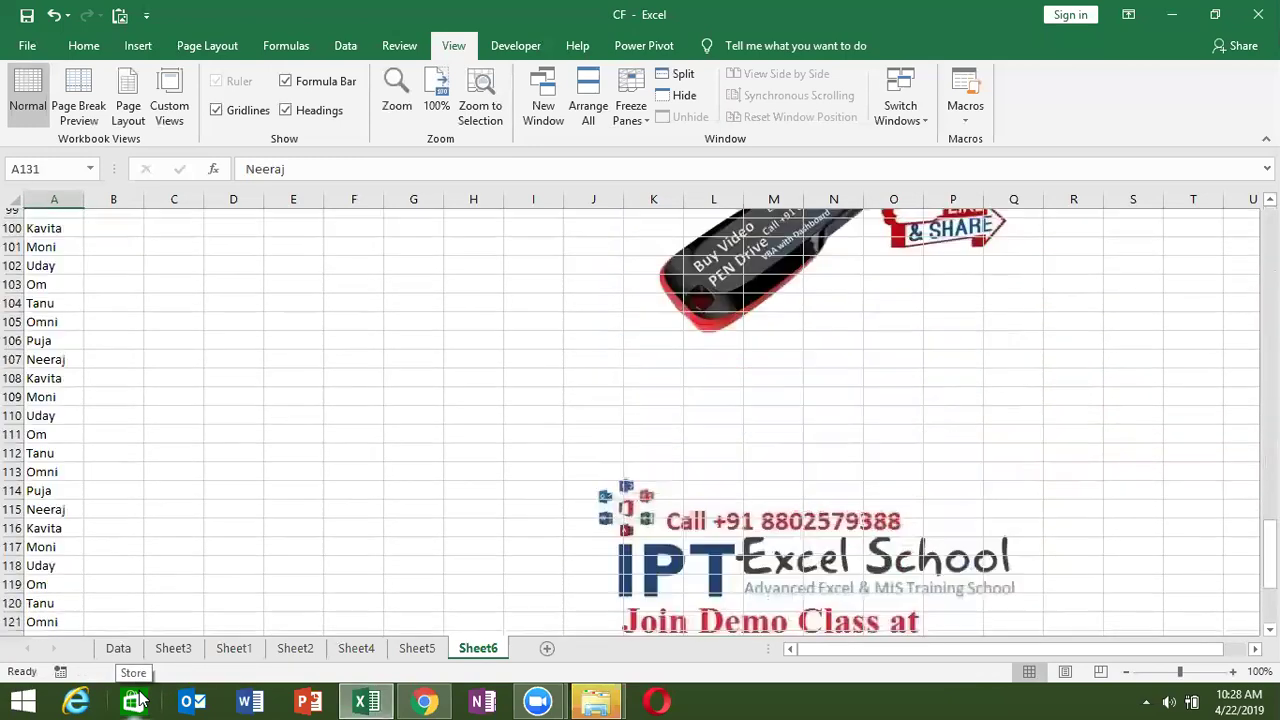
pyautogui.press('Up')
pyautogui.hotkey('ctrl', 'Up')
pyautogui.press('Down')
pyautogui.hotkey('ctrl', 'shift', 'Down')
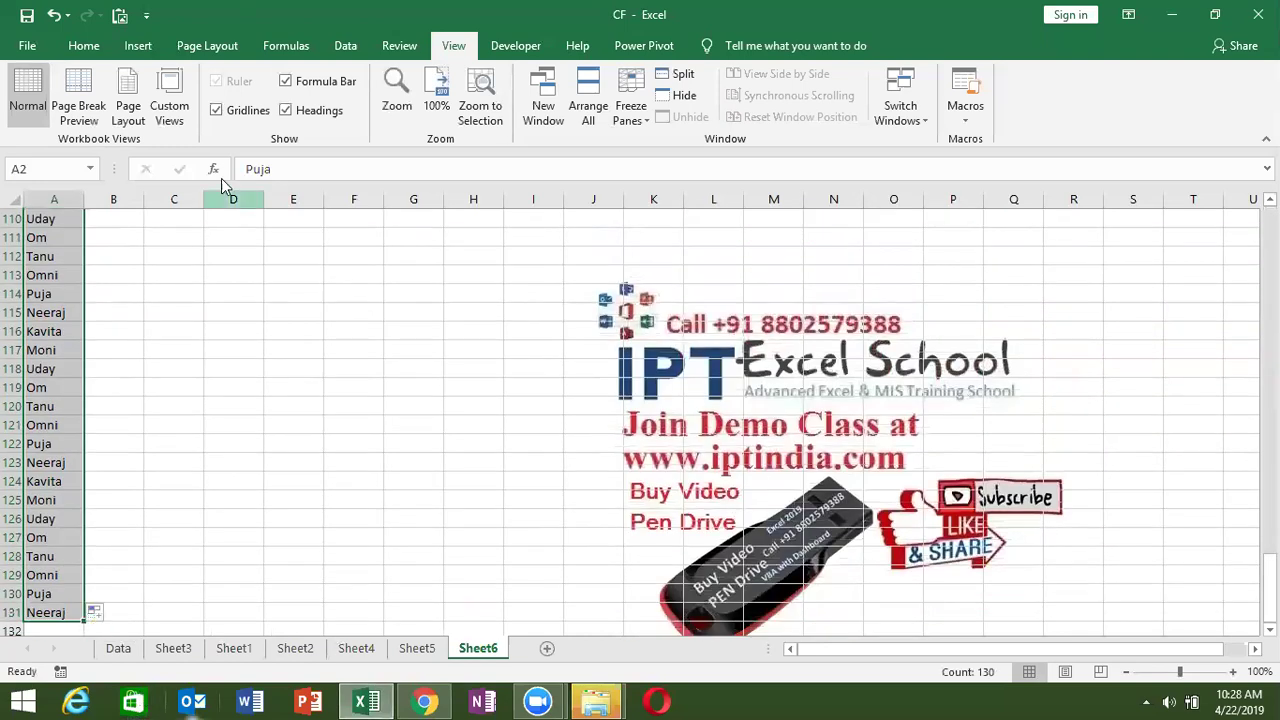
pyautogui.click(90, 52)
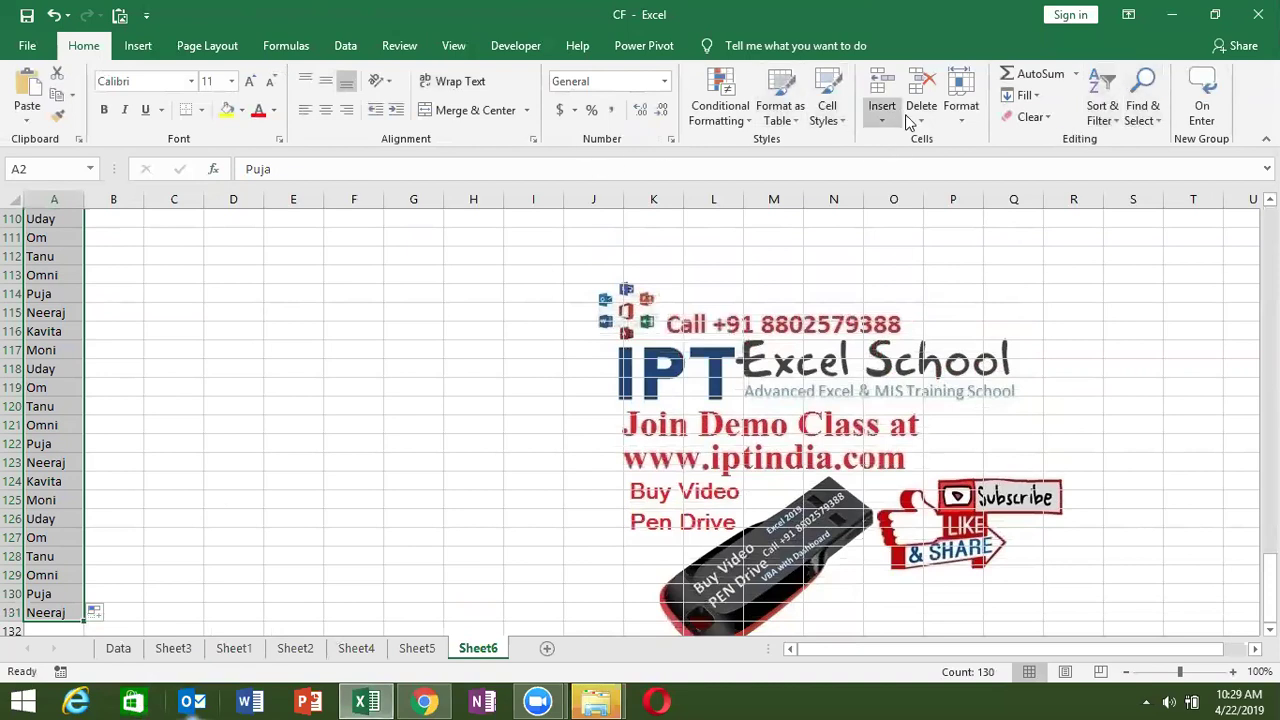
# Step: Sort the names in column A from A to Z
pyautogui.click(1105, 118)
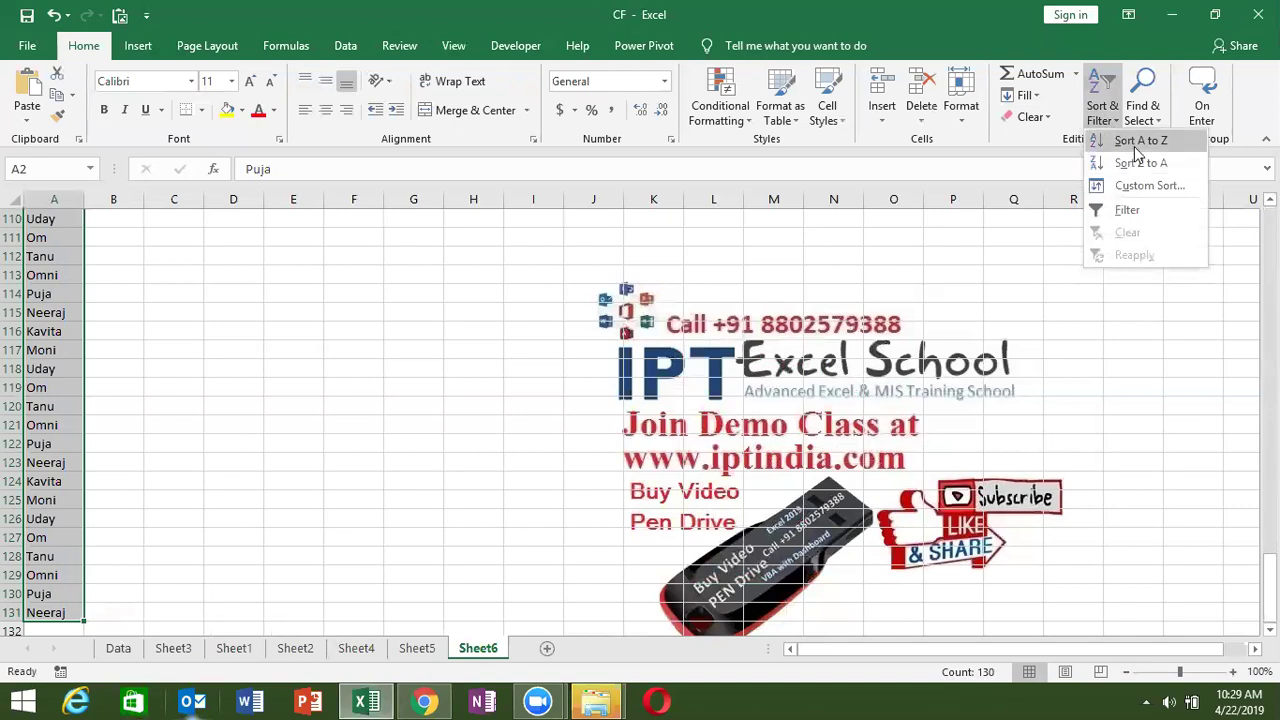
pyautogui.click(1134, 146)
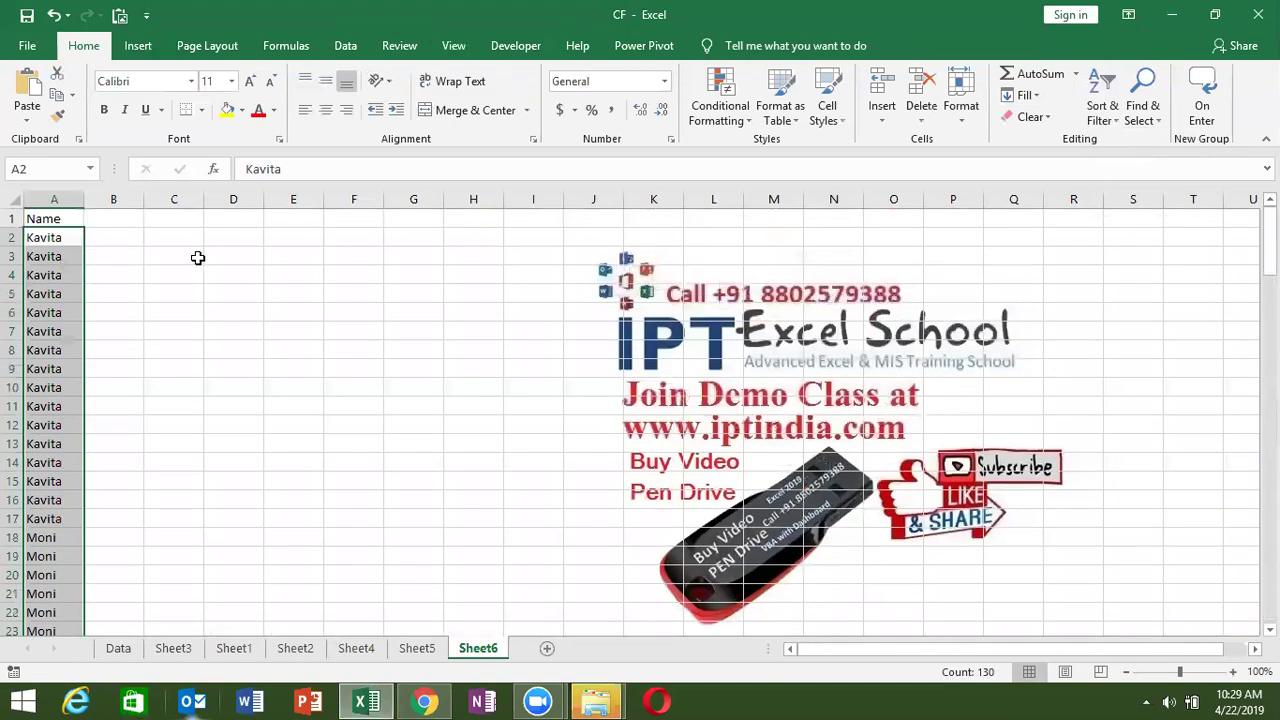
pyautogui.click(132, 254)
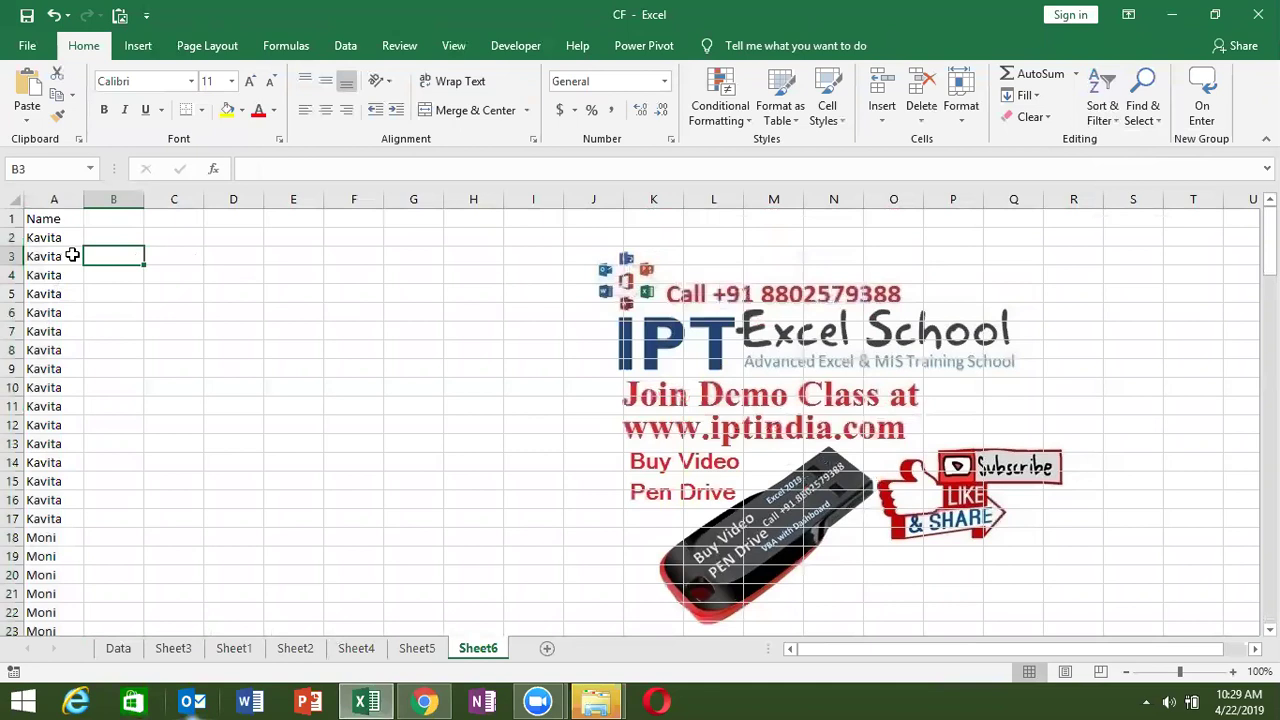
# Step: Enter 1 in B2 and check where the sorted name list ends
pyautogui.click(92, 238)
pyautogui.write('1')
pyautogui.press('Return')
pyautogui.click(92, 238)
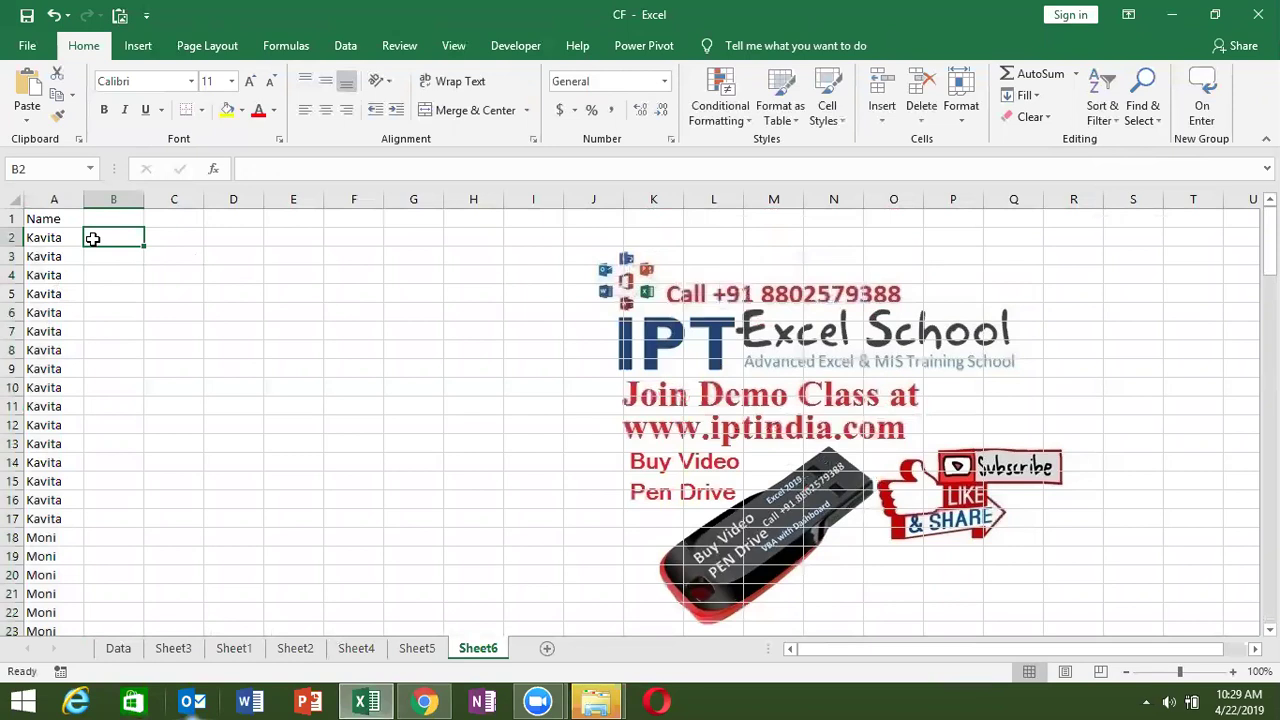
pyautogui.press('Left')
pyautogui.hotkey('ctrl', 'Down')
pyautogui.hotkey('ctrl', 'Up')
pyautogui.press('Down')
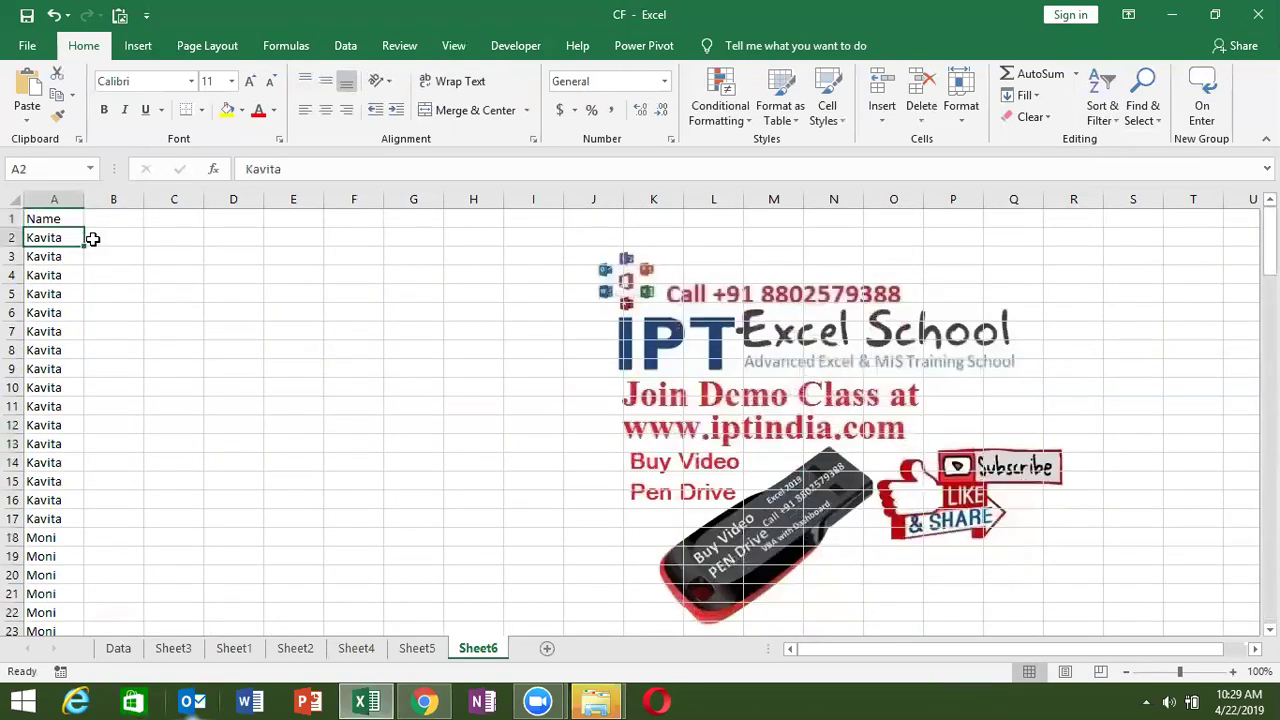
pyautogui.press('Up')
# Step: Enter =IF(A2=A1,"D","U") in B2 to flag unique and repeated names
pyautogui.press('Right')
pyautogui.press('Down')
pyautogui.write('=')
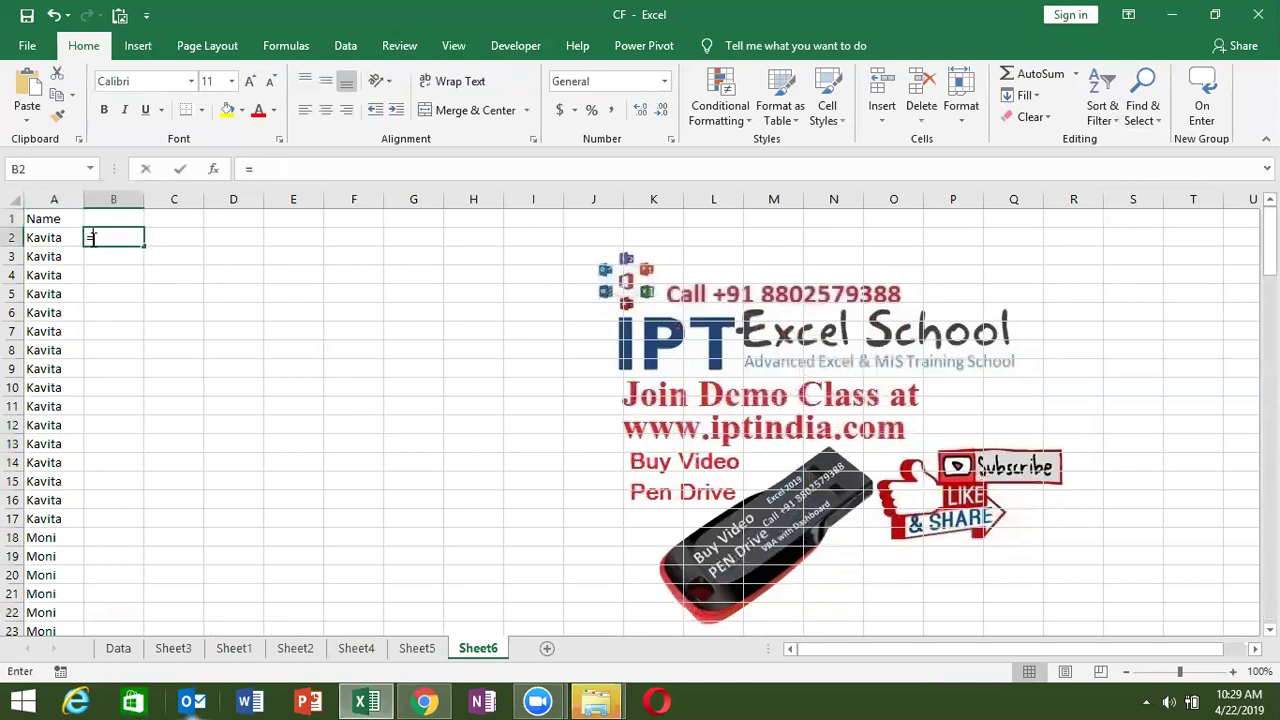
pyautogui.write('IF(')
pyautogui.click(61, 241)
pyautogui.write('=')
pyautogui.click(47, 218)
pyautogui.write(',"')
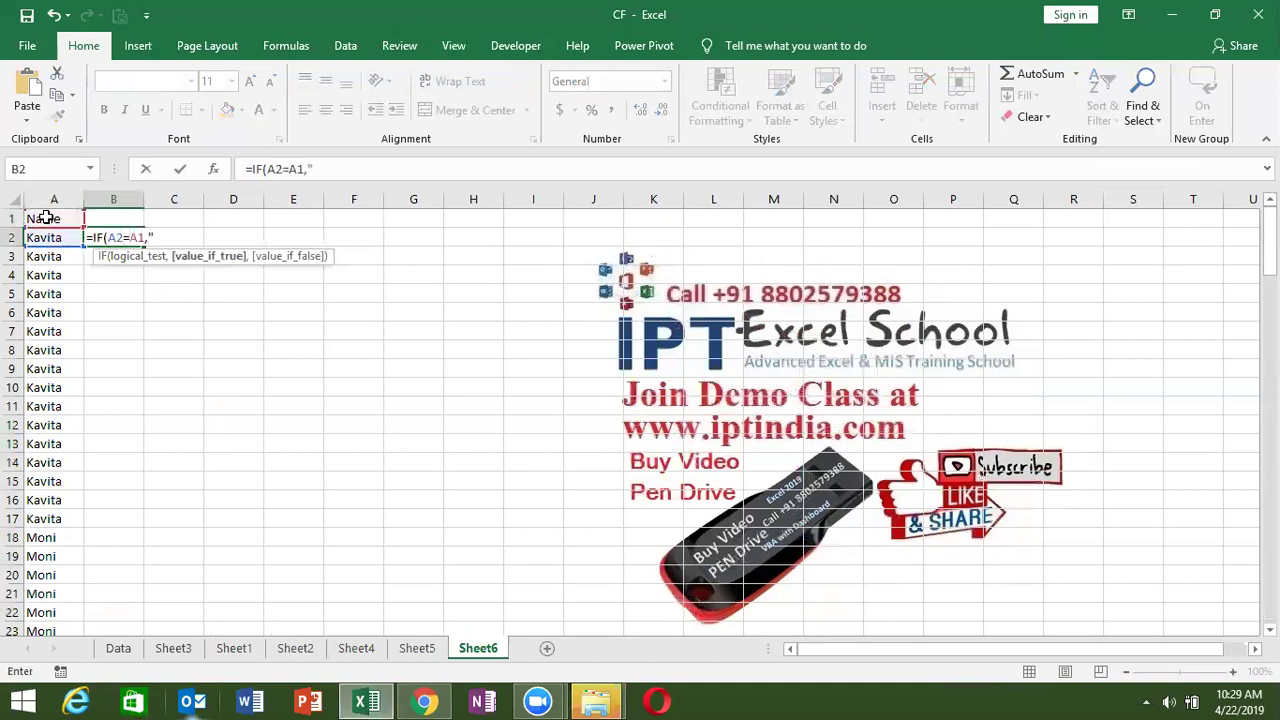
pyautogui.write('D","U"')
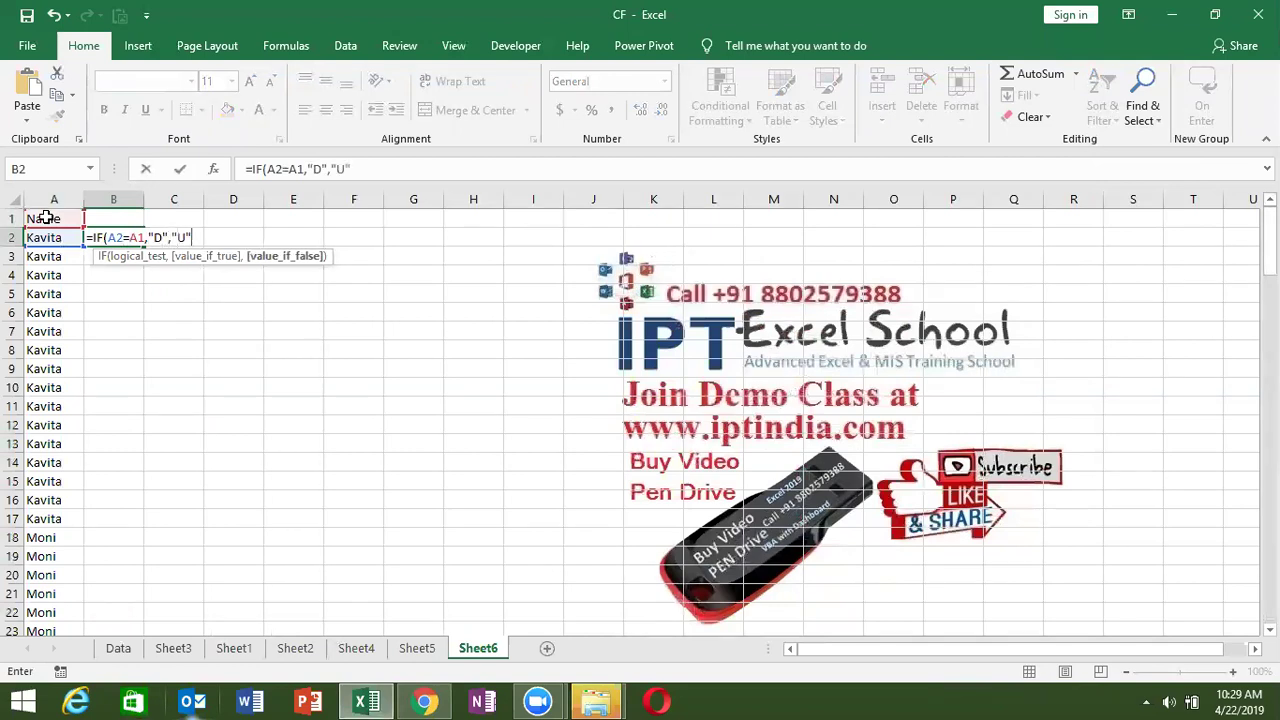
pyautogui.write(')')
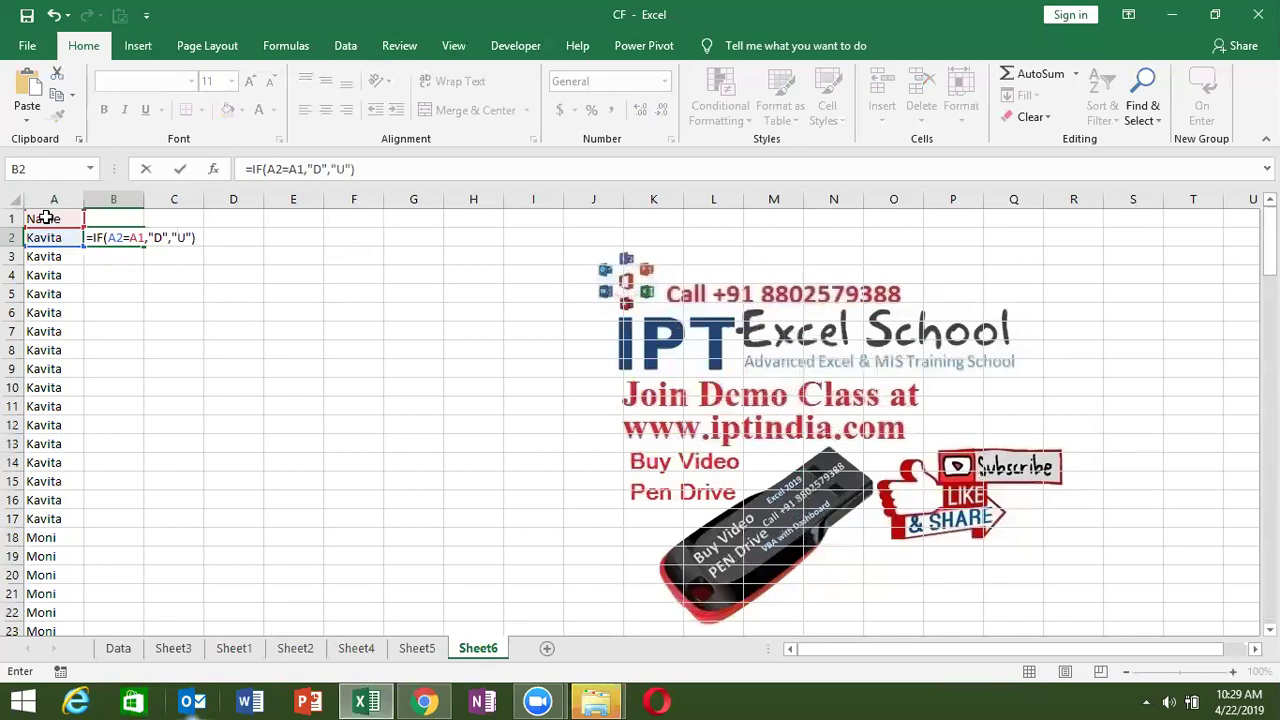
pyautogui.press('Return')
# Step: Fill the U/D formula down the whole name list and check where names change
pyautogui.press('Up')
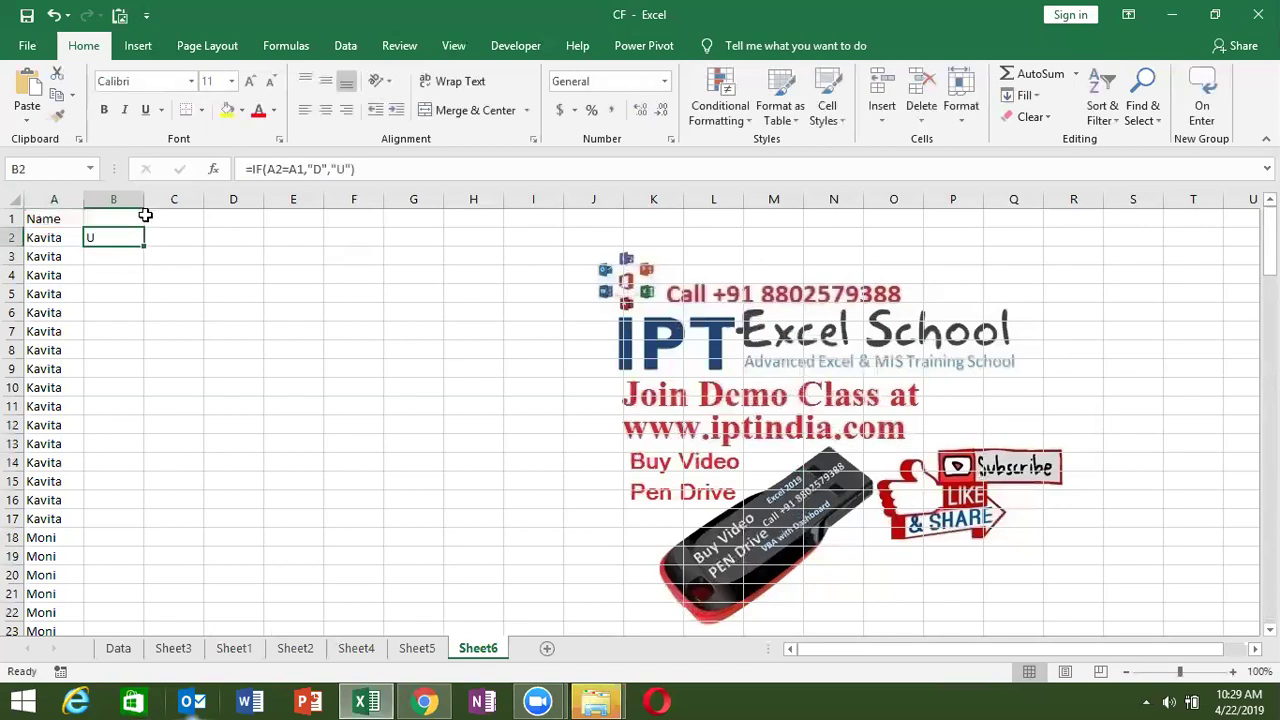
pyautogui.doubleClick(141, 243)
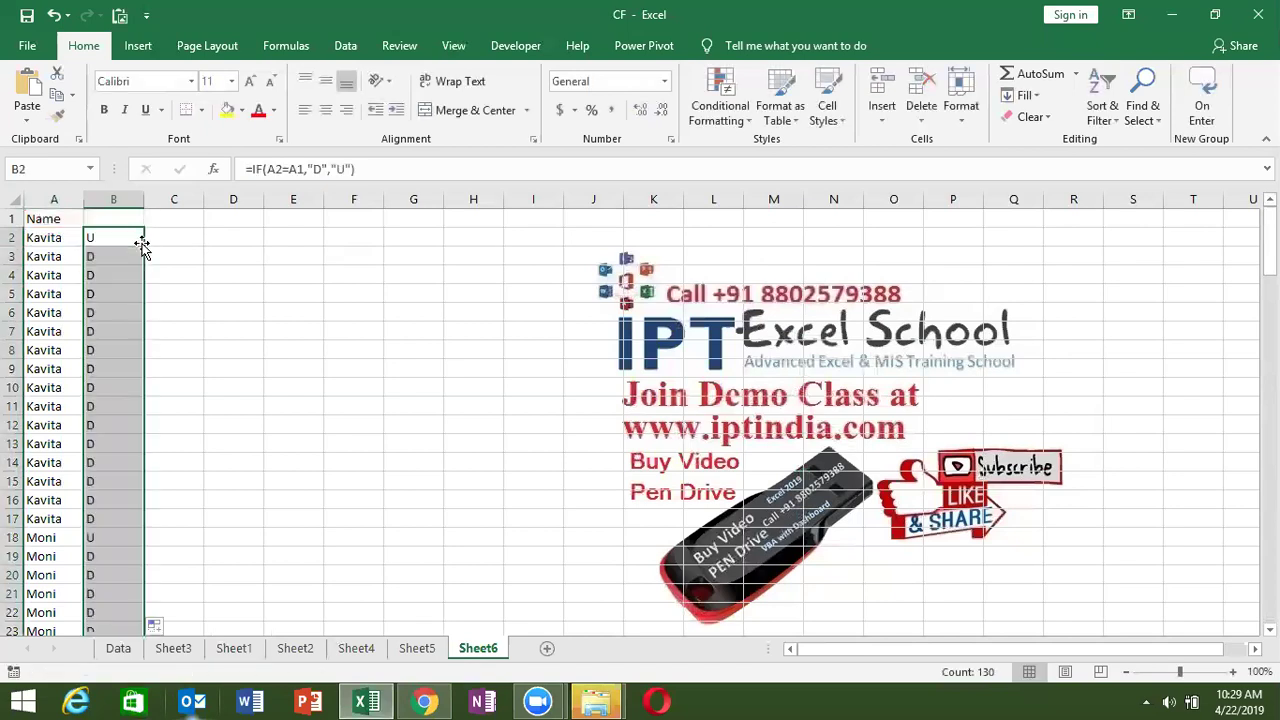
pyautogui.click(112, 538)
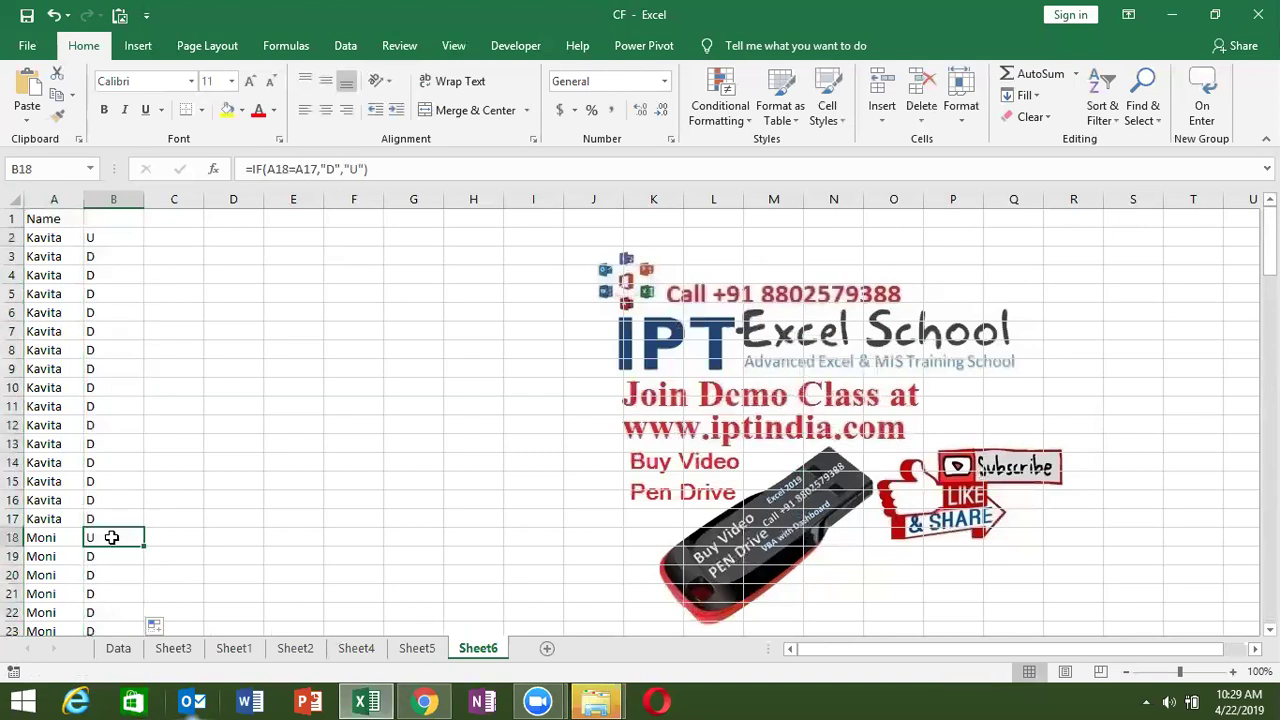
# Step: Type manual serial numbers 1–4 in column C, plus 1 where the next name starts
pyautogui.click(158, 245)
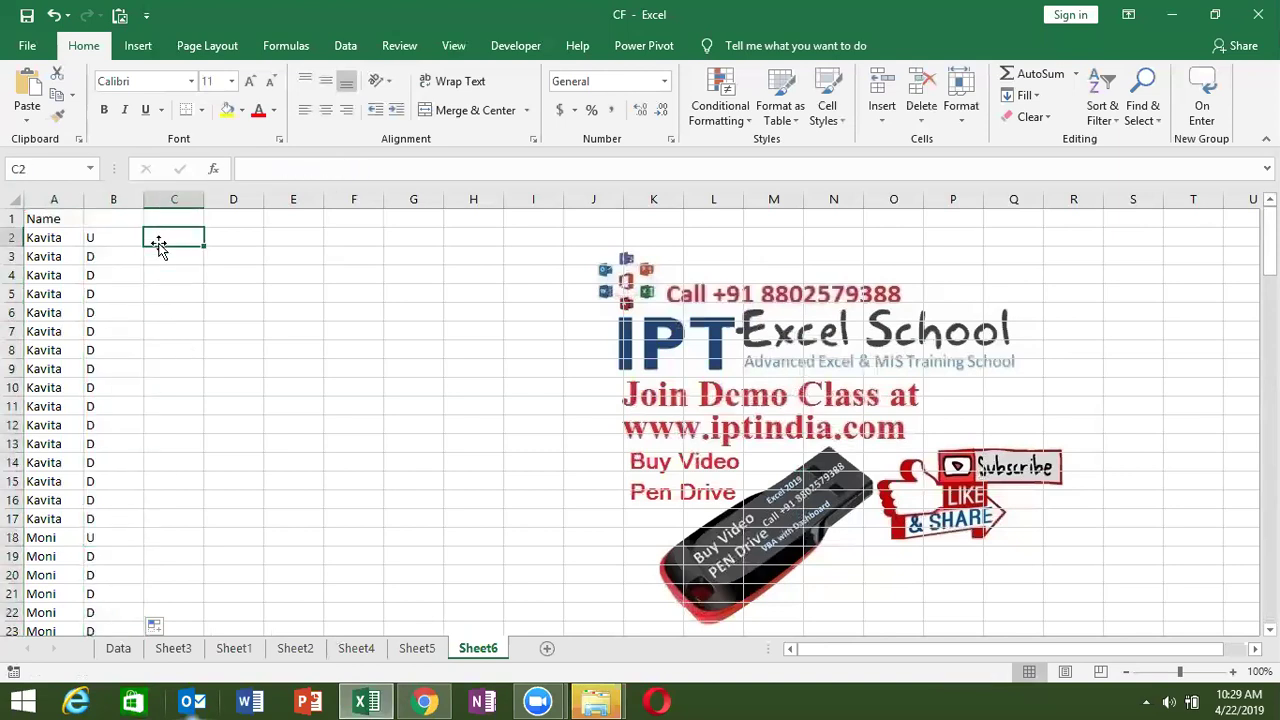
pyautogui.write('1')
pyautogui.press('Return')
pyautogui.write('2')
pyautogui.press('Return')
pyautogui.write('3')
pyautogui.press('Return')
pyautogui.write('4')
pyautogui.press('Return')
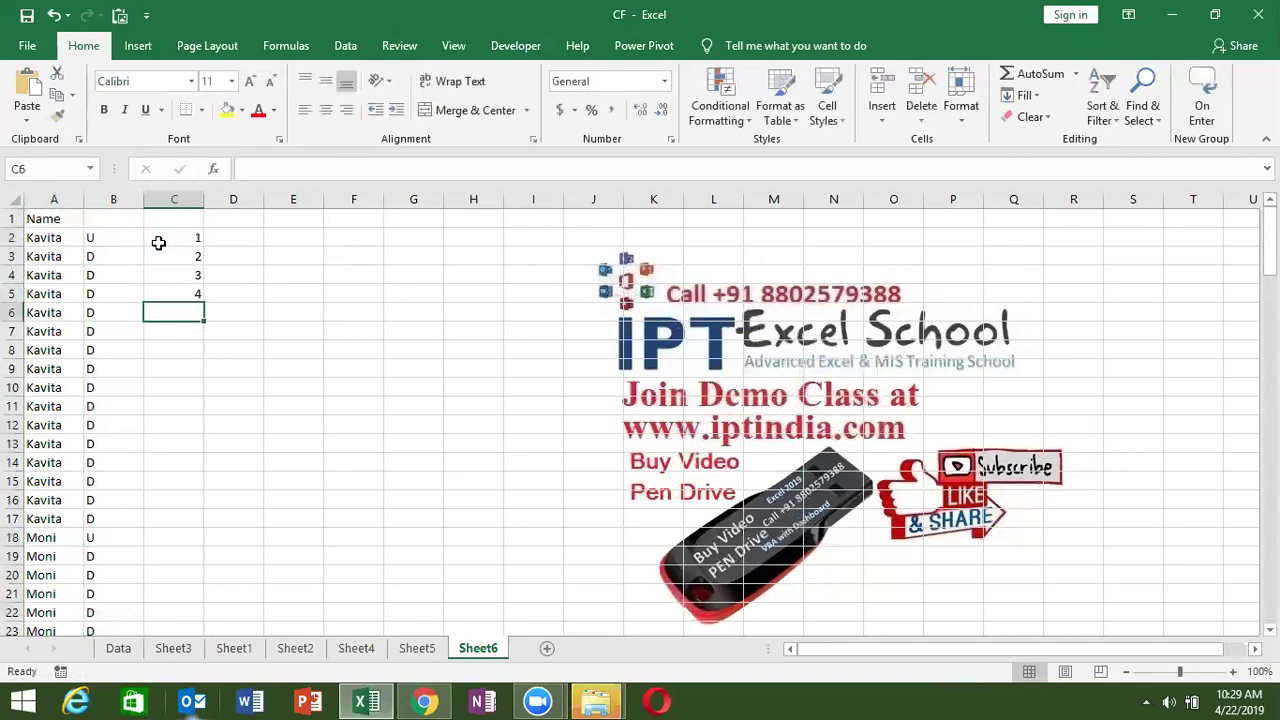
pyautogui.press('Down')
pyautogui.press('Down')
pyautogui.press('Down')
pyautogui.press('Down')
pyautogui.press('Down')
pyautogui.write('1')
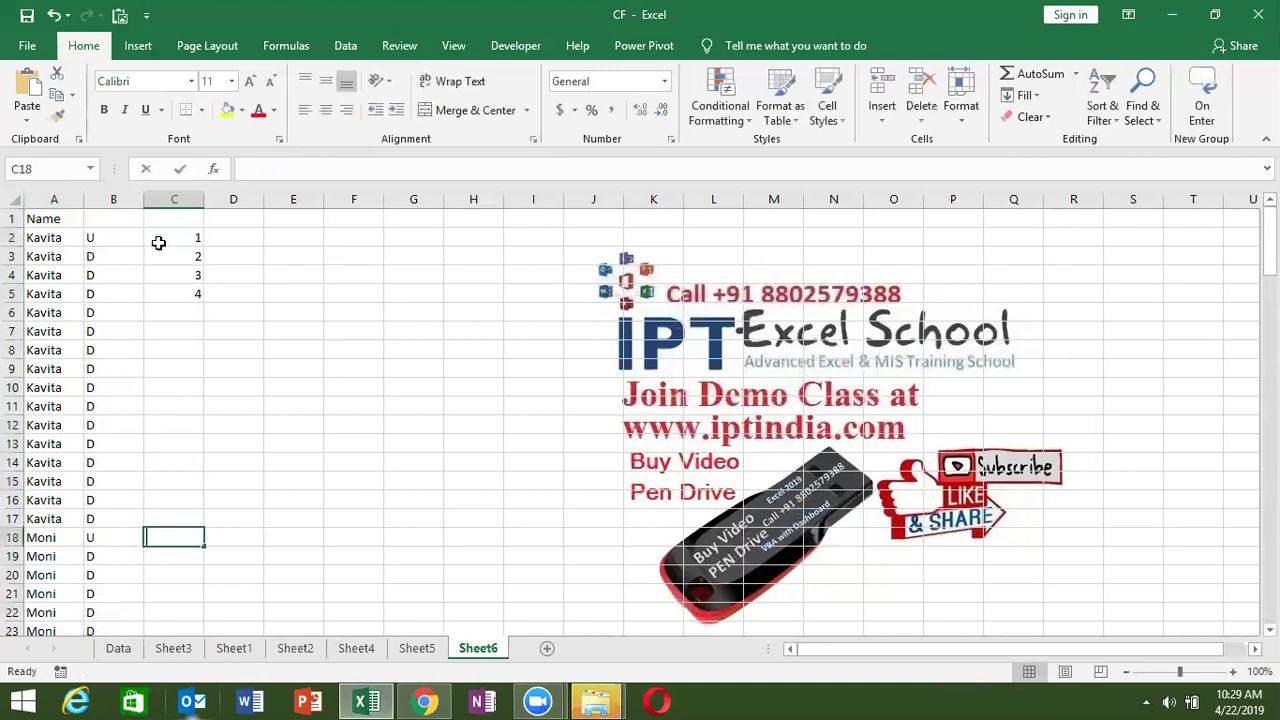
pyautogui.press('Return')
# Step: Clear the manually typed serial numbers from column C
pyautogui.press('Up')
pyautogui.press('Delete')
pyautogui.hotkey('ctrl', 'Up')
pyautogui.press('Up')
pyautogui.press('Up')
pyautogui.press('Up')
pyautogui.hotkey('ctrl', 'shift', 'Down')
pyautogui.press('Delete')
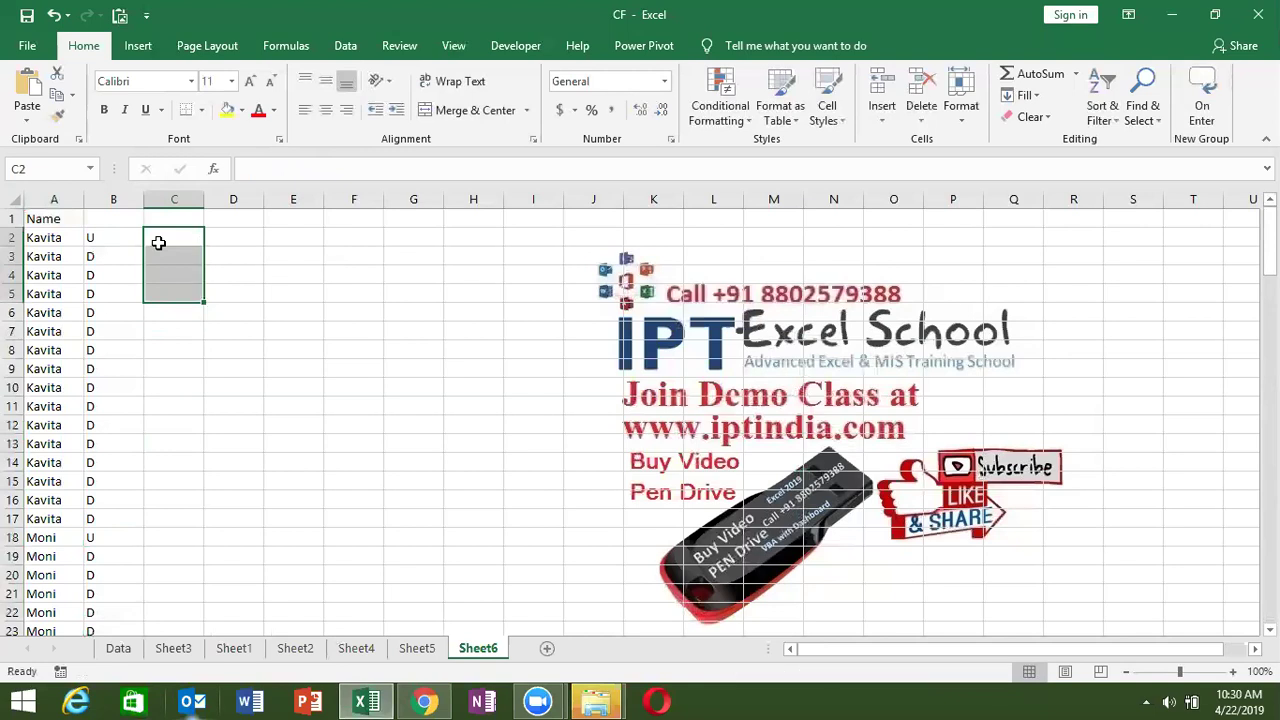
pyautogui.press('Up')
pyautogui.press('Down')
# Step: Enter the running-count formula =IF(A2=A1,C1+1,1) in C2
pyautogui.write('=IF(')
pyautogui.click(70, 241)
pyautogui.write('=')
pyautogui.click(50, 220)
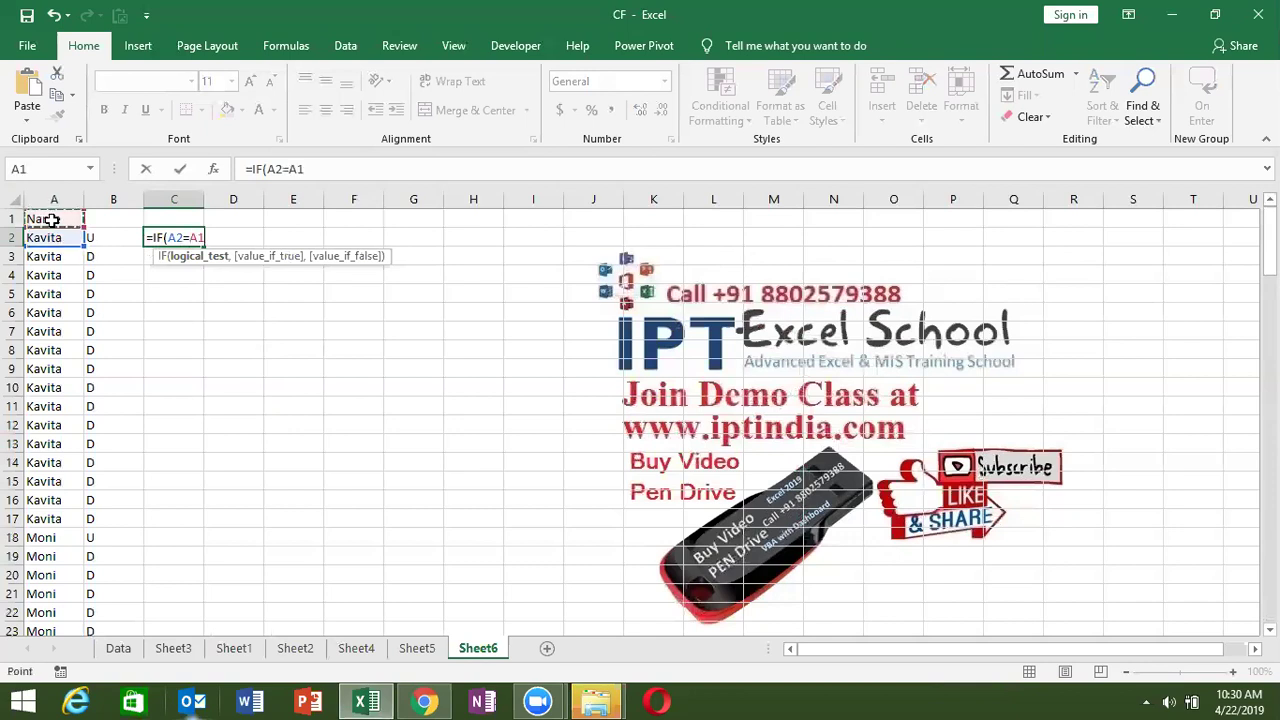
pyautogui.write(',')
pyautogui.press('Up')
pyautogui.write('+1')
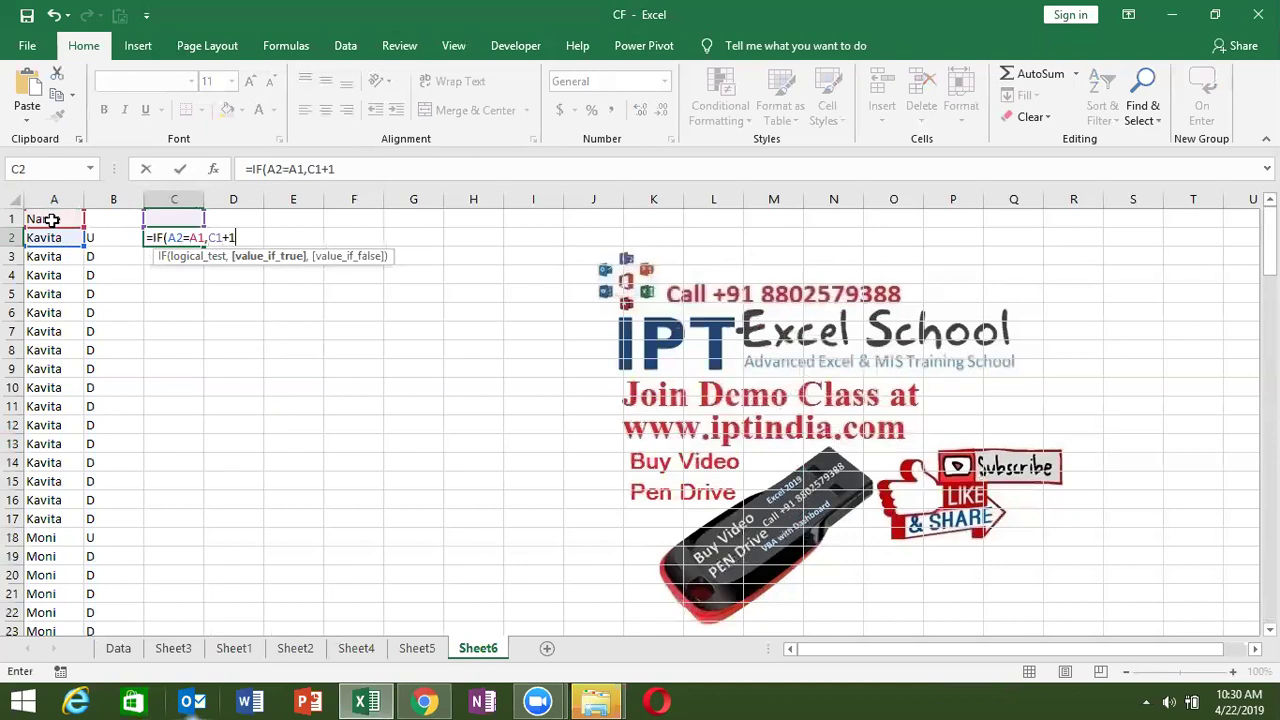
pyautogui.write(',1')
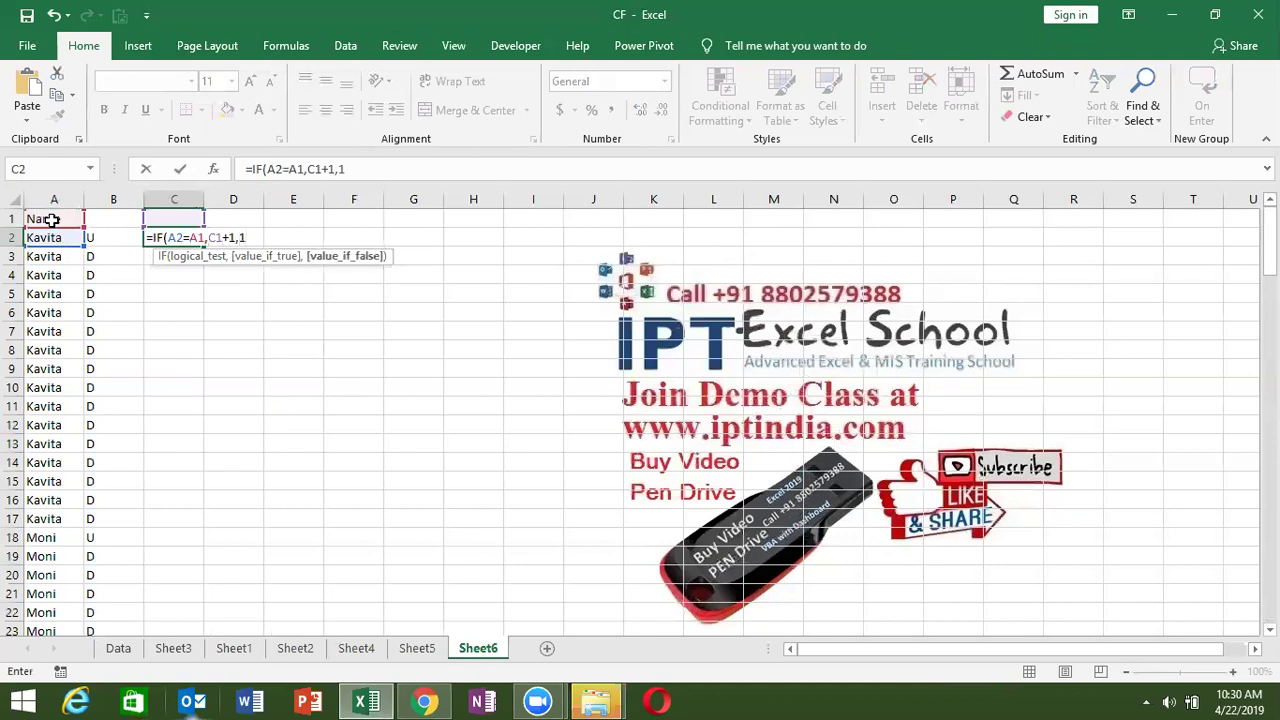
pyautogui.press('Return')
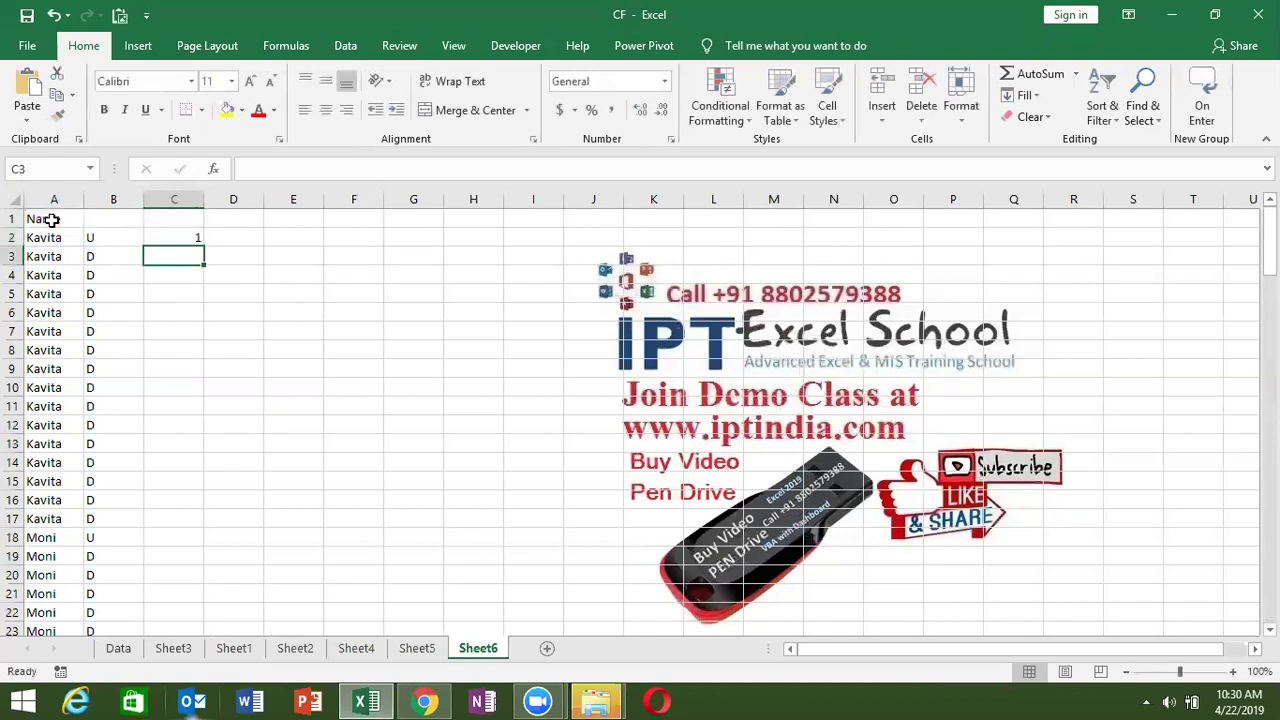
# Step: Fill the count formula down column C and check the copy in C3
pyautogui.press('Up')
pyautogui.doubleClick(204, 247)
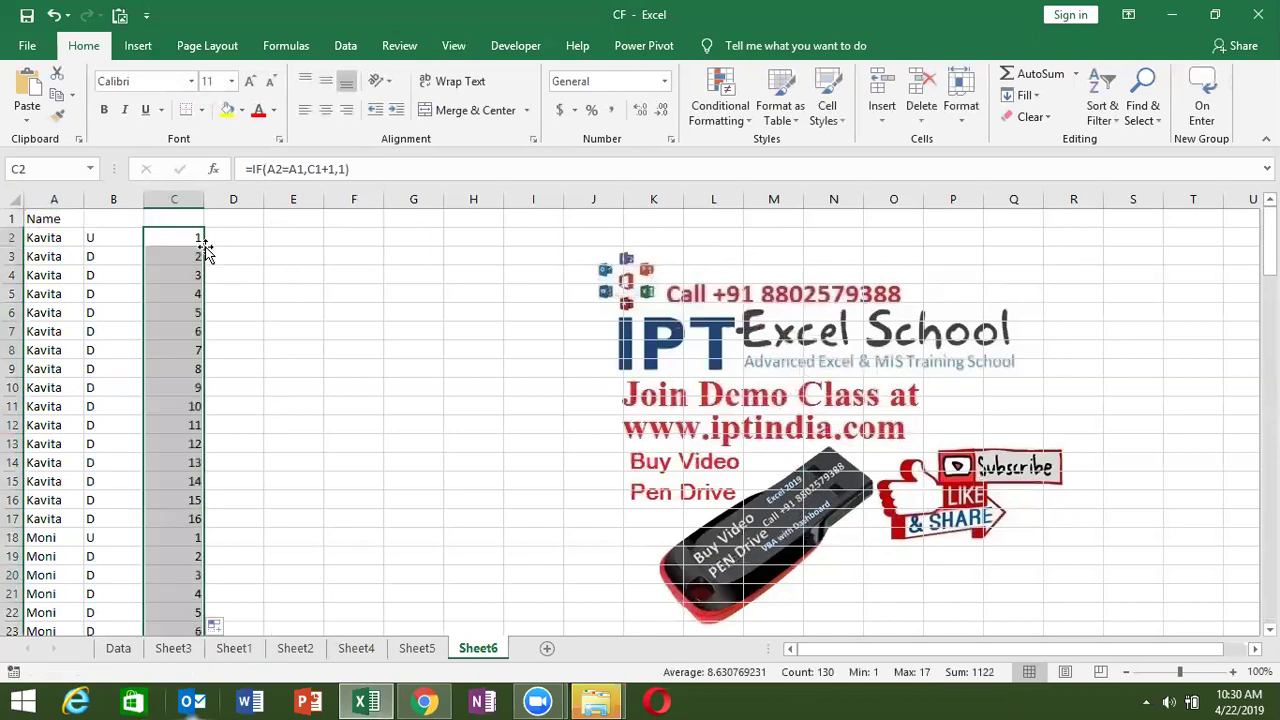
pyautogui.click(182, 258)
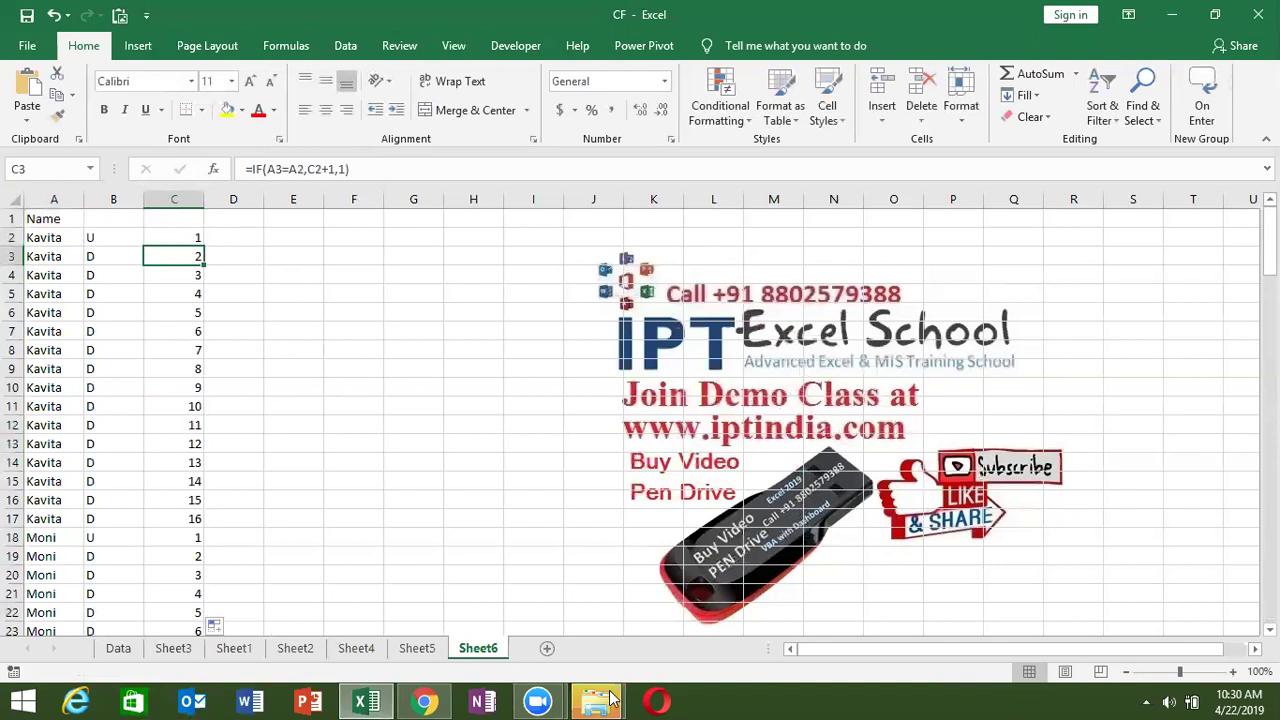
# Step: Add a new sheet with headers Sr and Name in A1:B1
pyautogui.click(555, 651)
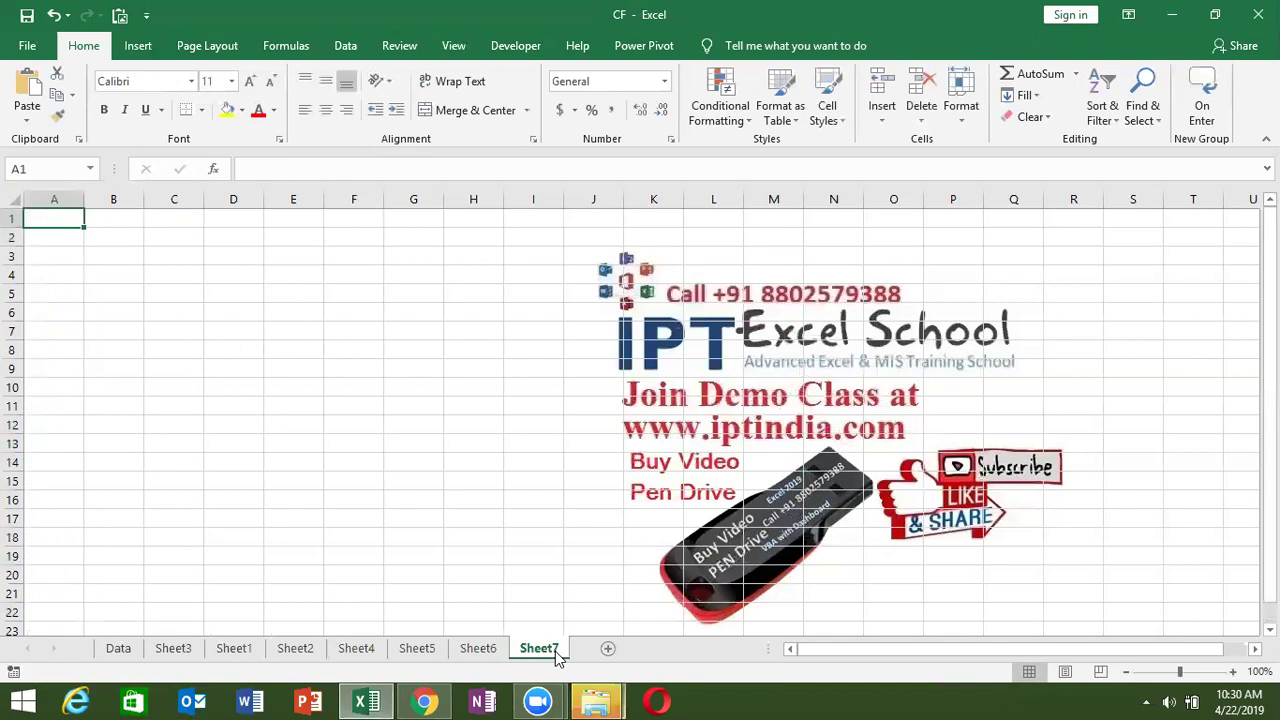
pyautogui.write('Sr')
pyautogui.press('Tab')
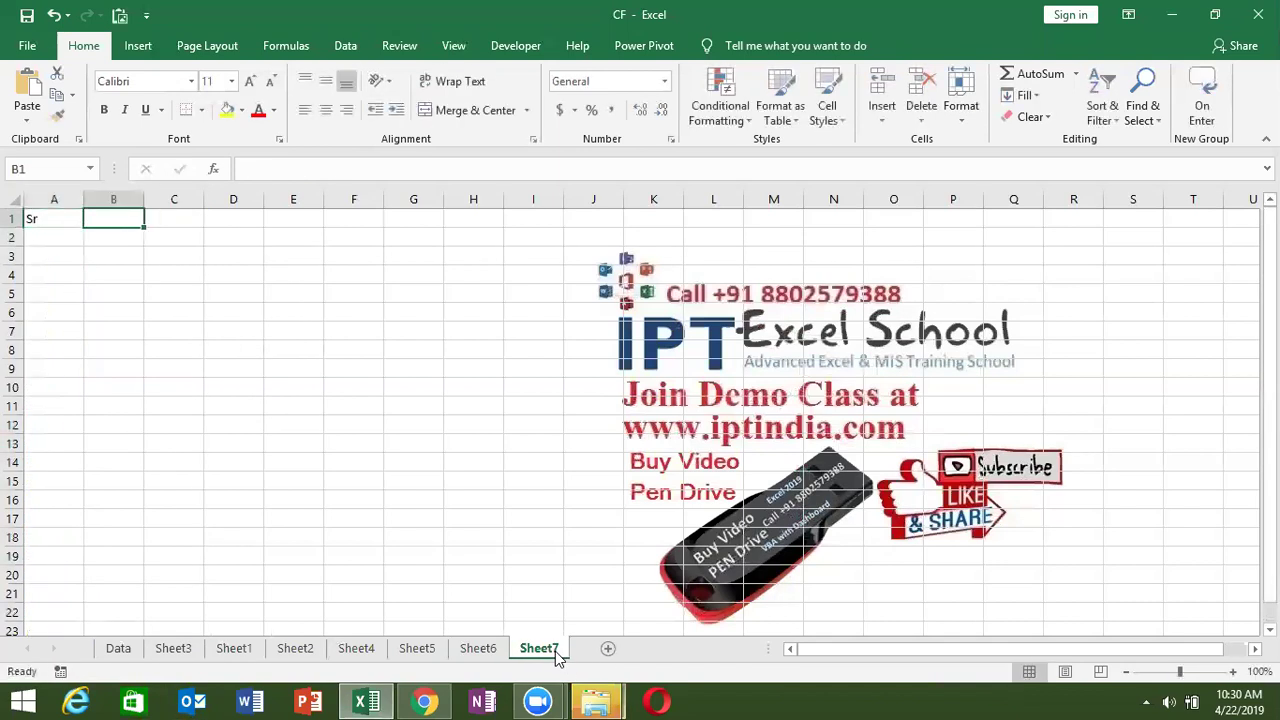
pyautogui.write('Name')
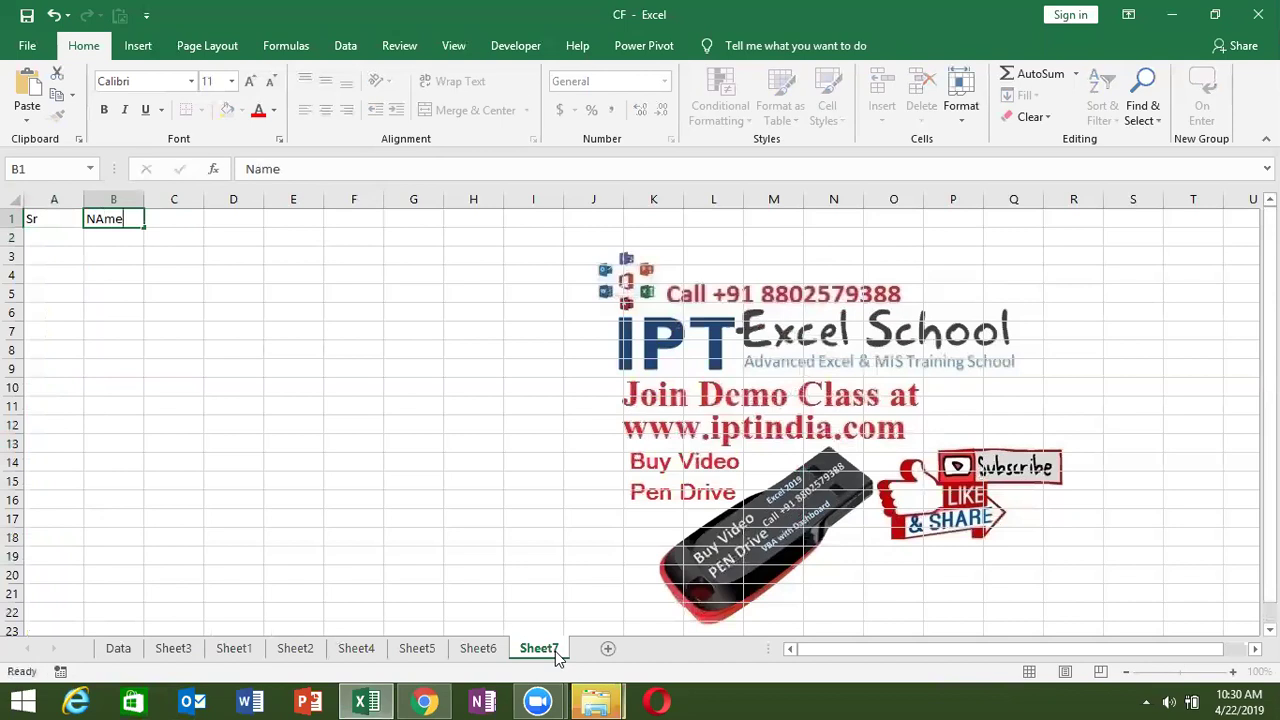
pyautogui.press('Tab')
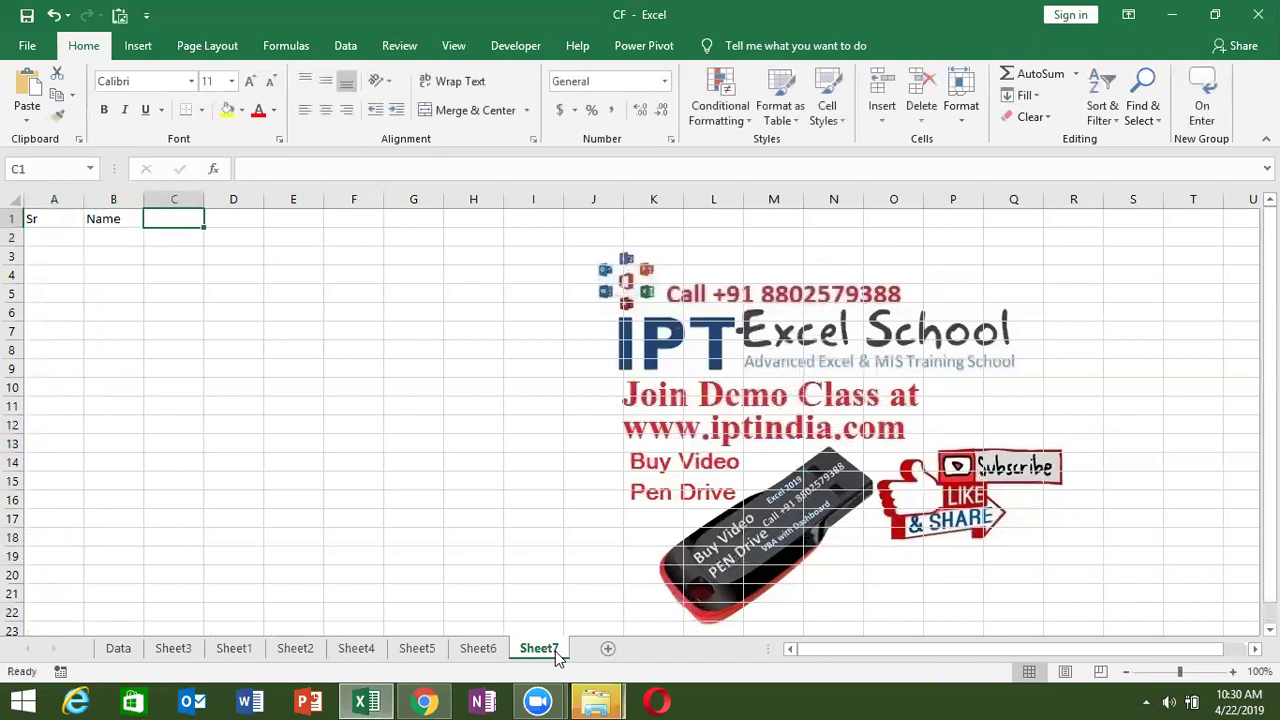
# Step: Enter serial 1 and a first name in row 2
pyautogui.press('Left')
pyautogui.press('Left')
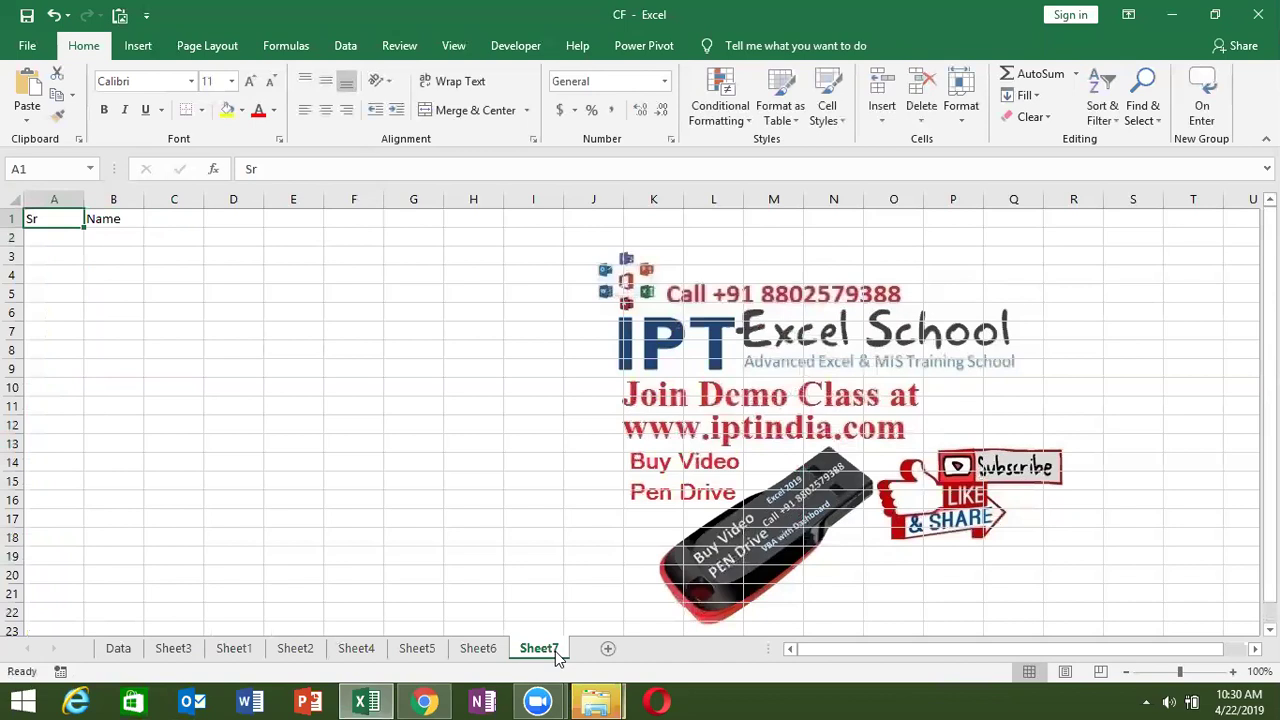
pyautogui.press('Down')
pyautogui.write('1')
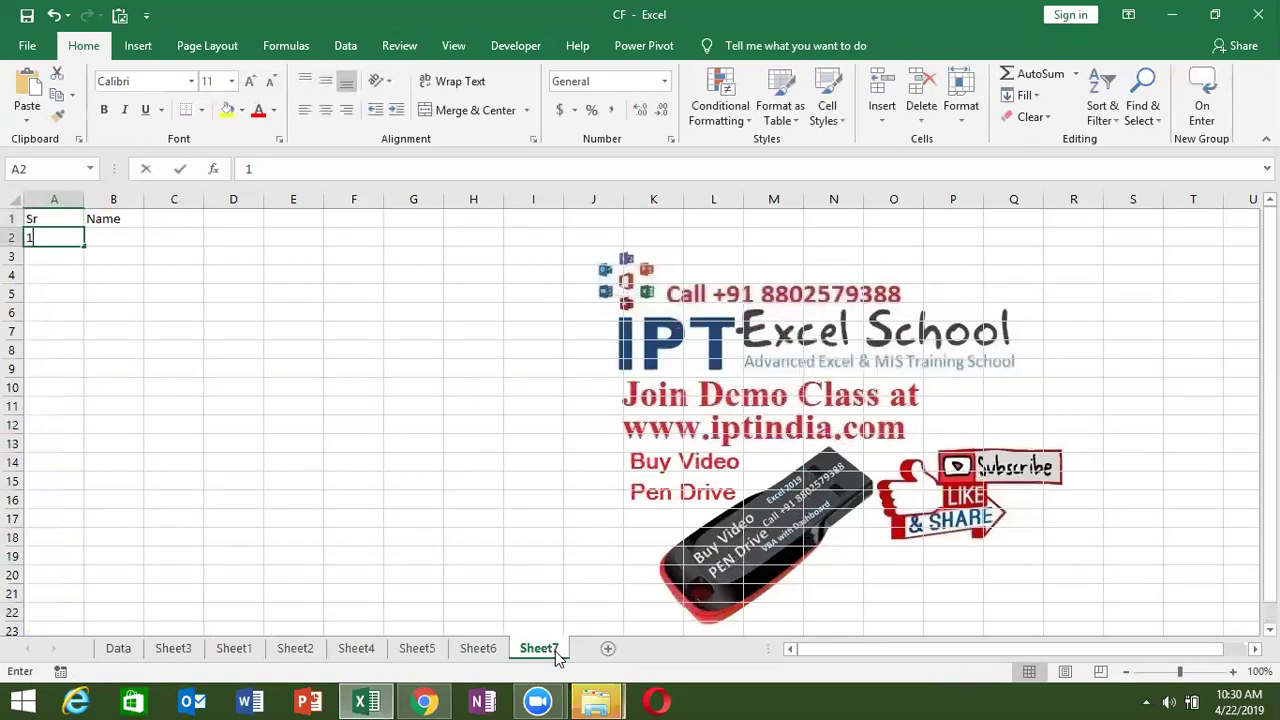
pyautogui.press('Tab')
pyautogui.write('Puja')
pyautogui.press('Down')
# Step: Add a test second entry with serial 2, then delete it, leaving row 3 empty
pyautogui.write('Om')
pyautogui.press('Return')
pyautogui.press('Up')
pyautogui.press('Left')
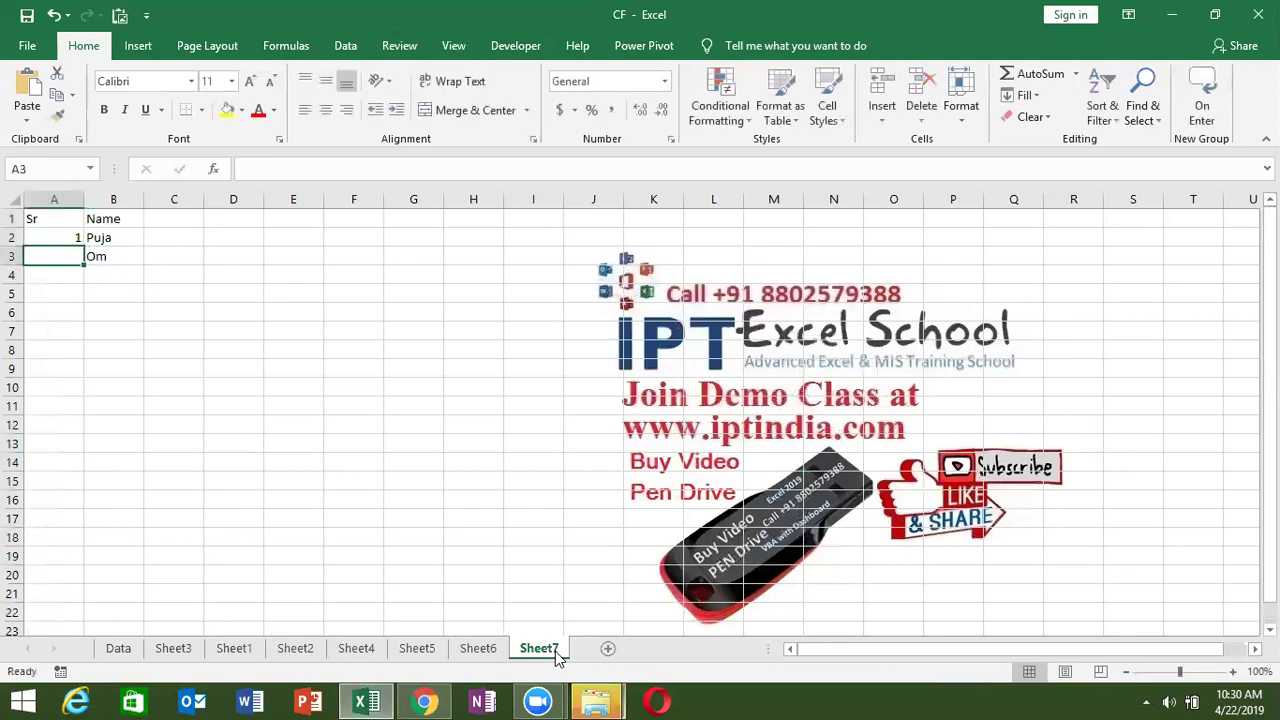
pyautogui.write('2')
pyautogui.press('Return')
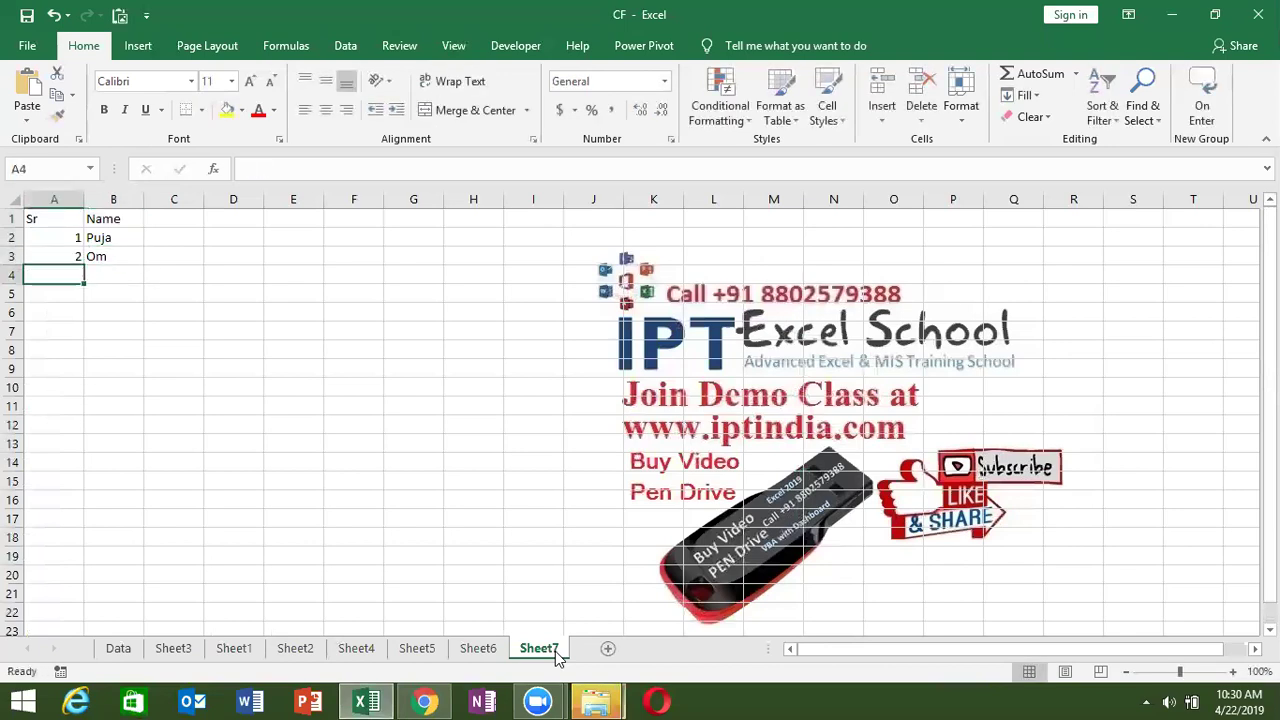
pyautogui.press('Up')
pyautogui.hotkey('shift', 'Right')
pyautogui.press('Delete')
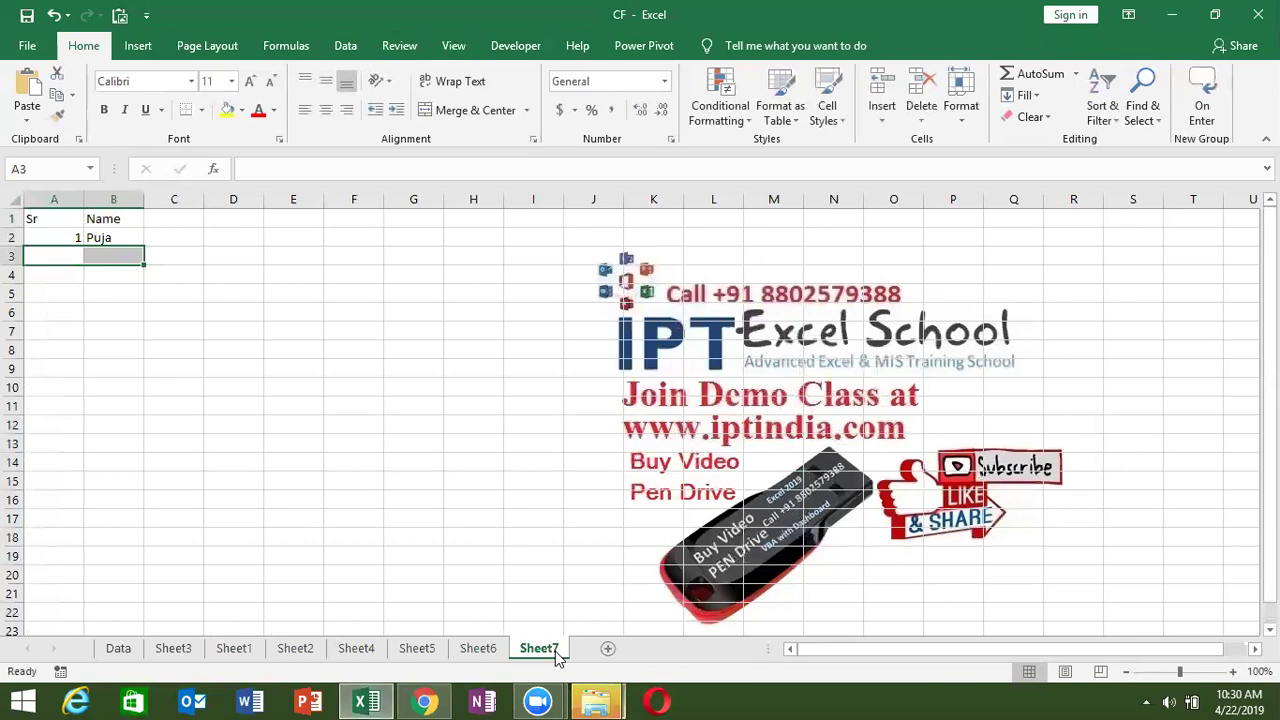
pyautogui.press('Right')
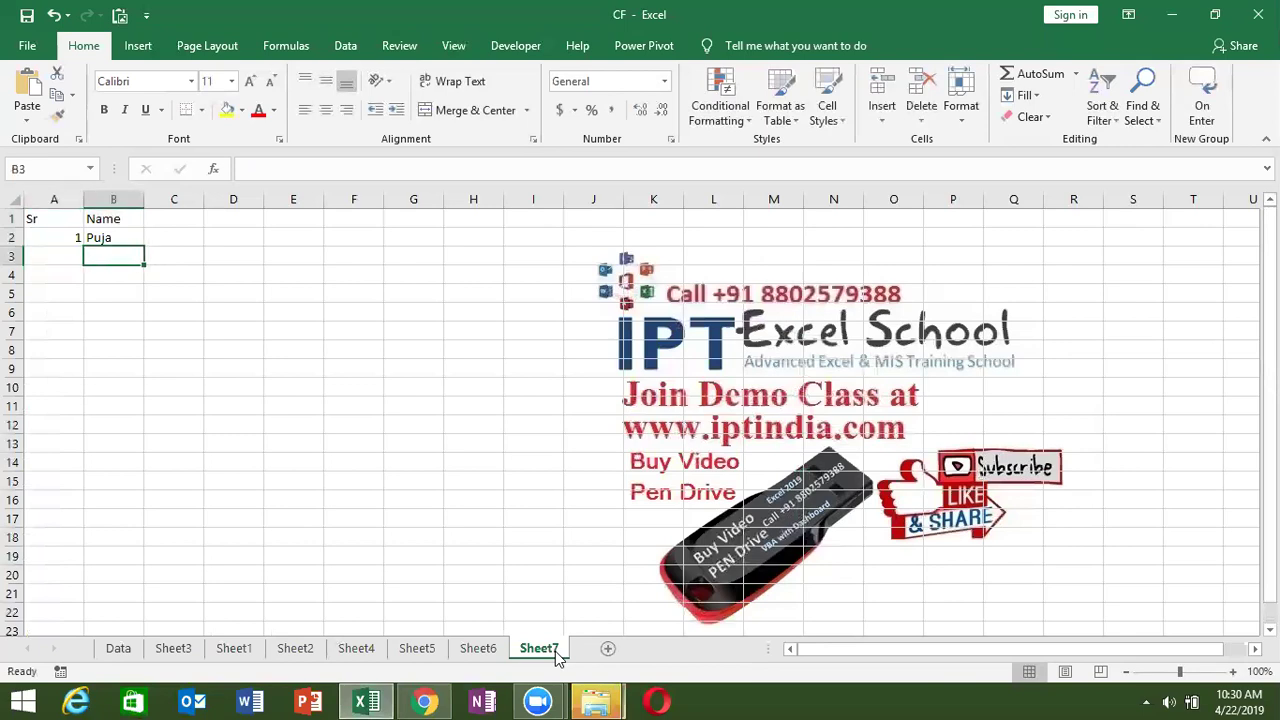
pyautogui.press('Left')
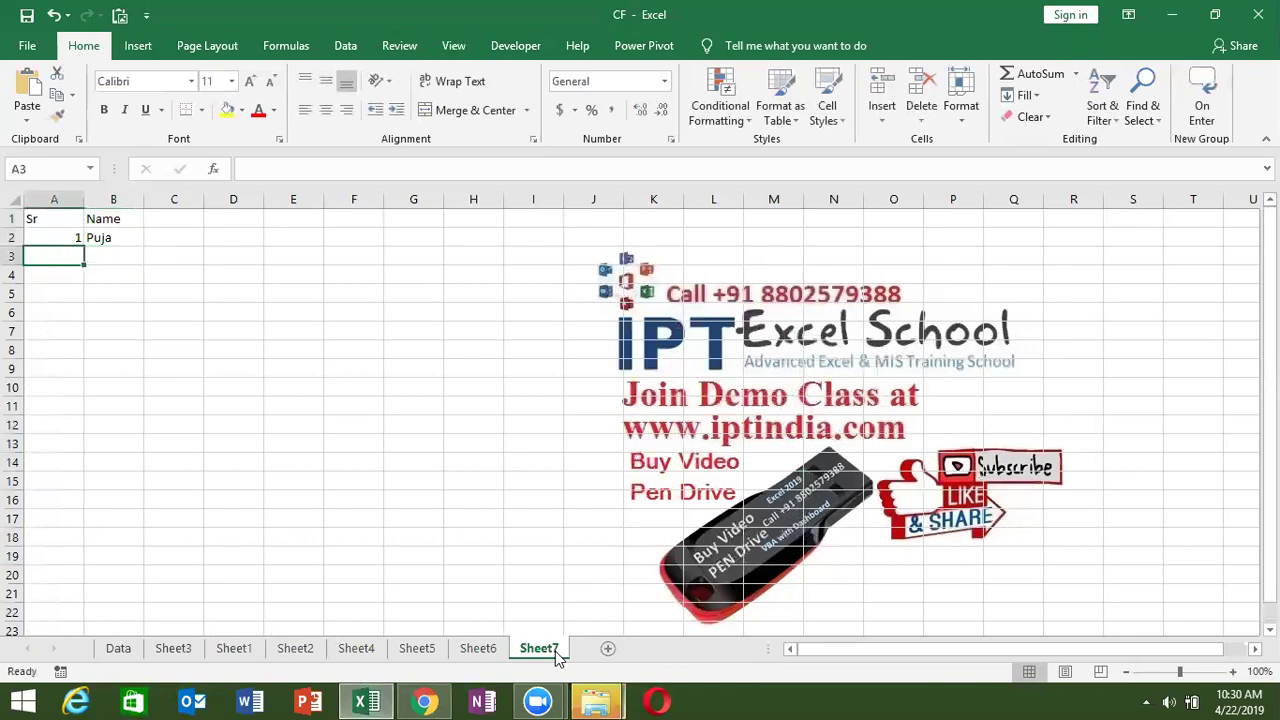
# Step: Enter =IF(B3>0,A2+1,"") in A3 so a serial appears only when B3 has a name
pyautogui.write('=i')
pyautogui.press('Tab')
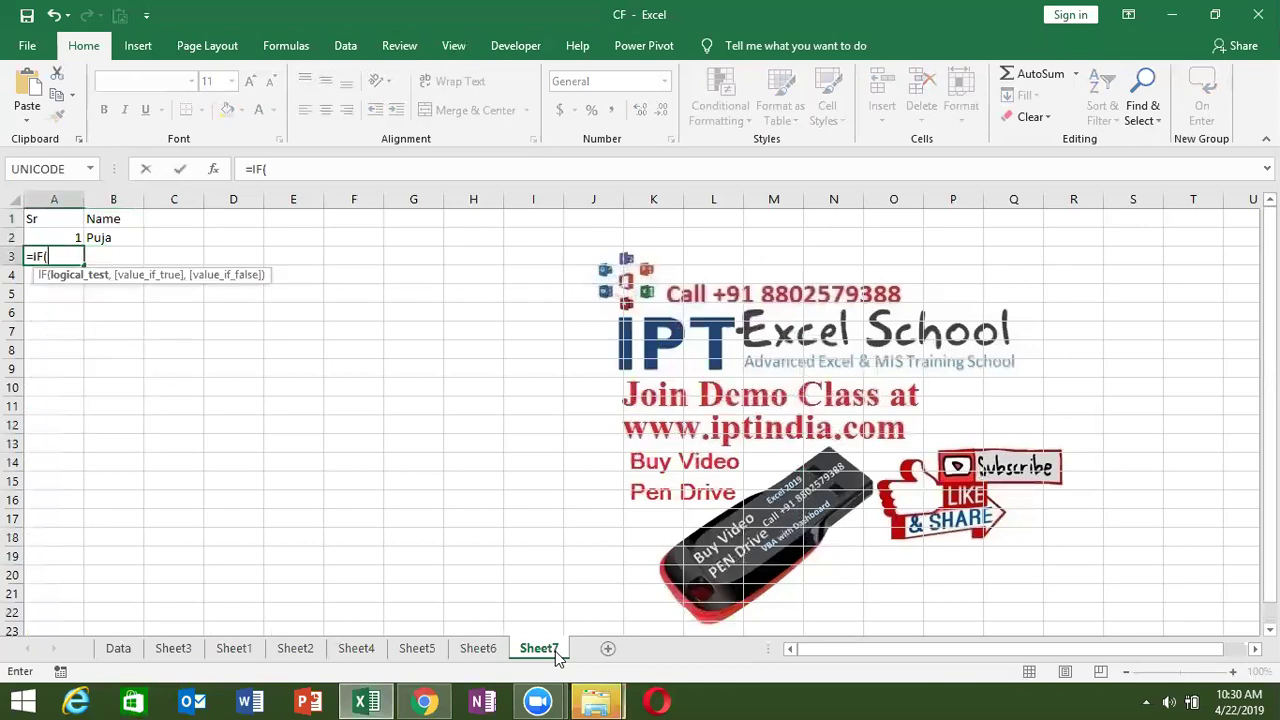
pyautogui.press('Right')
pyautogui.write('>B30')
pyautogui.press('BackSpace')
pyautogui.press('BackSpace')
pyautogui.press('BackSpace')
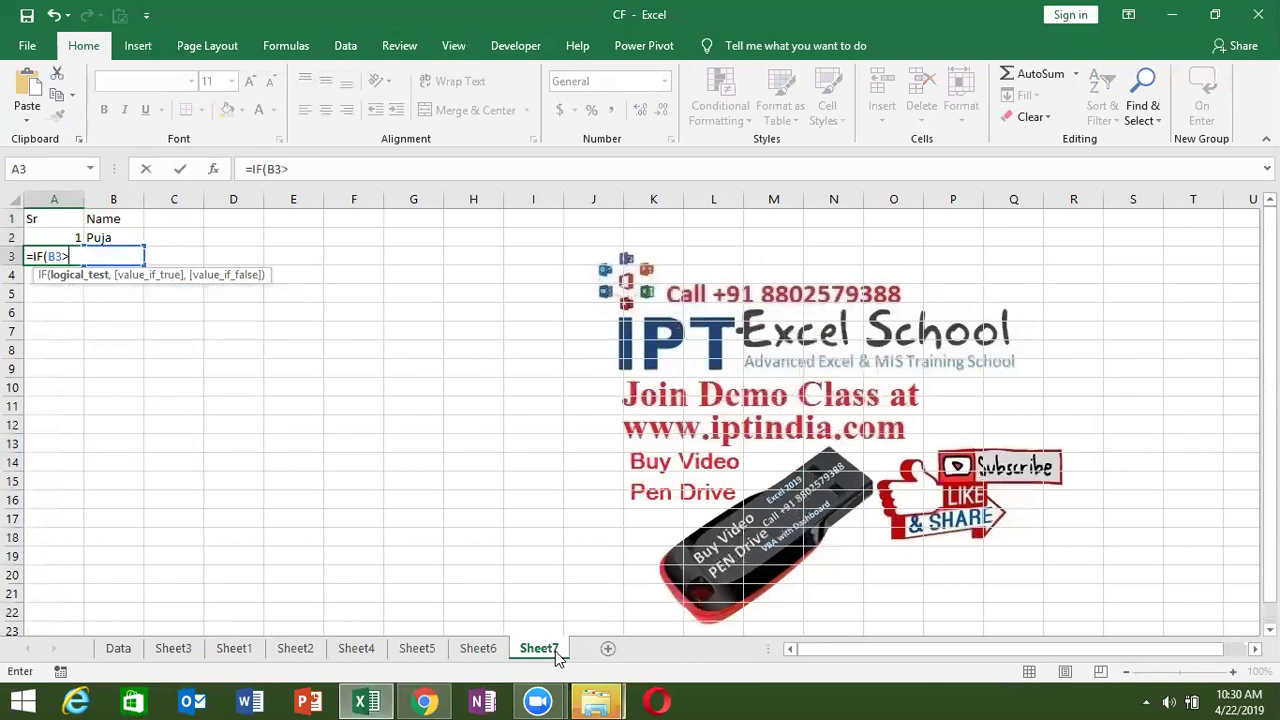
pyautogui.write('0')
pyautogui.write(',')
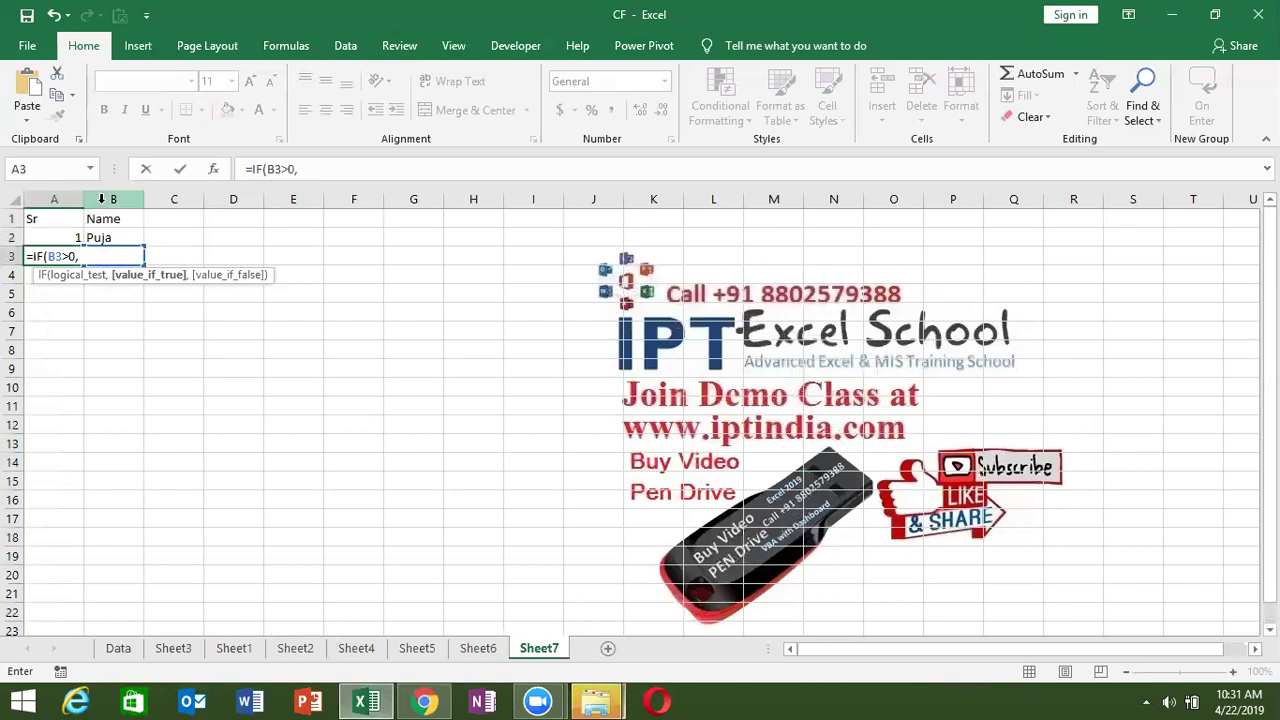
pyautogui.click(71, 234)
pyautogui.write('+1,"")')
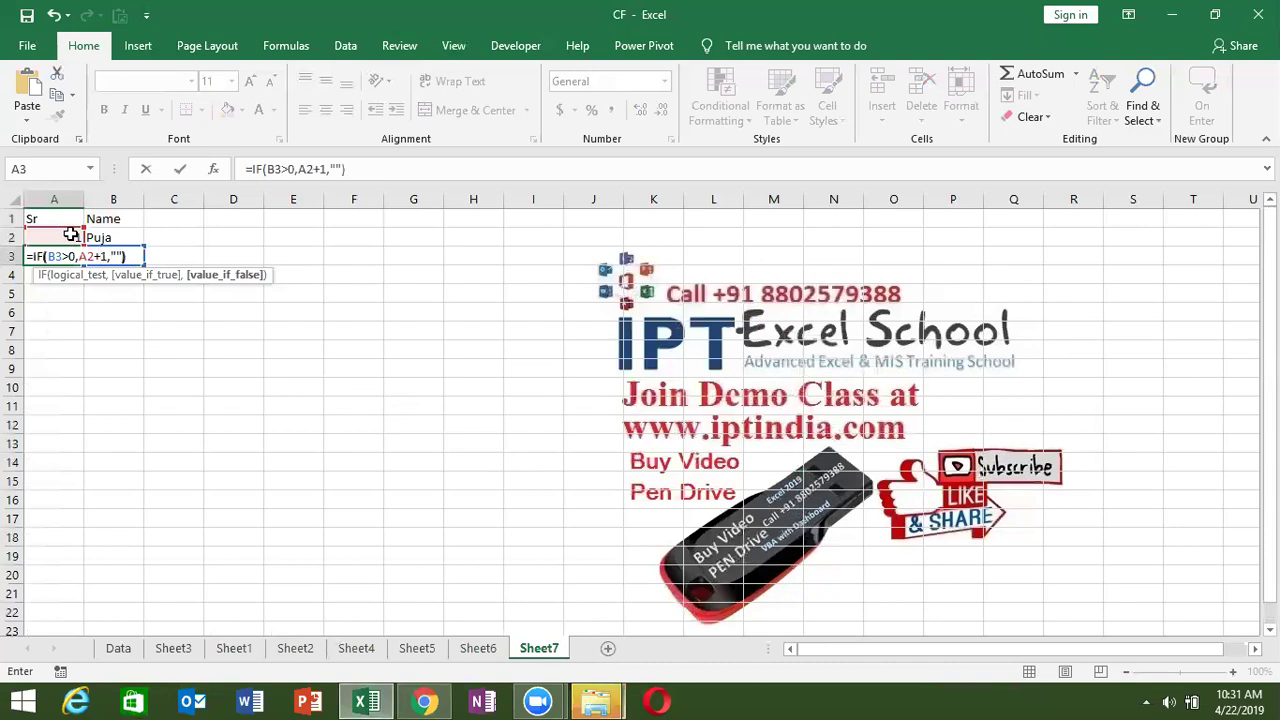
pyautogui.press('Return')
pyautogui.press('Up')
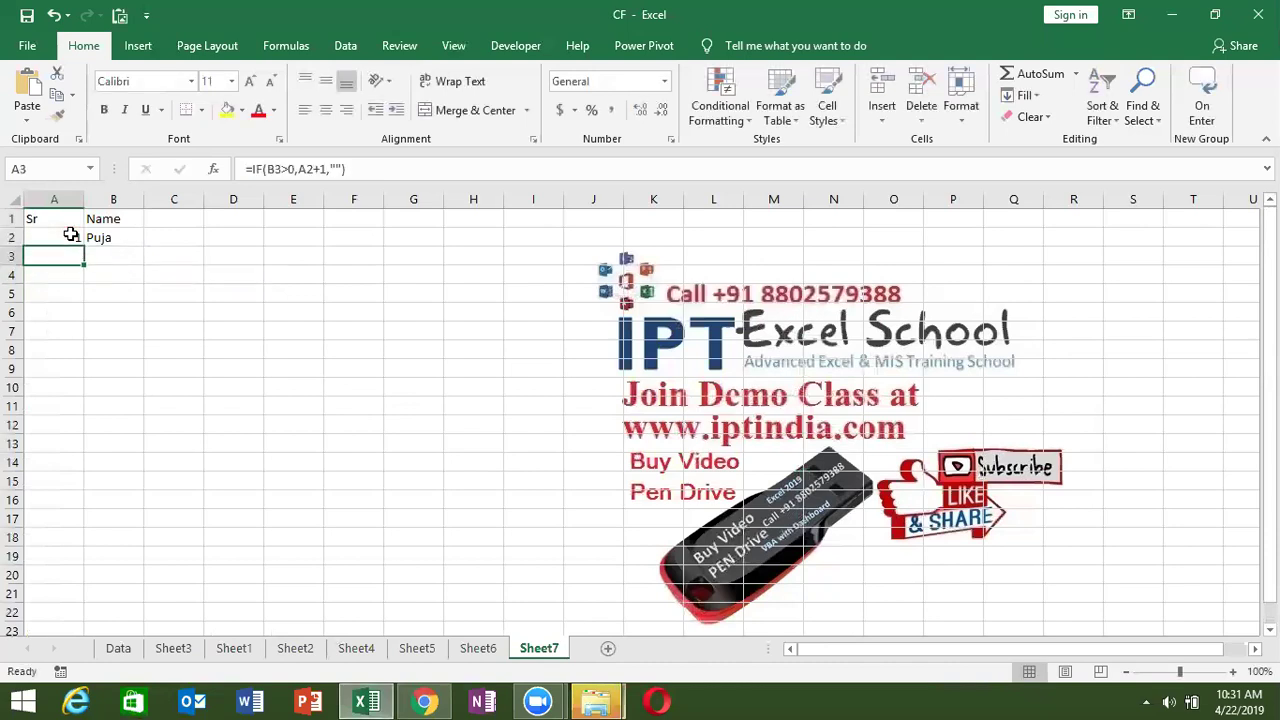
# Step: Copy the A3 serial formula down to row 21 with Ctrl+D
pyautogui.hotkey('shift', 'Down')
pyautogui.hotkey('shift', 'Down')
pyautogui.hotkey('shift', 'Down')
pyautogui.hotkey('shift', 'Down')
pyautogui.hotkey('shift', 'Down')
pyautogui.hotkey('shift', 'Down')
pyautogui.hotkey('ctrl', 'd')
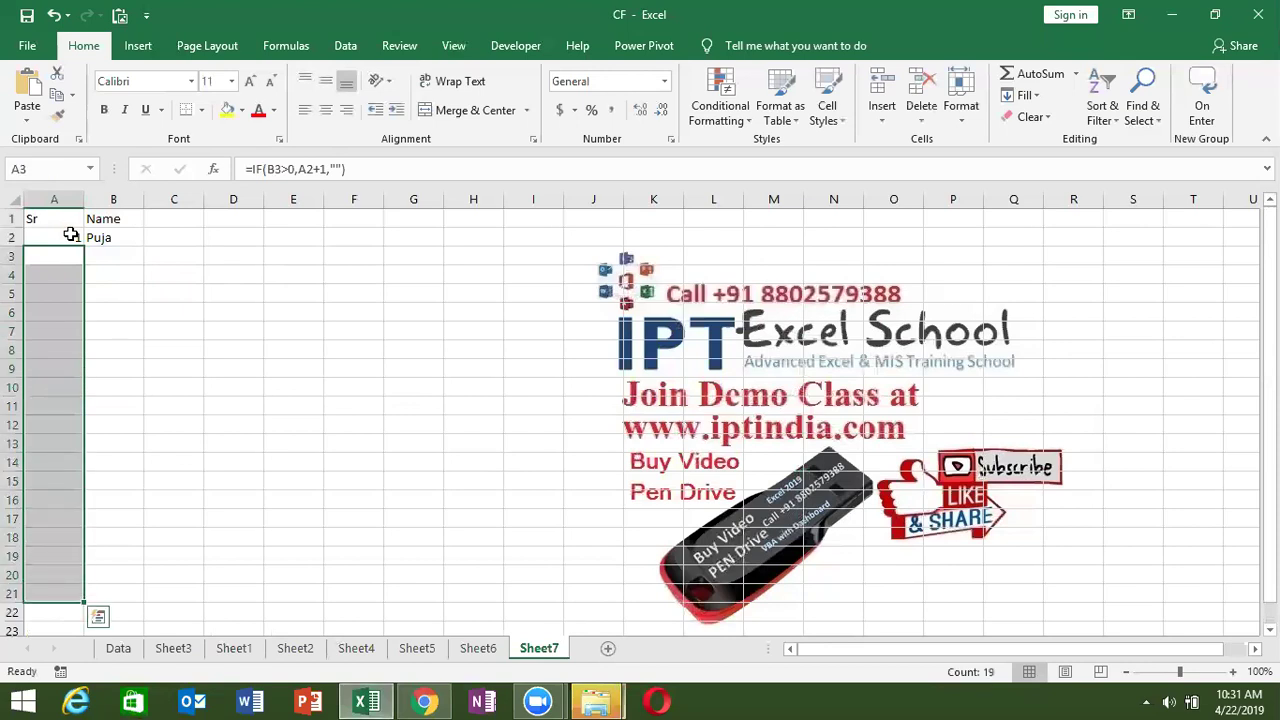
pyautogui.hotkey('ctrl', 'Down')
pyautogui.hotkey('shift', 'Down')
pyautogui.hotkey('shift', 'Down')
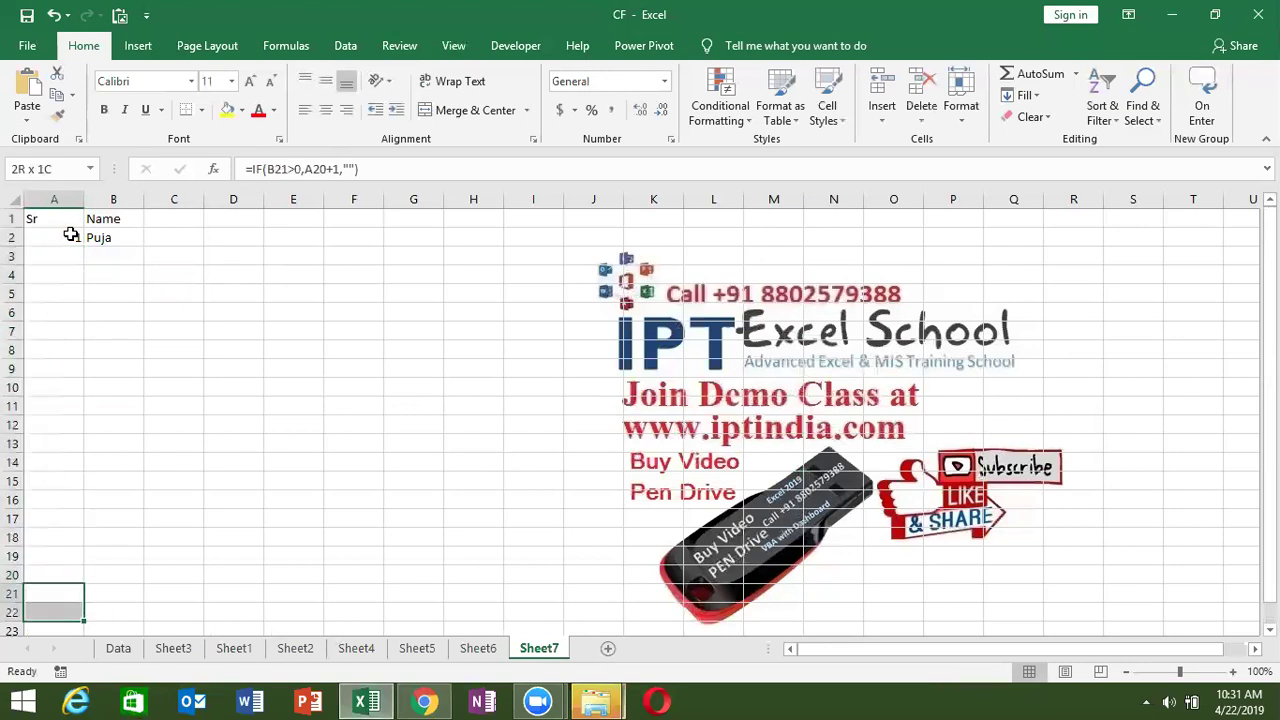
pyautogui.hotkey('shift', 'Down')
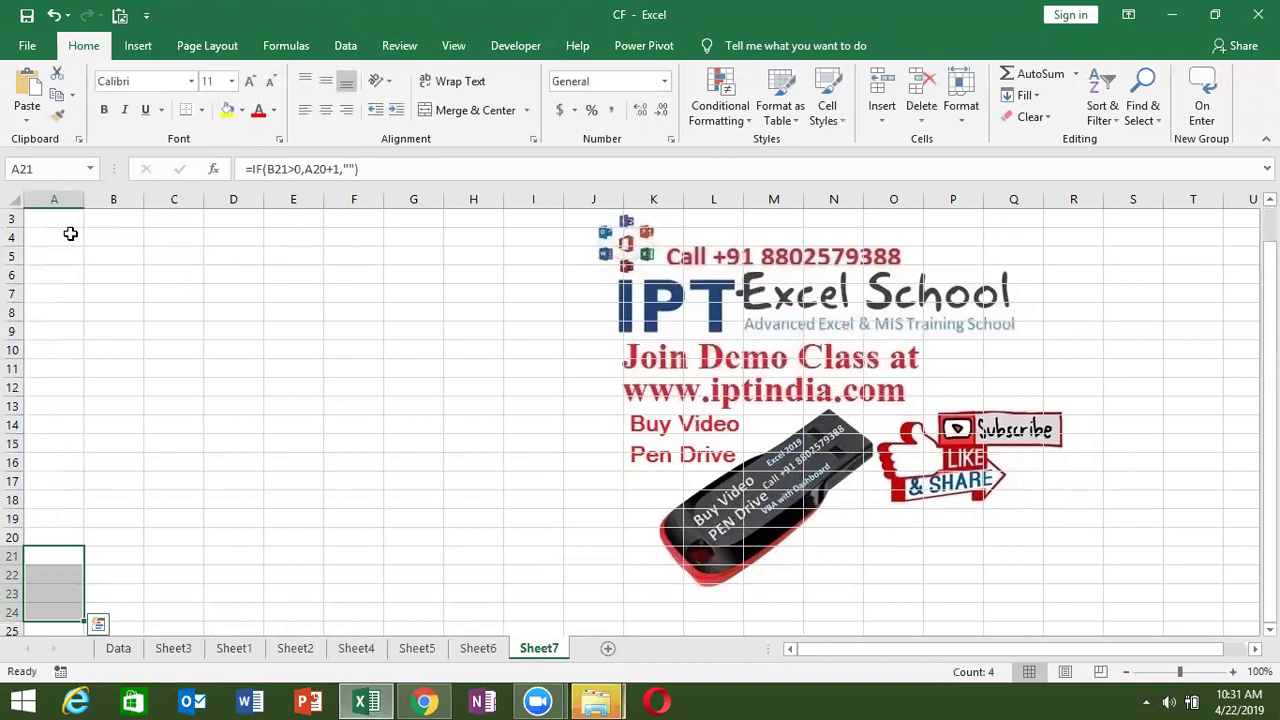
pyautogui.press('Up')
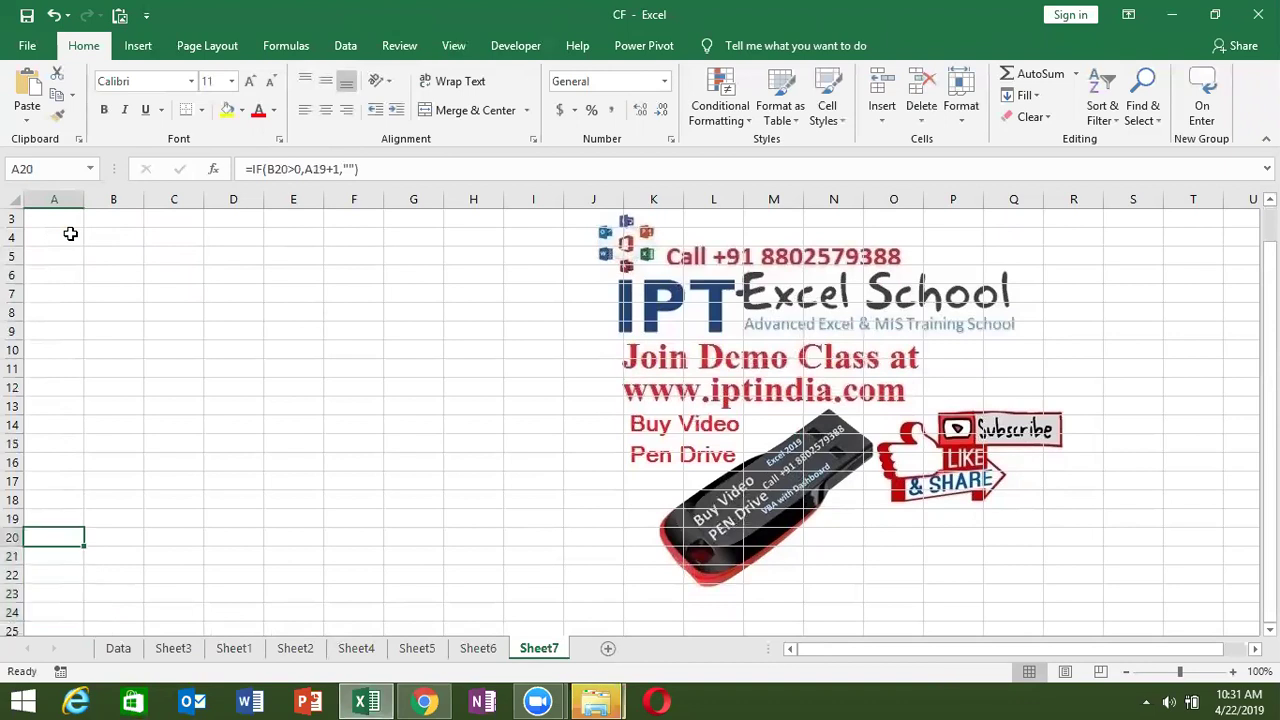
pyautogui.hotkey('ctrl', 'Home')
# Step: Type three more names in B3, B4 and B6, leaving B5 blank
pyautogui.press('Right')
pyautogui.press('Down')
pyautogui.press('Down')
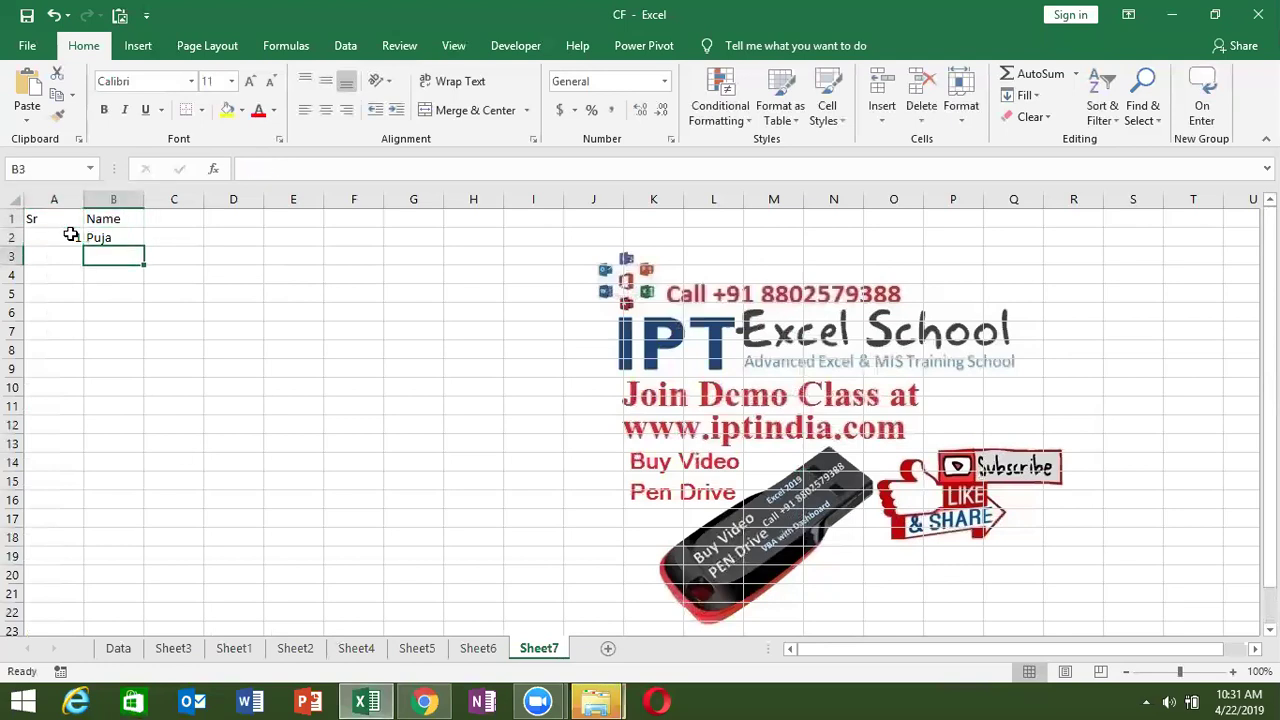
pyautogui.write('Om')
pyautogui.press('Return')
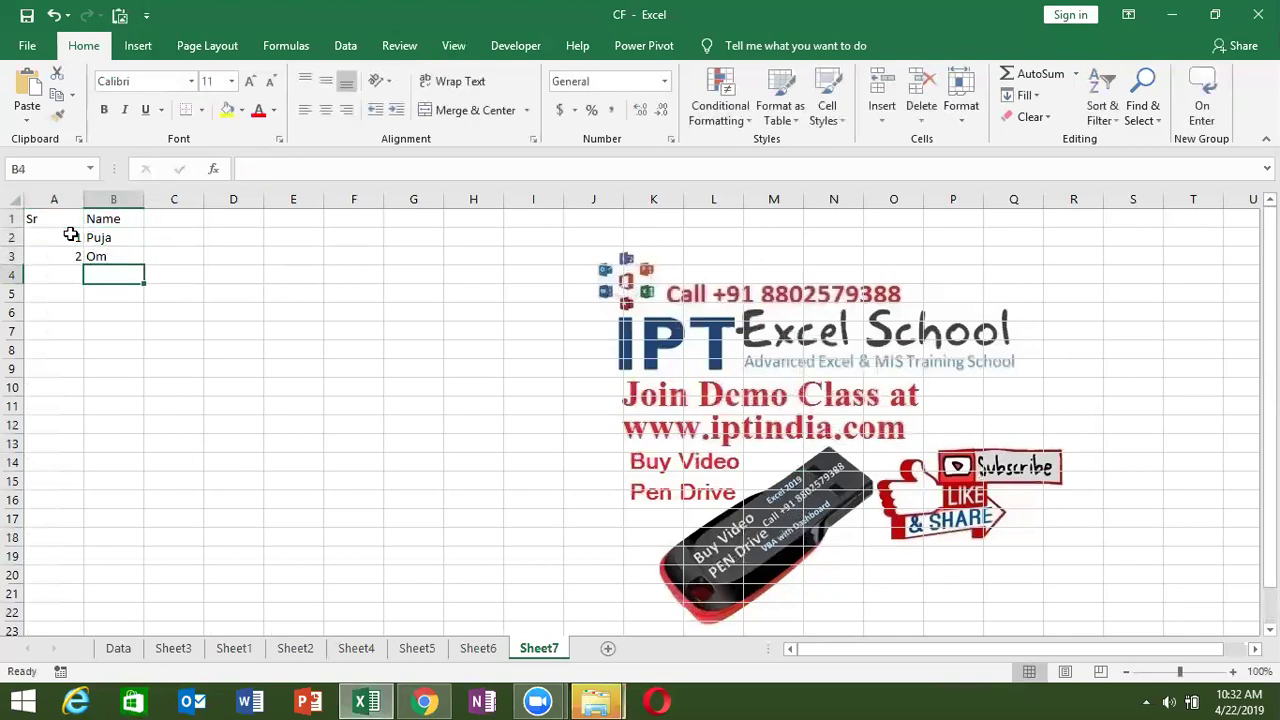
pyautogui.write('Uda')
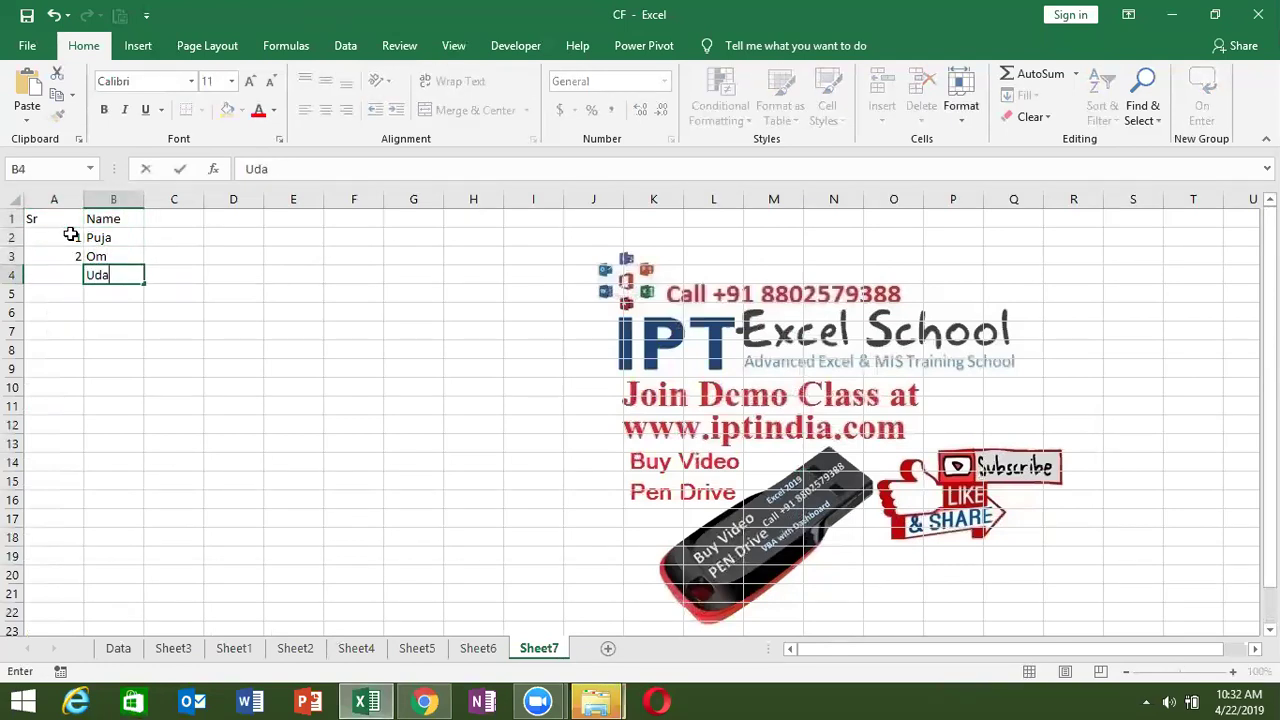
pyautogui.write('y')
pyautogui.press('BackSpace')
pyautogui.write('y')
pyautogui.press('Return')
pyautogui.press('Return')
pyautogui.write('Om')
pyautogui.press('Return')
pyautogui.press('Up')
pyautogui.press('Left')
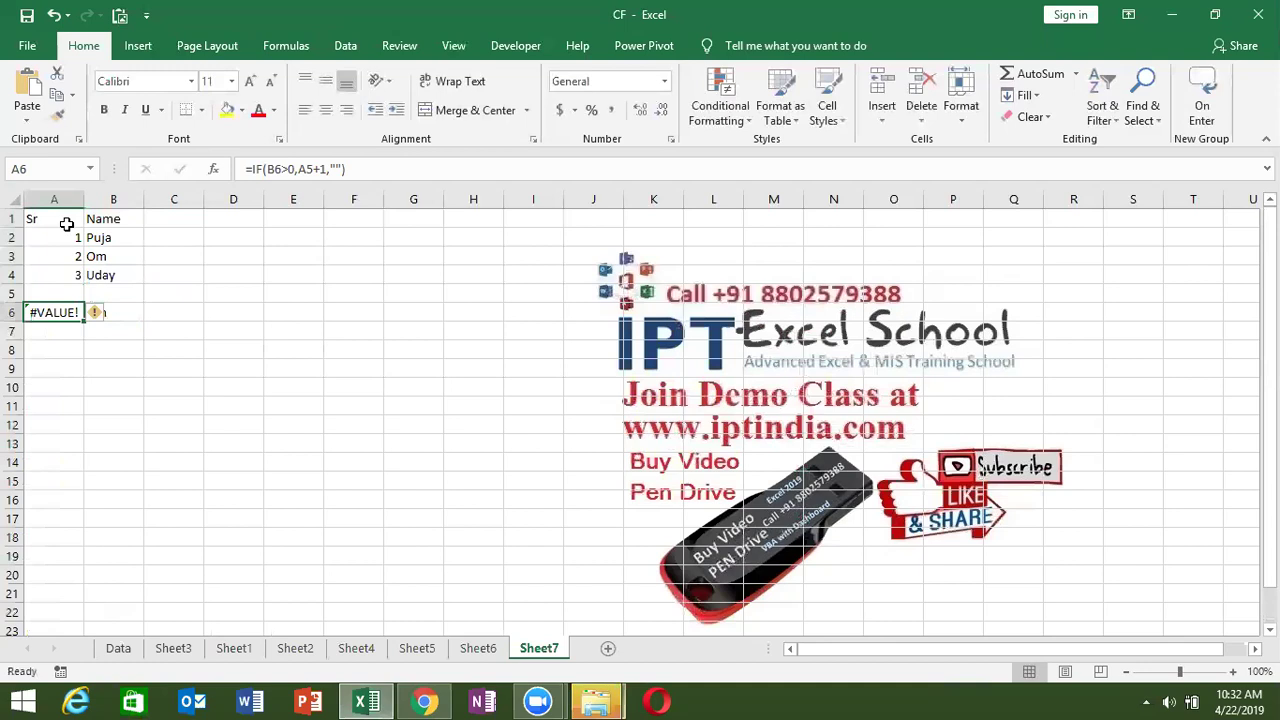
# Step: Inspect A6's #VALUE! formula without changing it, then start =IF( in C2
pyautogui.doubleClick(62, 312)
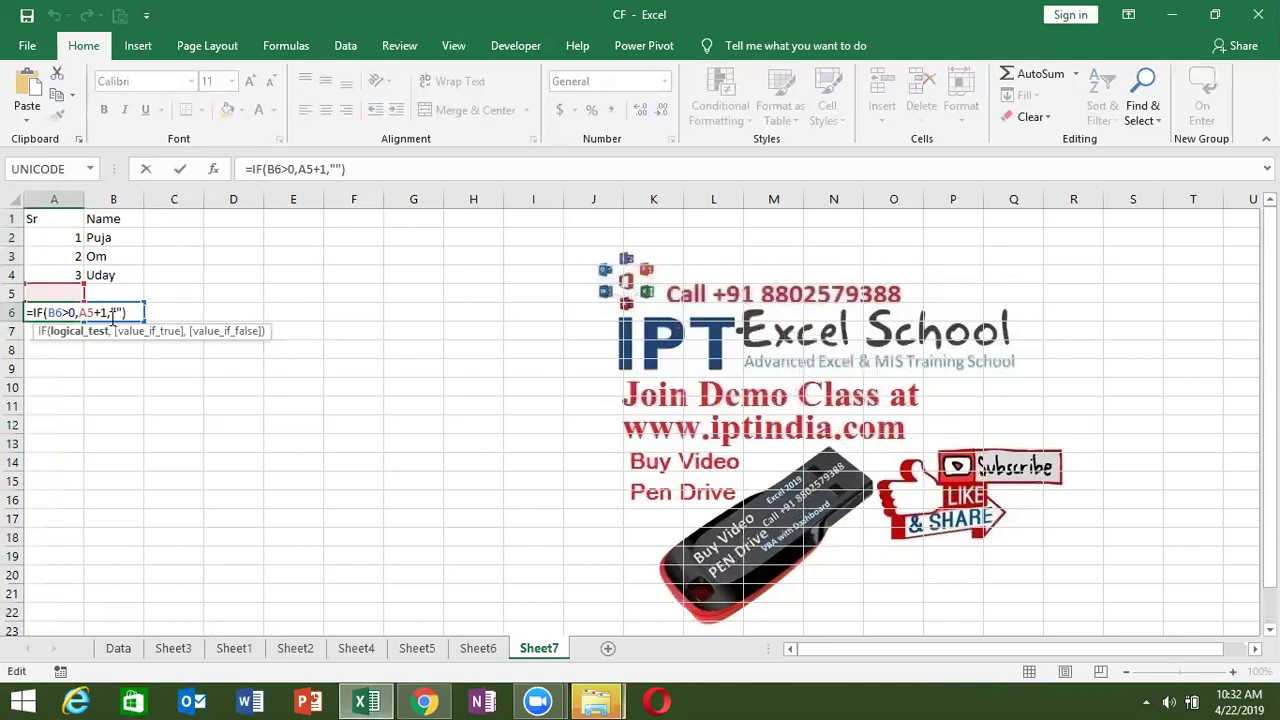
pyautogui.press('Return')
pyautogui.press('Up')
pyautogui.press('Up')
pyautogui.press('Up')
pyautogui.press('Up')
pyautogui.press('Up')
pyautogui.press('Right')
pyautogui.press('Right')
pyautogui.press('Down')
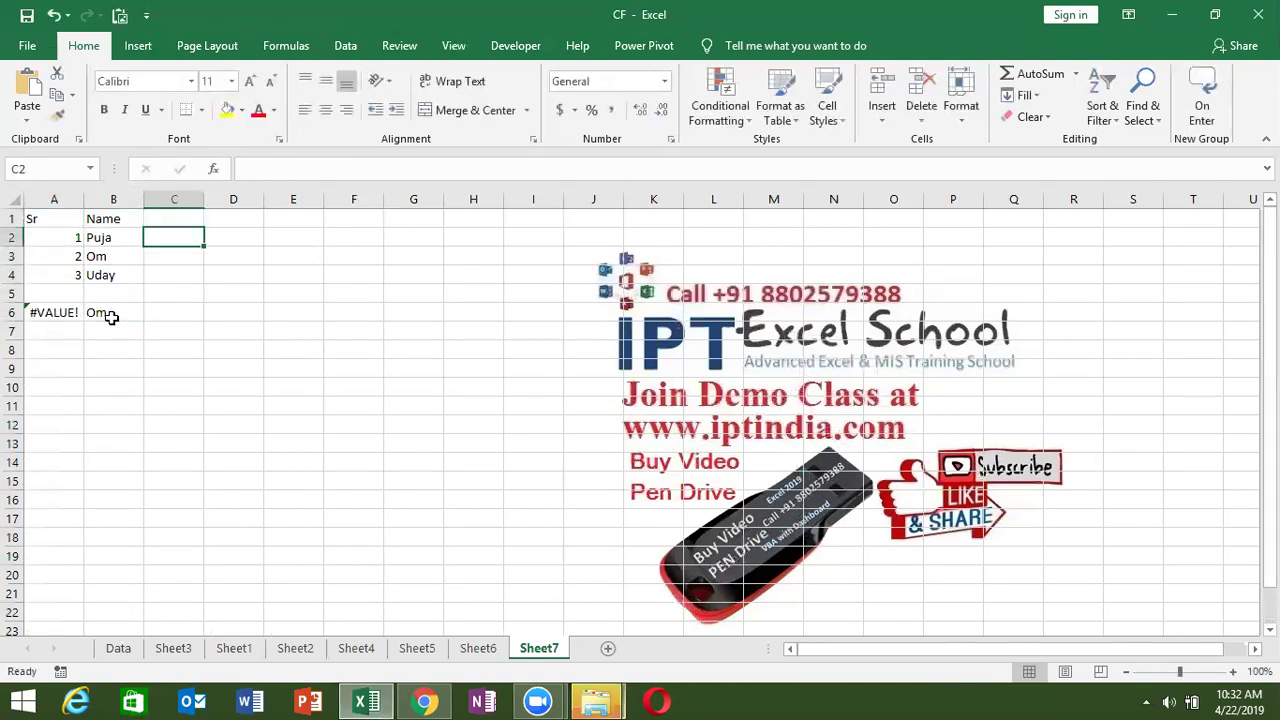
pyautogui.write('=IF(')
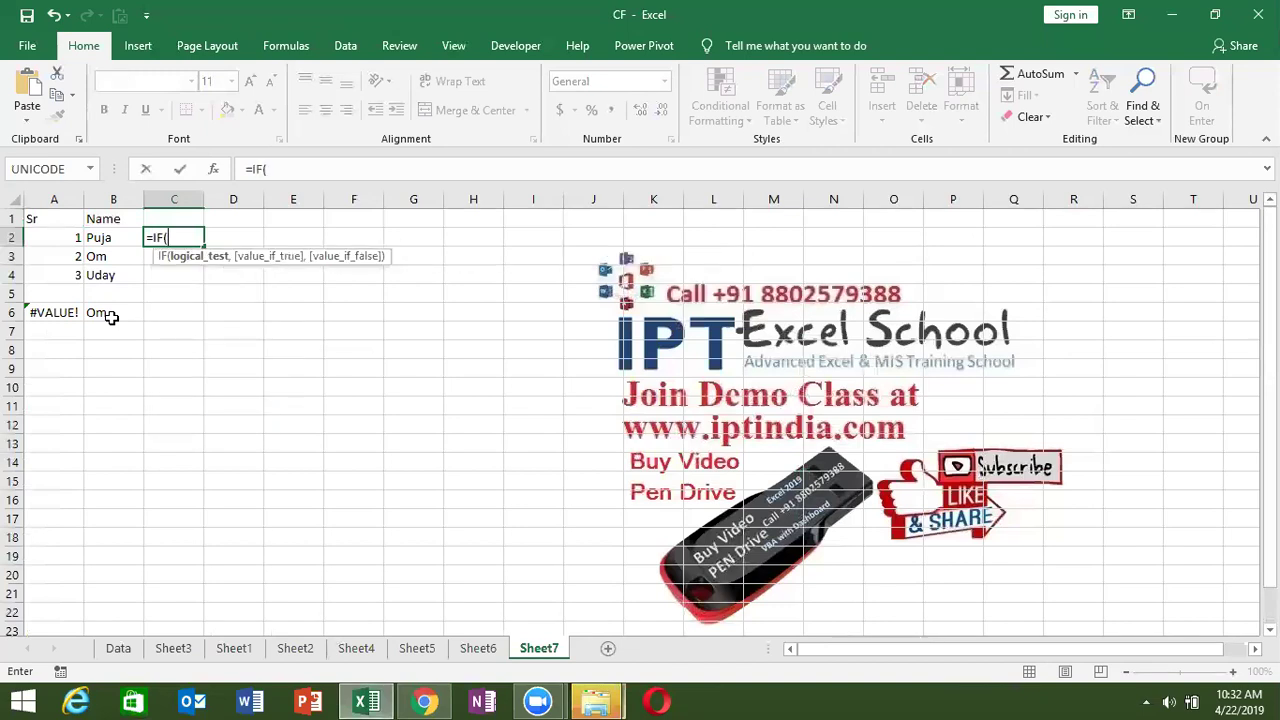
# Step: Enter =IF(B2>0,MAX(C1:C1)+1,"") in C2
pyautogui.click(93, 237)
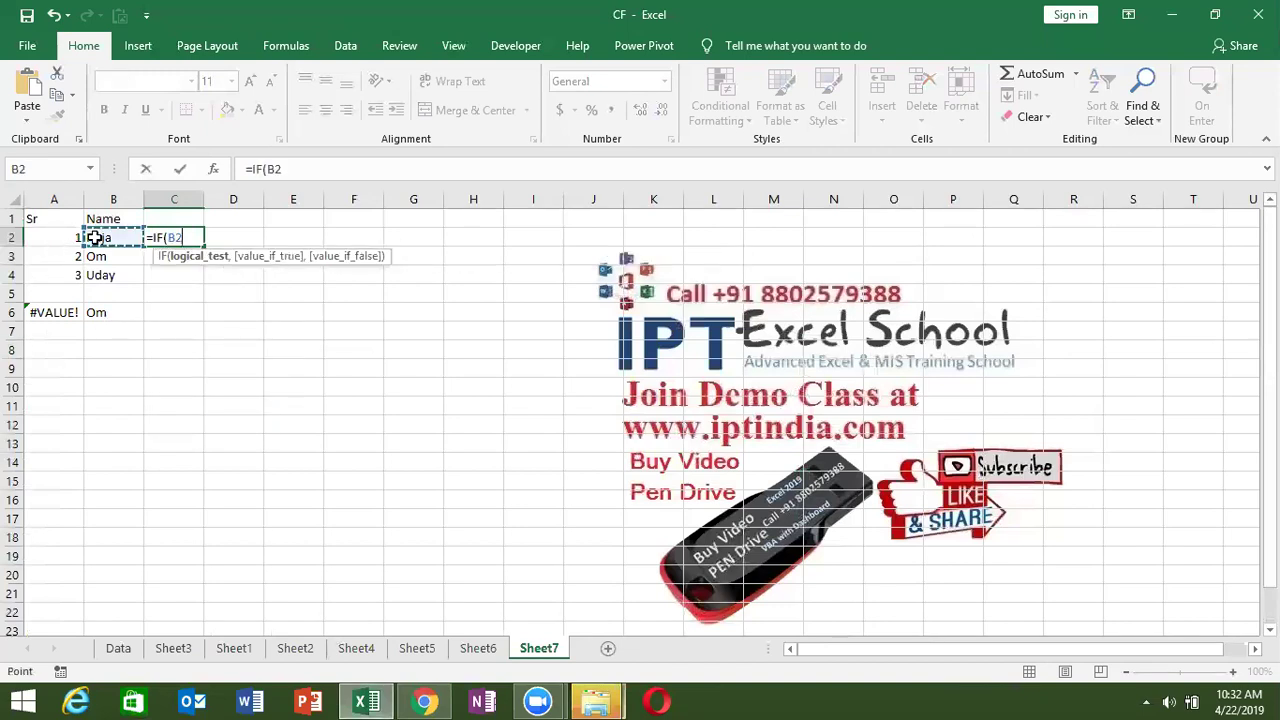
pyautogui.write('>')
pyautogui.press('Right')
pyautogui.press('BackSpace')
pyautogui.press('BackSpace')
pyautogui.write('0,')
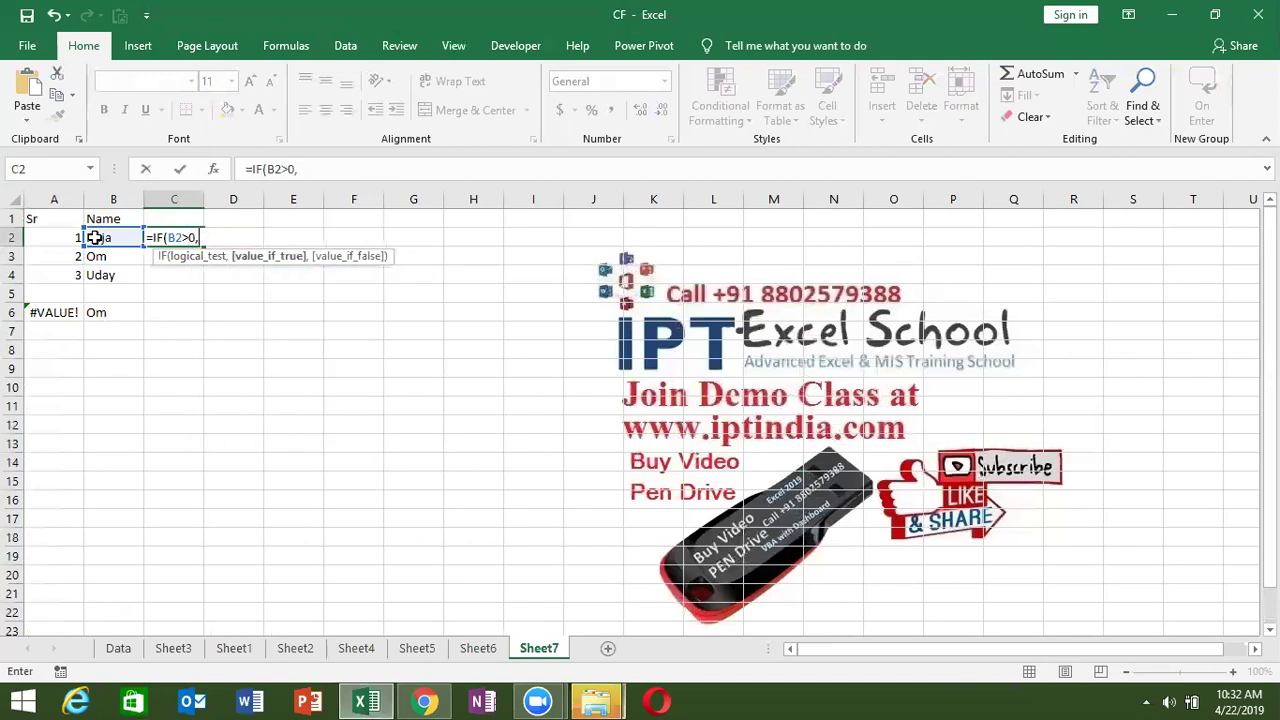
pyautogui.write('ma')
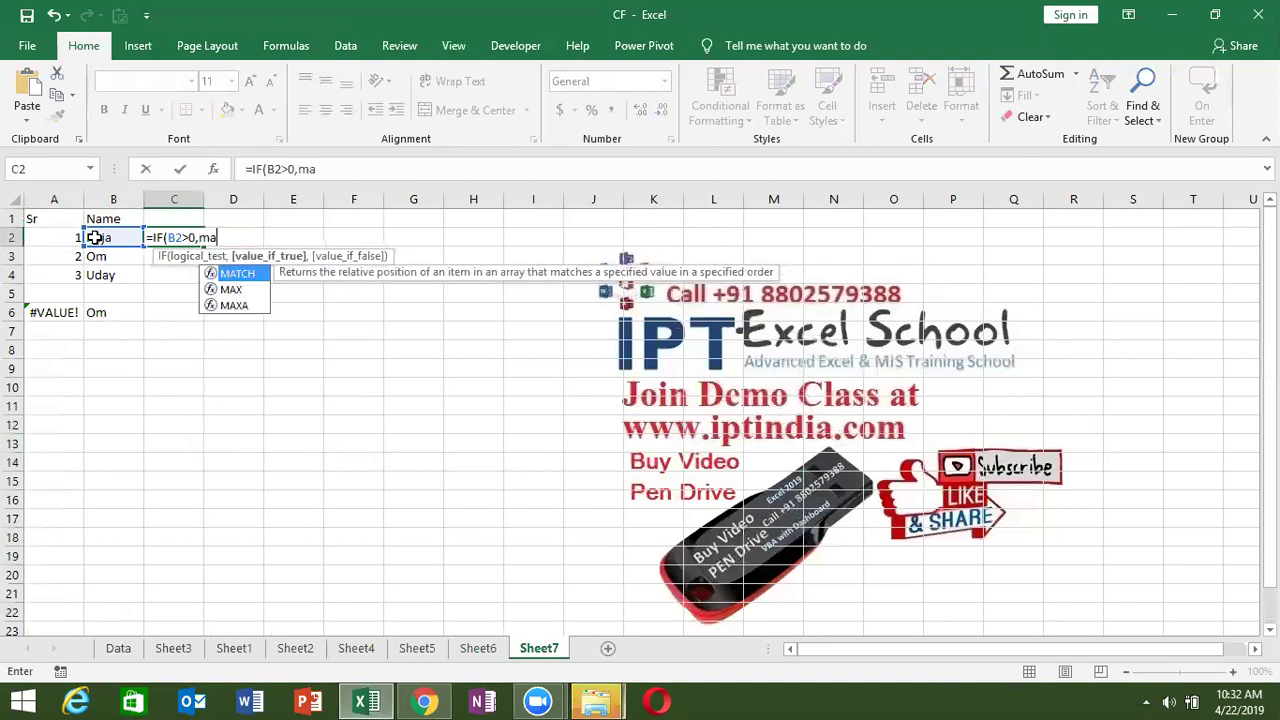
pyautogui.press('Down')
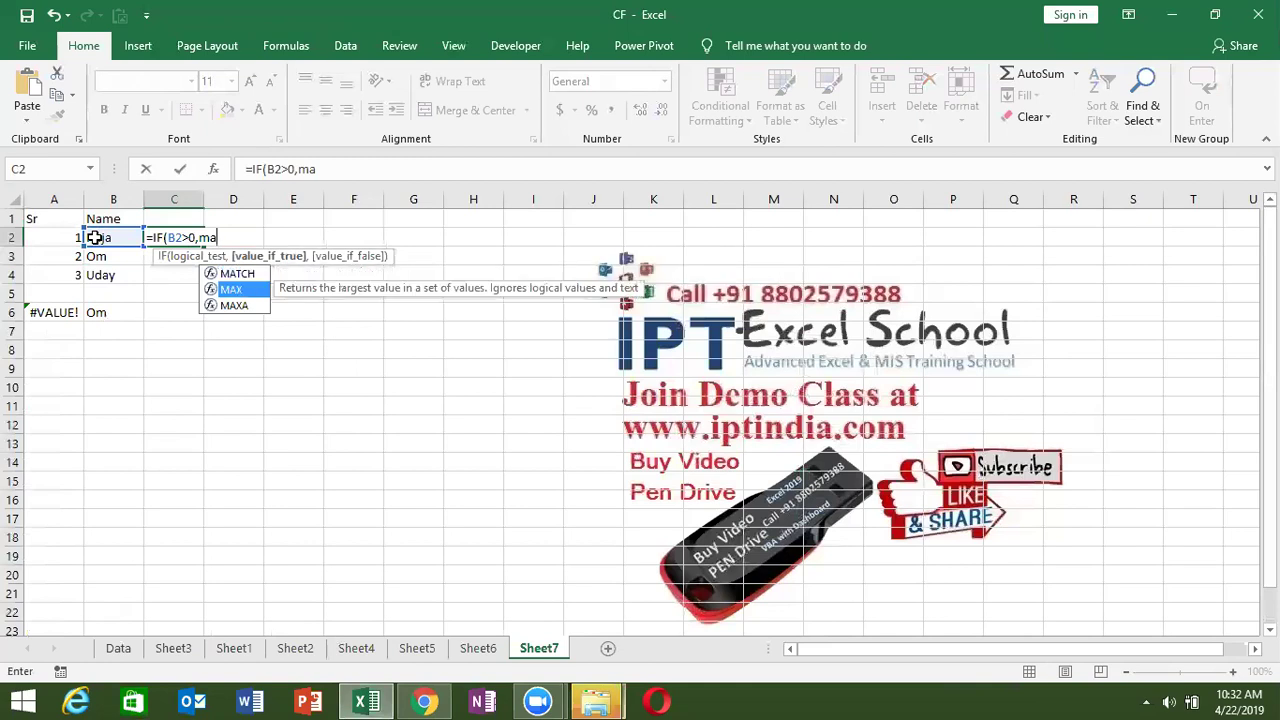
pyautogui.press('Tab')
pyautogui.press('Up')
pyautogui.press('F8')
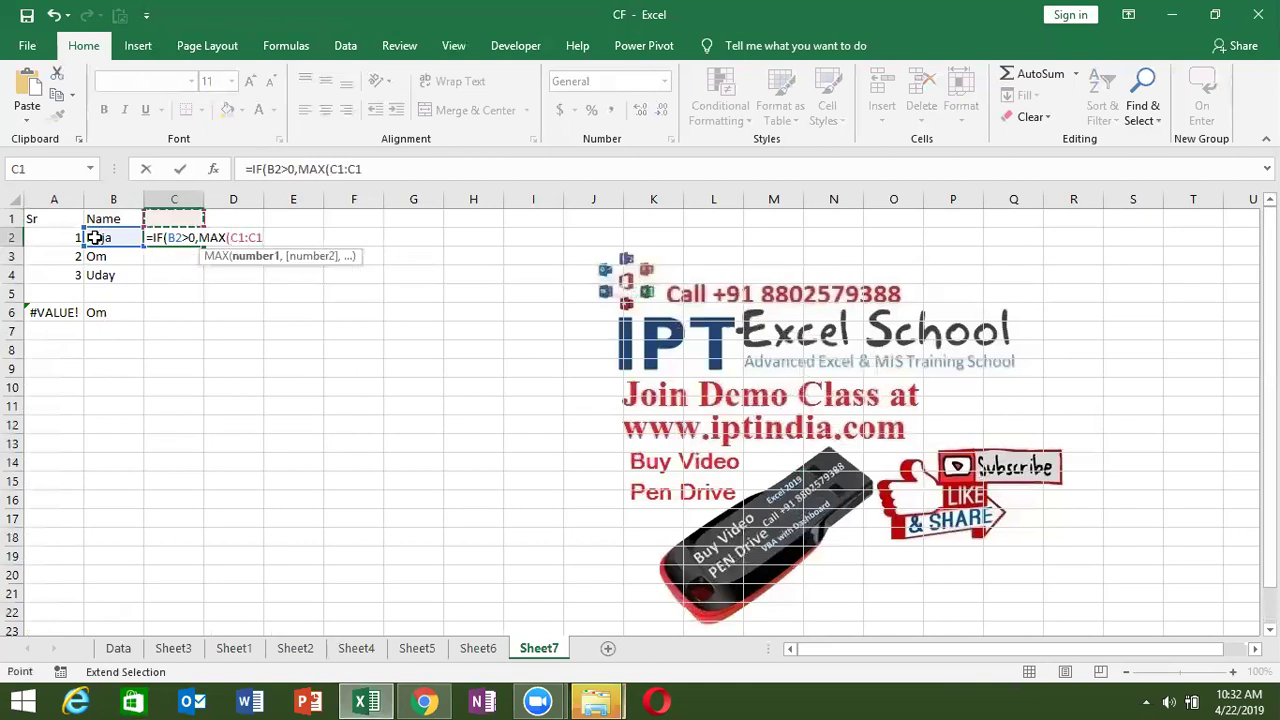
pyautogui.write(')+1,""')
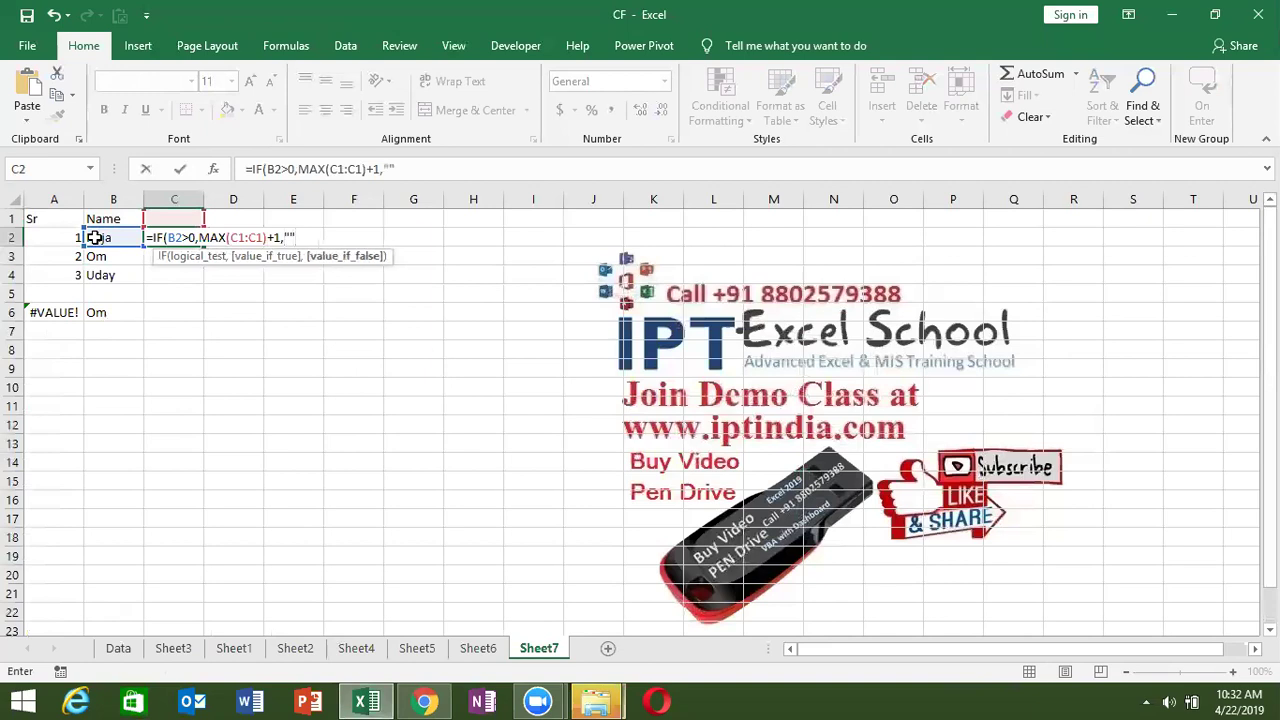
pyautogui.write(')')
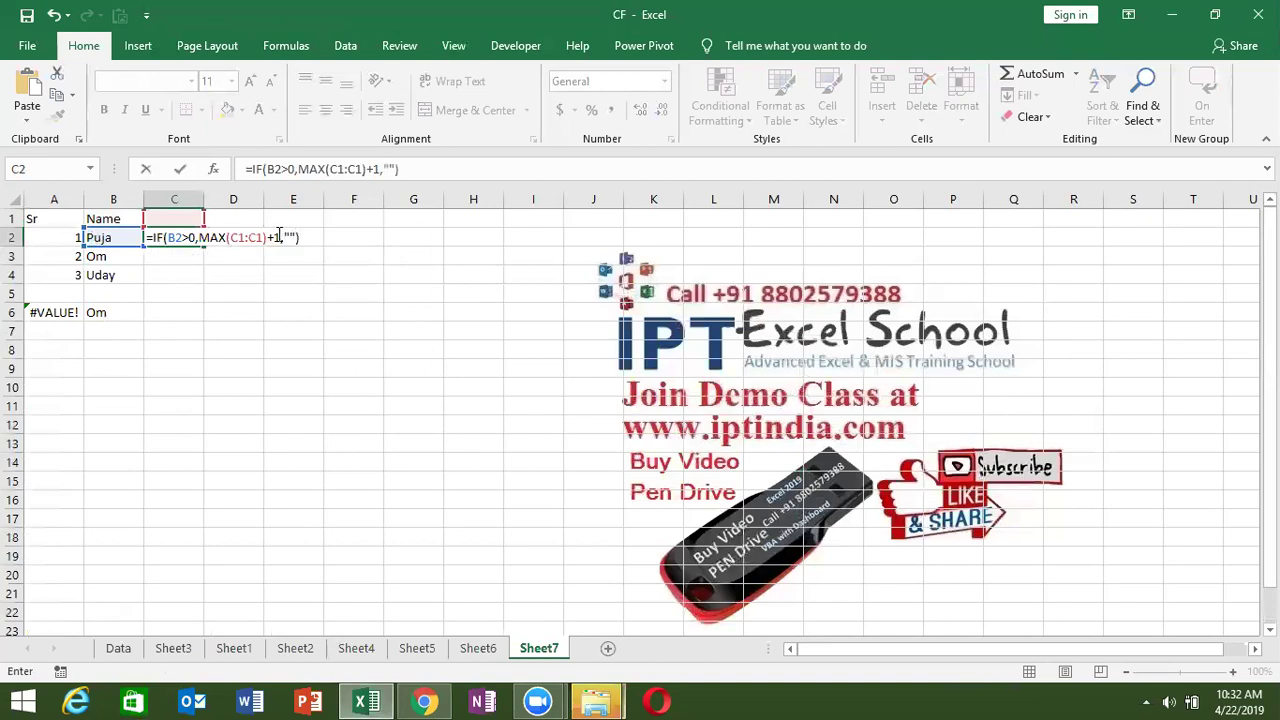
pyautogui.hotkey('ctrl', 'Return')
# Step: Lock the MAX range start as $C$1 in the C2 formula
pyautogui.doubleClick(196, 240)
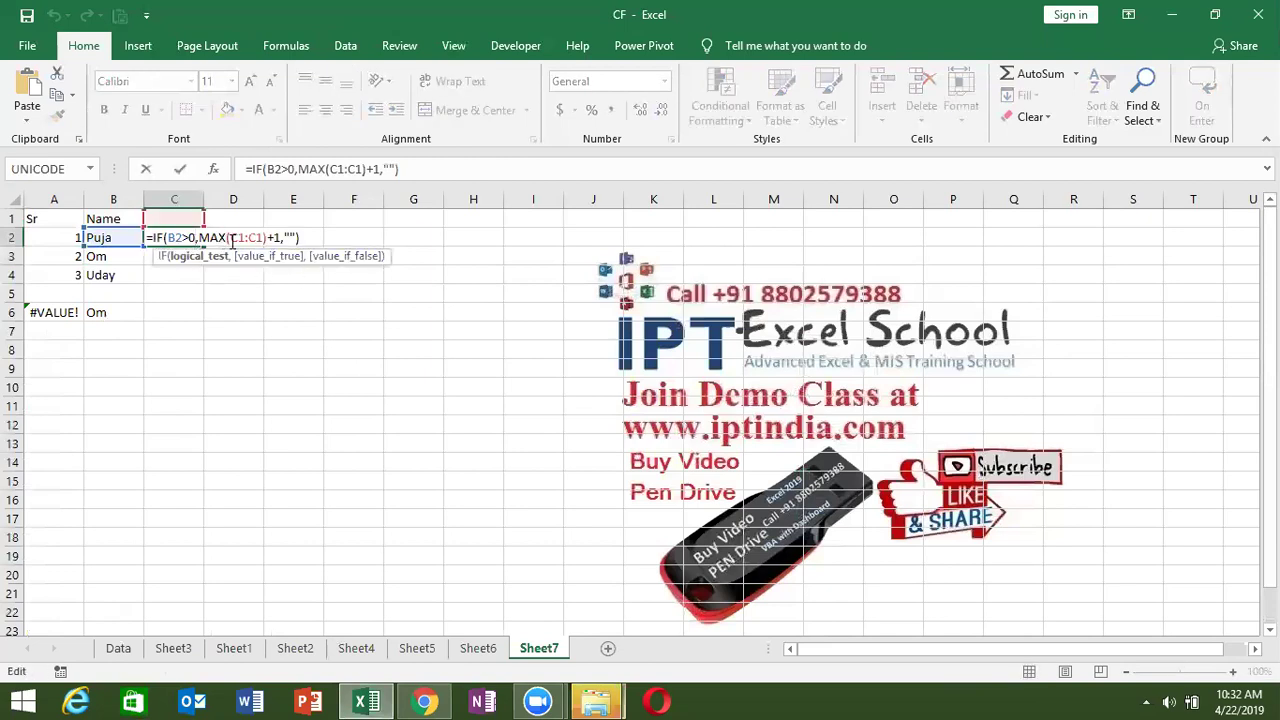
pyautogui.click(236, 238)
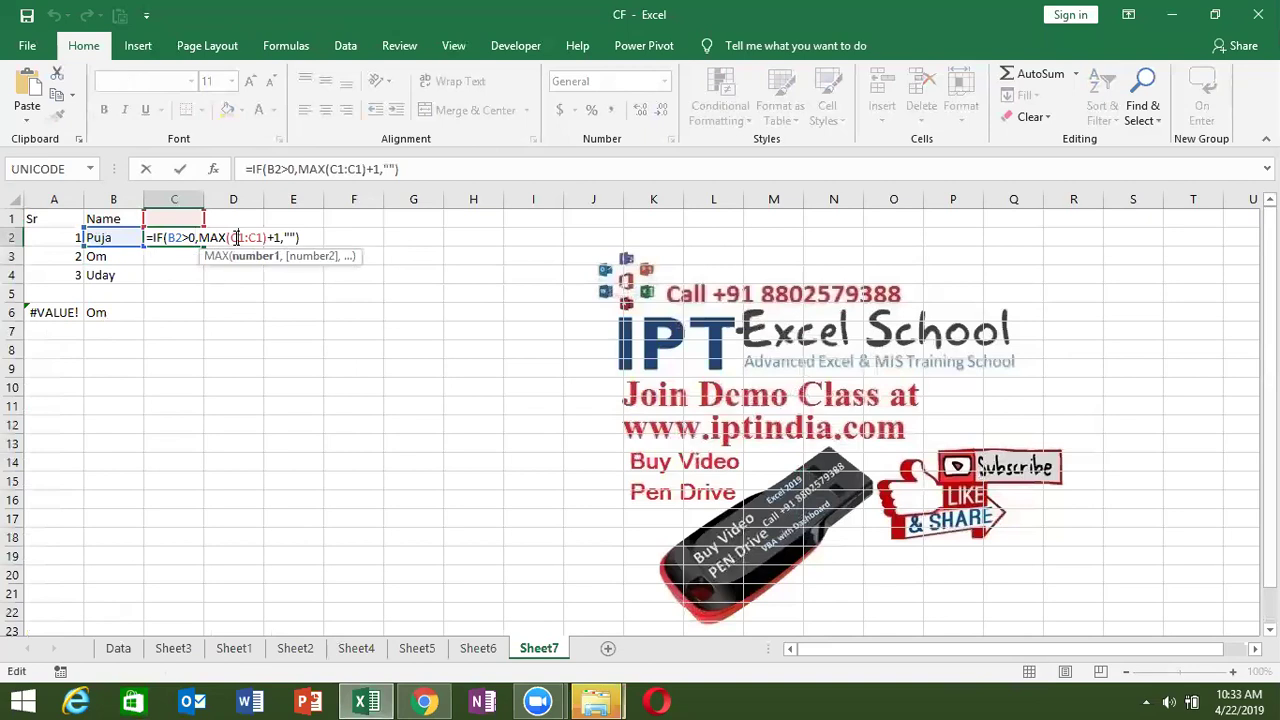
pyautogui.press('F4')
pyautogui.hotkey('ctrl', 'Return')
# Step: Fill the C2 formula down to C12, numbering names 1–4 and skipping the blank row
pyautogui.hotkey('shift', 'Down')
pyautogui.press('Up')
pyautogui.press('Down')
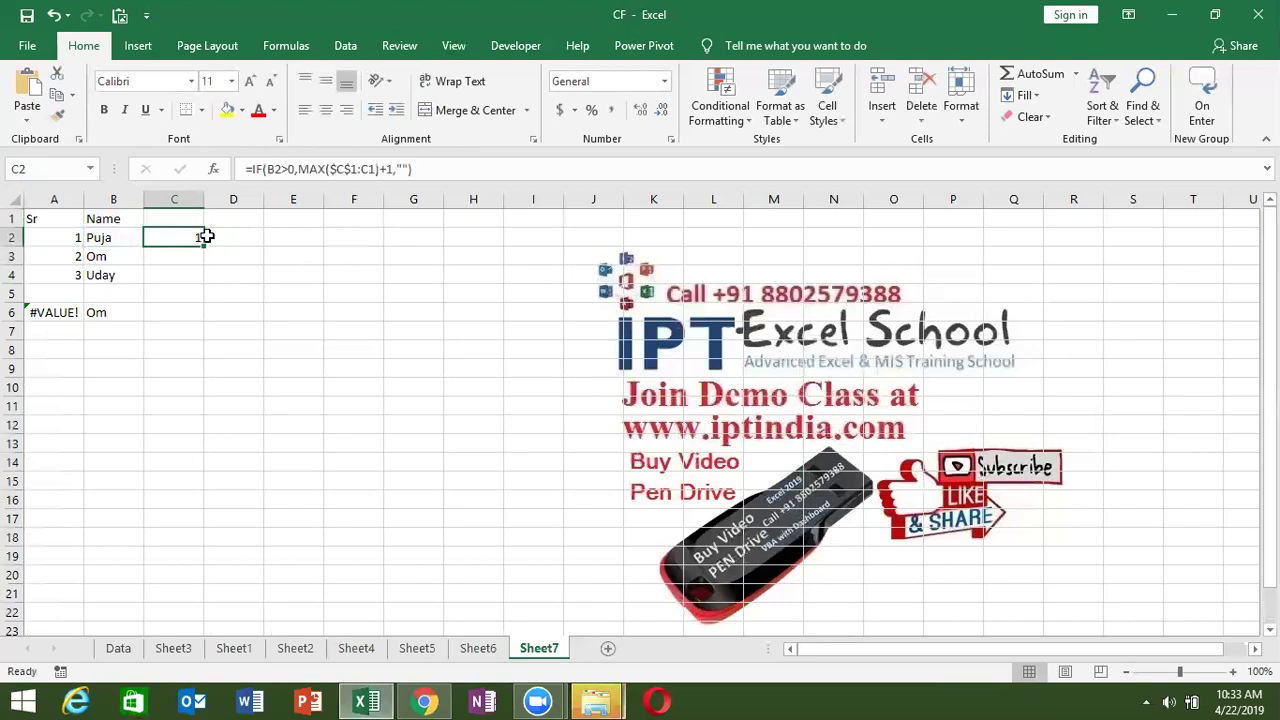
pyautogui.moveTo(204, 245); pyautogui.dragTo(204, 430)
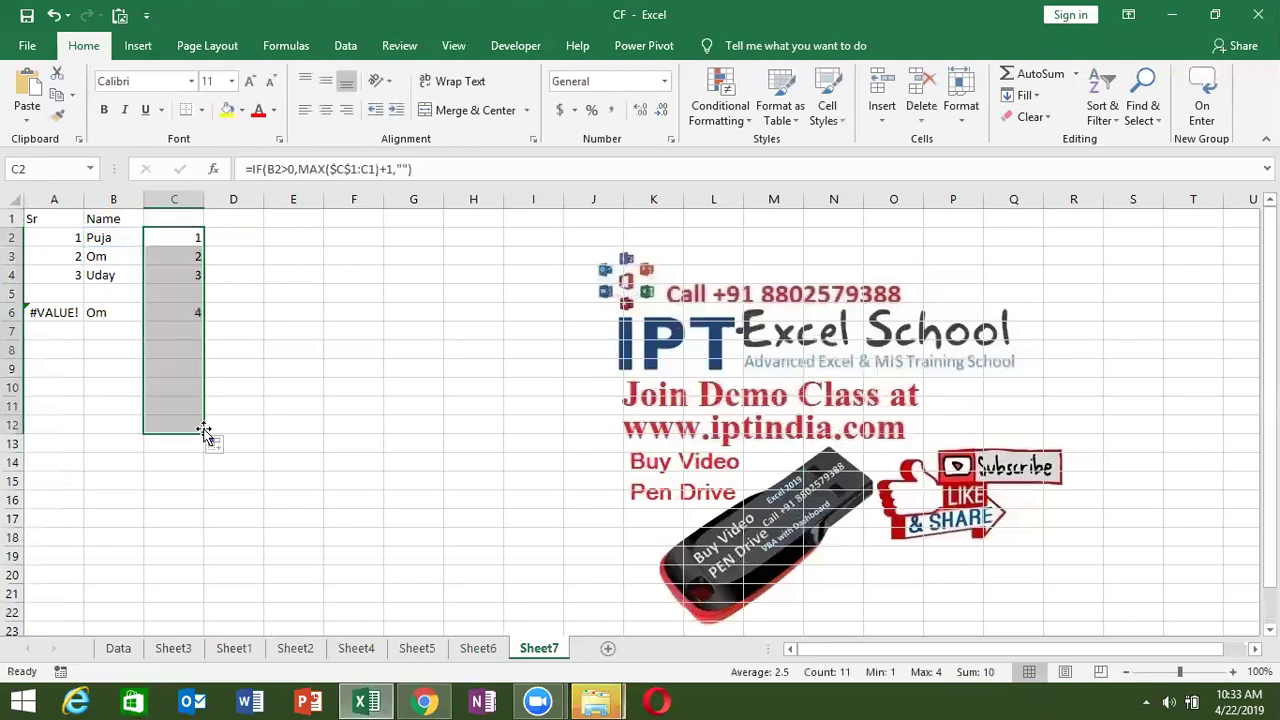
pyautogui.click(110, 333)
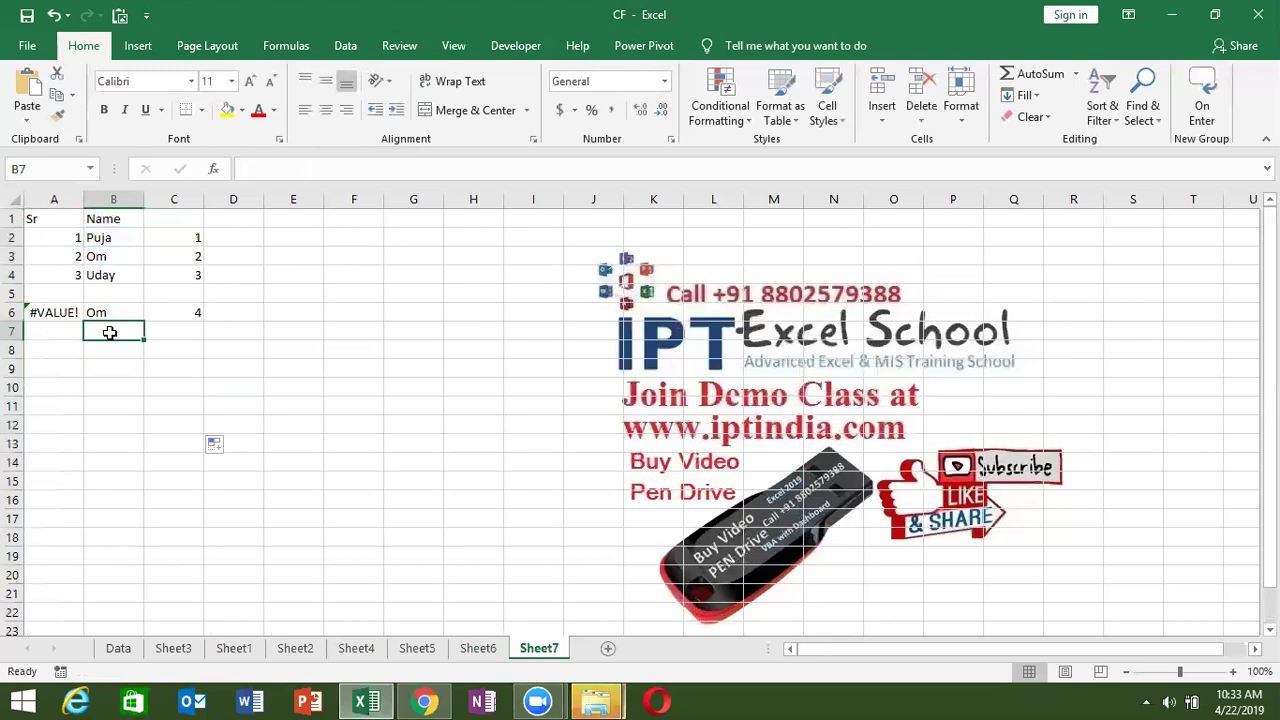
pyautogui.click(393, 264)
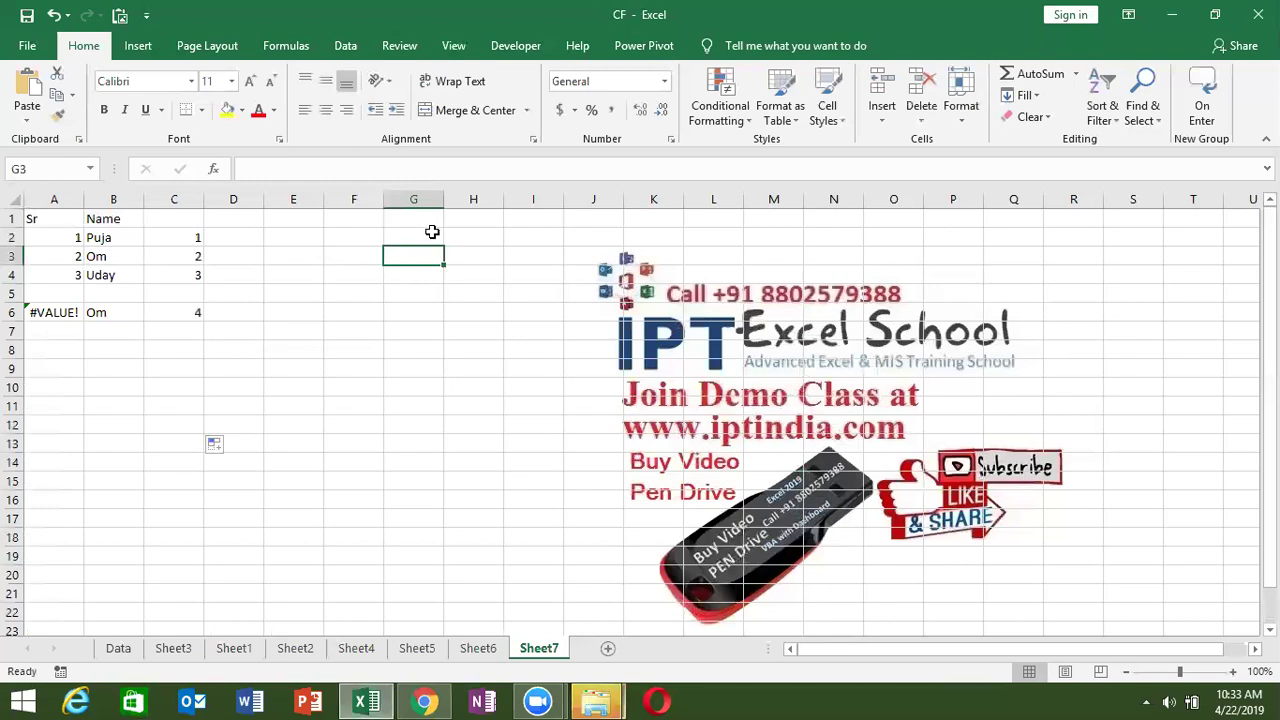
pyautogui.click(469, 237)
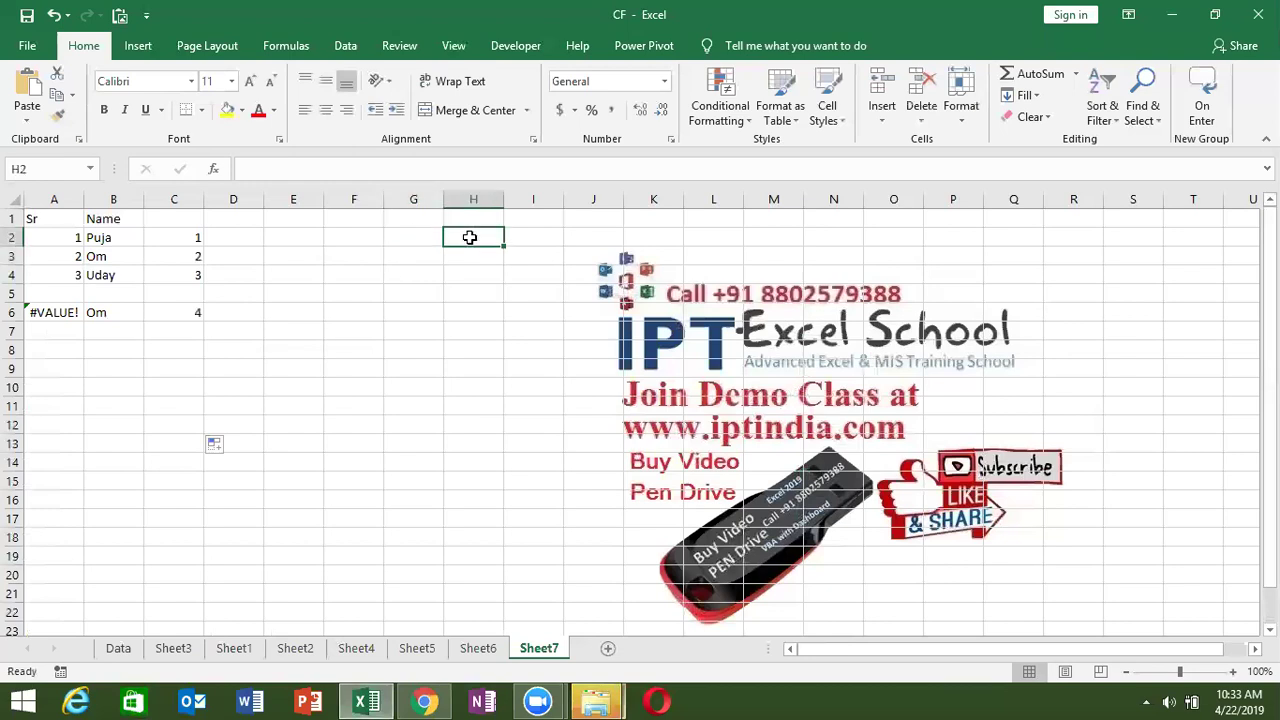
# Step: Enter the Max label in G2 with the limit 10 in H2
pyautogui.press('Left')
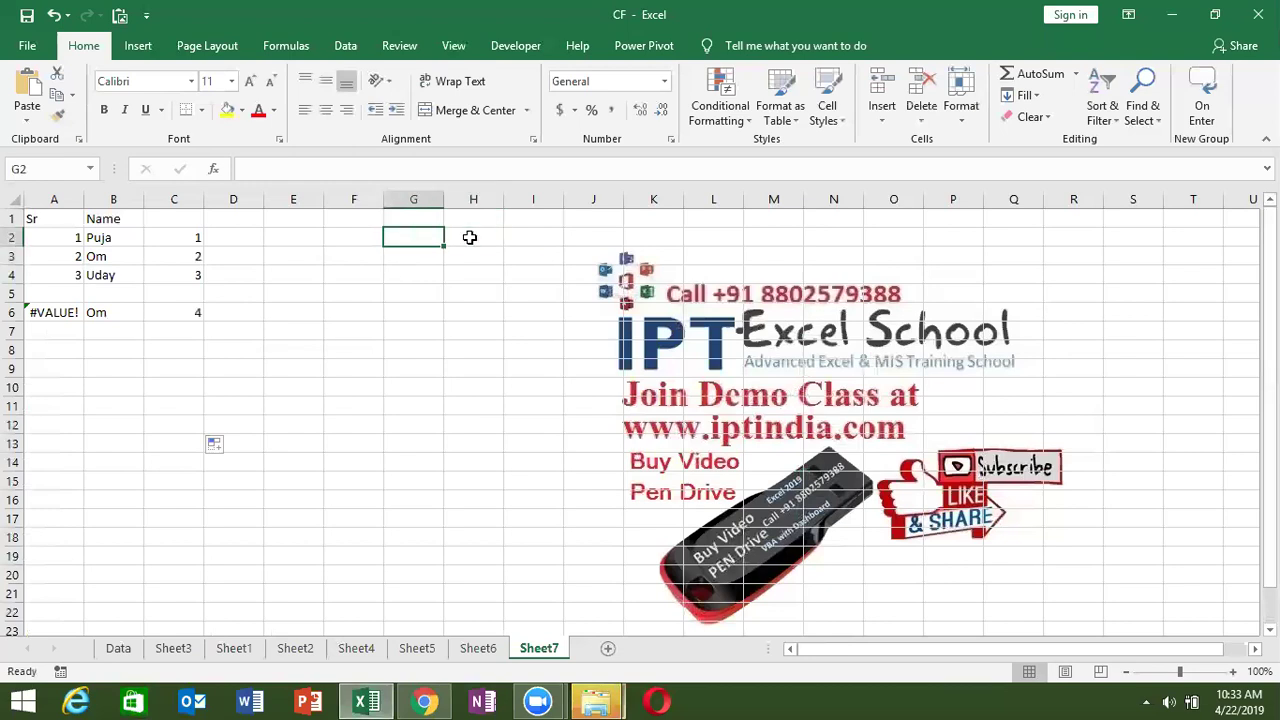
pyautogui.write('Max')
pyautogui.click(469, 237)
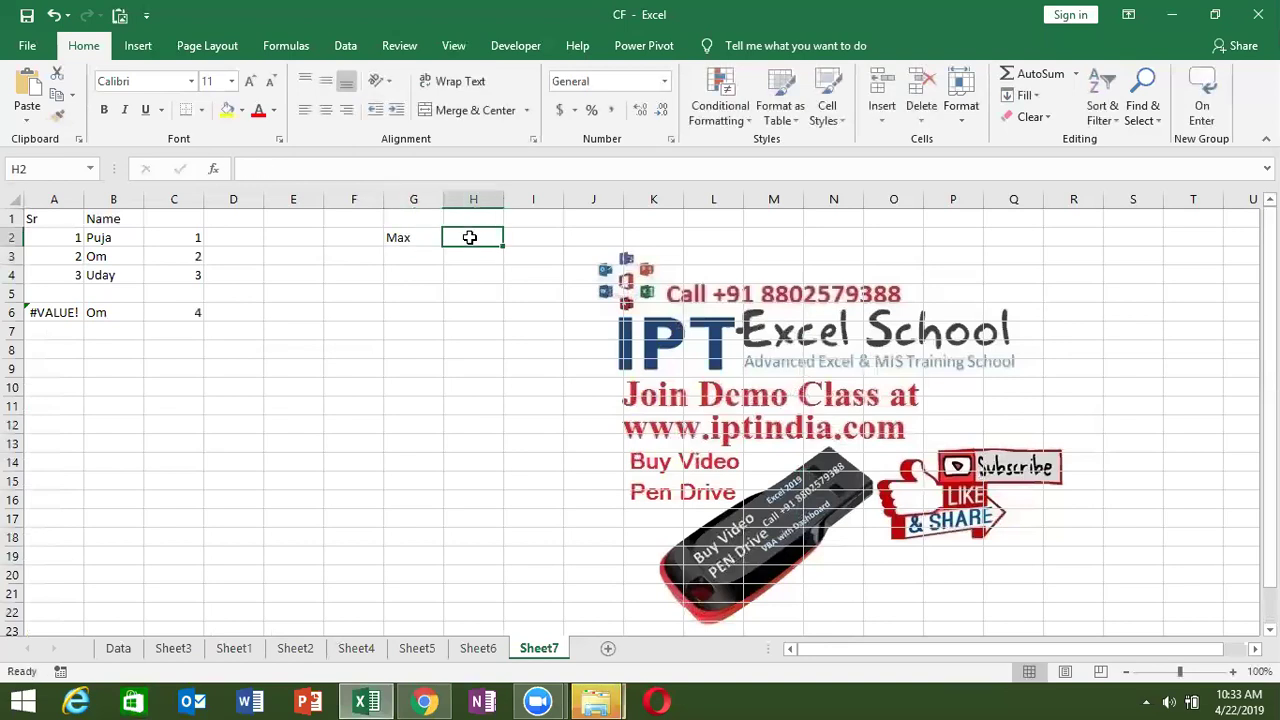
pyautogui.write('10')
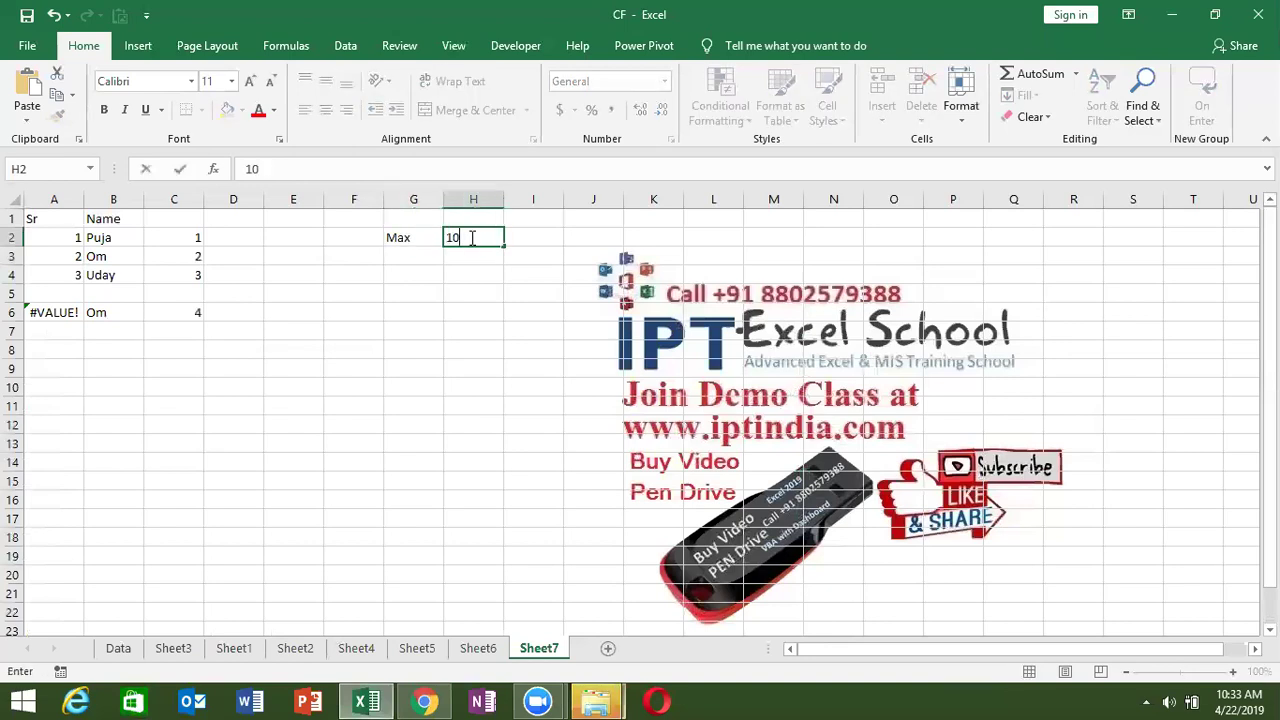
pyautogui.press('Right')
pyautogui.press('Right')
pyautogui.press('Right')
# Step: Add the Sr header in G5 and the starting serial 1 in G6
pyautogui.press('Down')
pyautogui.press('Down')
pyautogui.press('Down')
pyautogui.press('Left')
pyautogui.press('Left')
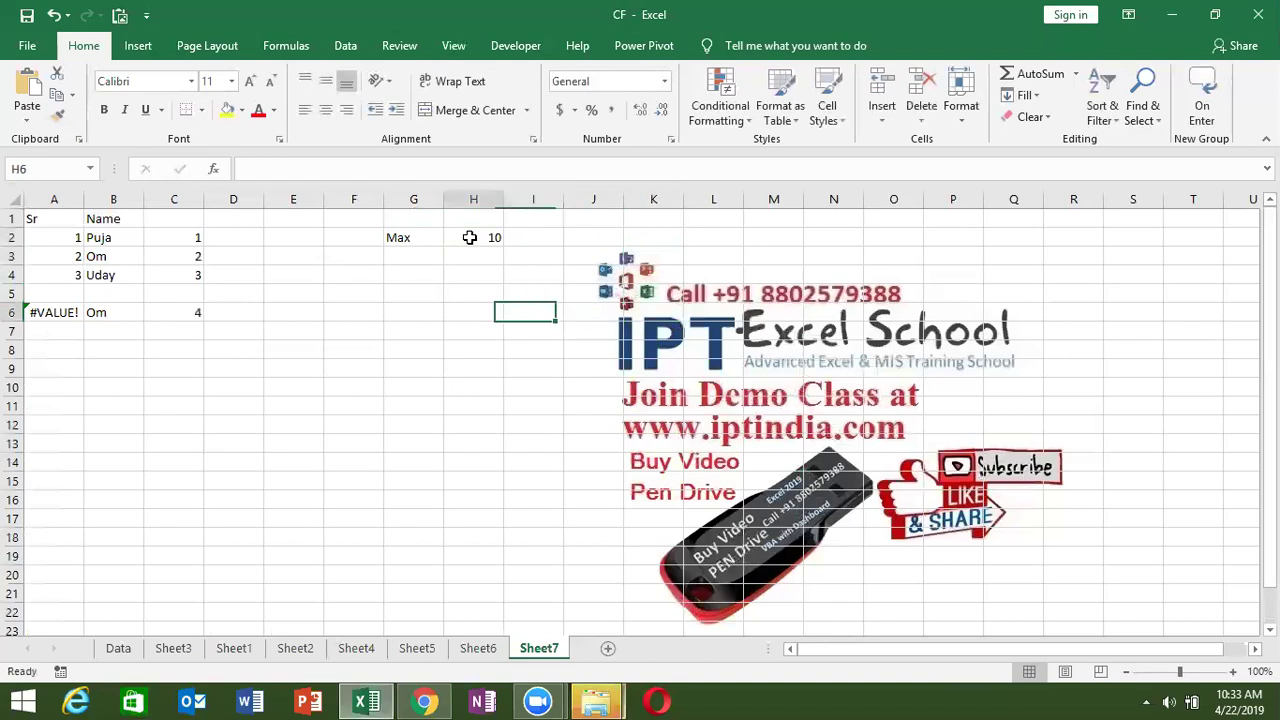
pyautogui.press('Left')
pyautogui.press('Left')
pyautogui.press('Up')
pyautogui.write('Sr')
pyautogui.press('Return')
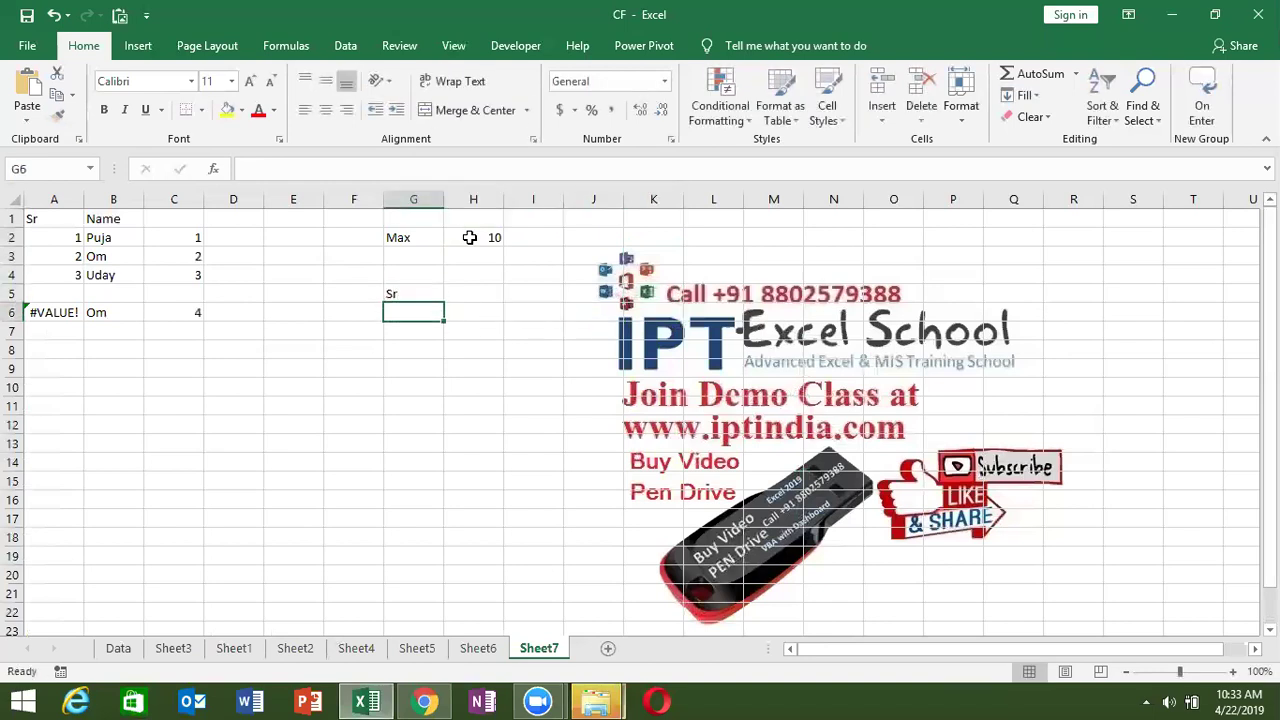
pyautogui.write('=if')
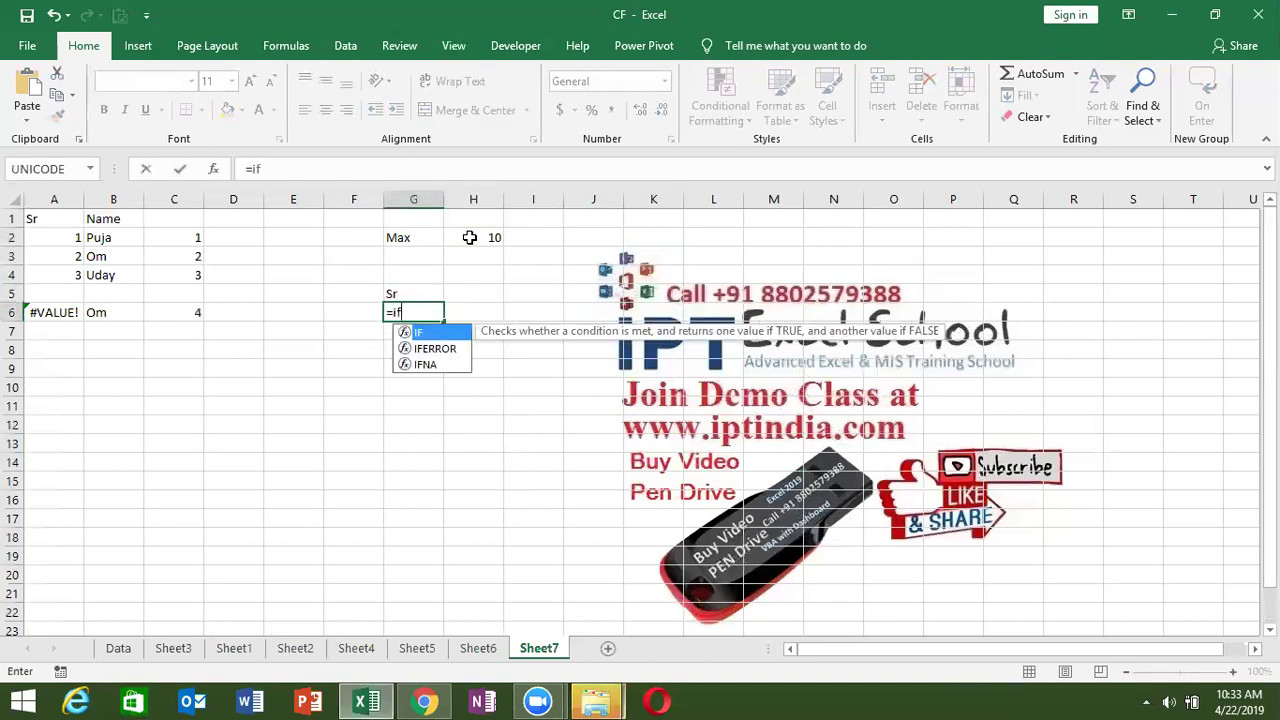
pyautogui.press('Escape')
pyautogui.write('1')
pyautogui.press('Return')
# Step: Enter =IF(G6+1>H2,"",G6+1) in G7
pyautogui.write('=i')
pyautogui.press('Tab')
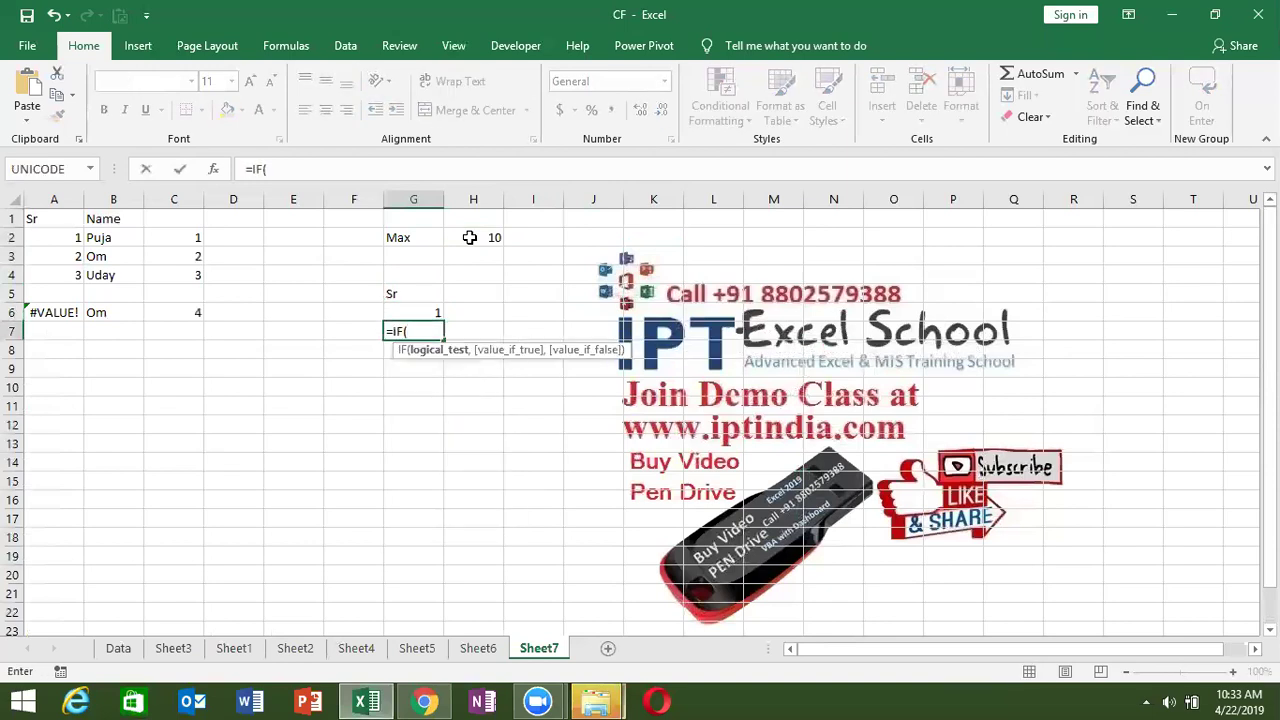
pyautogui.press('Up')
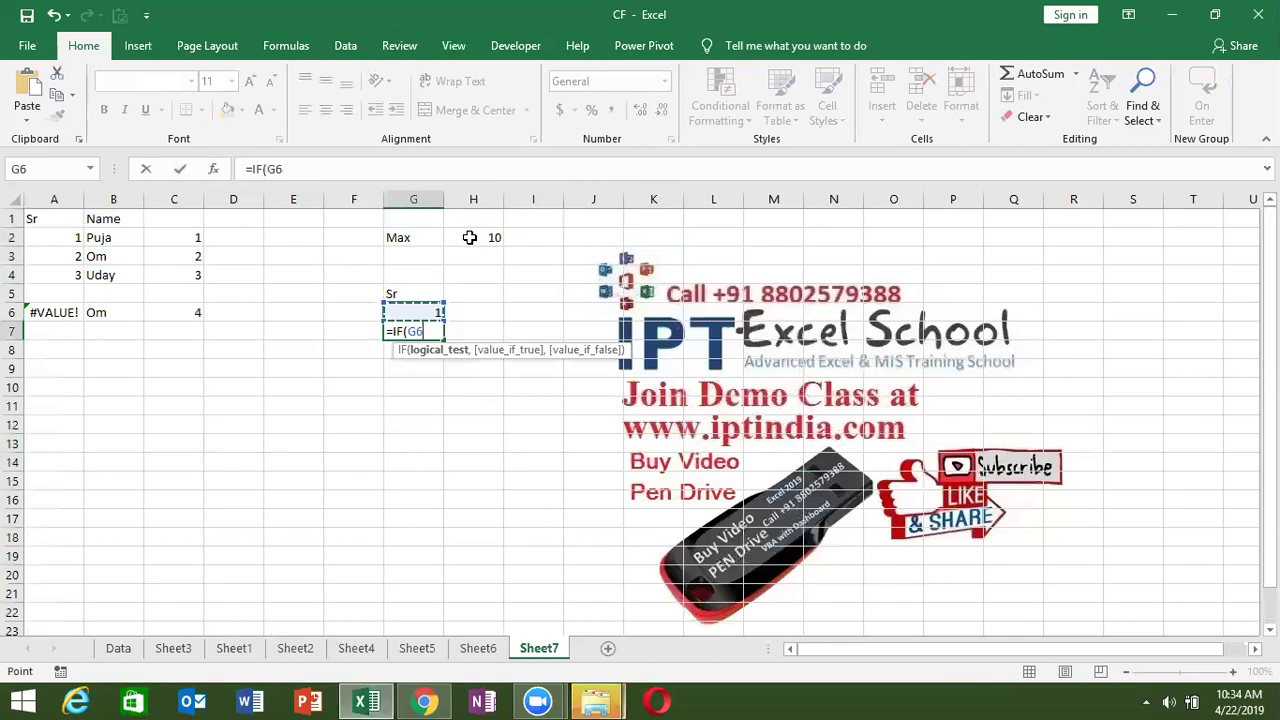
pyautogui.write('+')
pyautogui.write('1>')
pyautogui.click(486, 238)
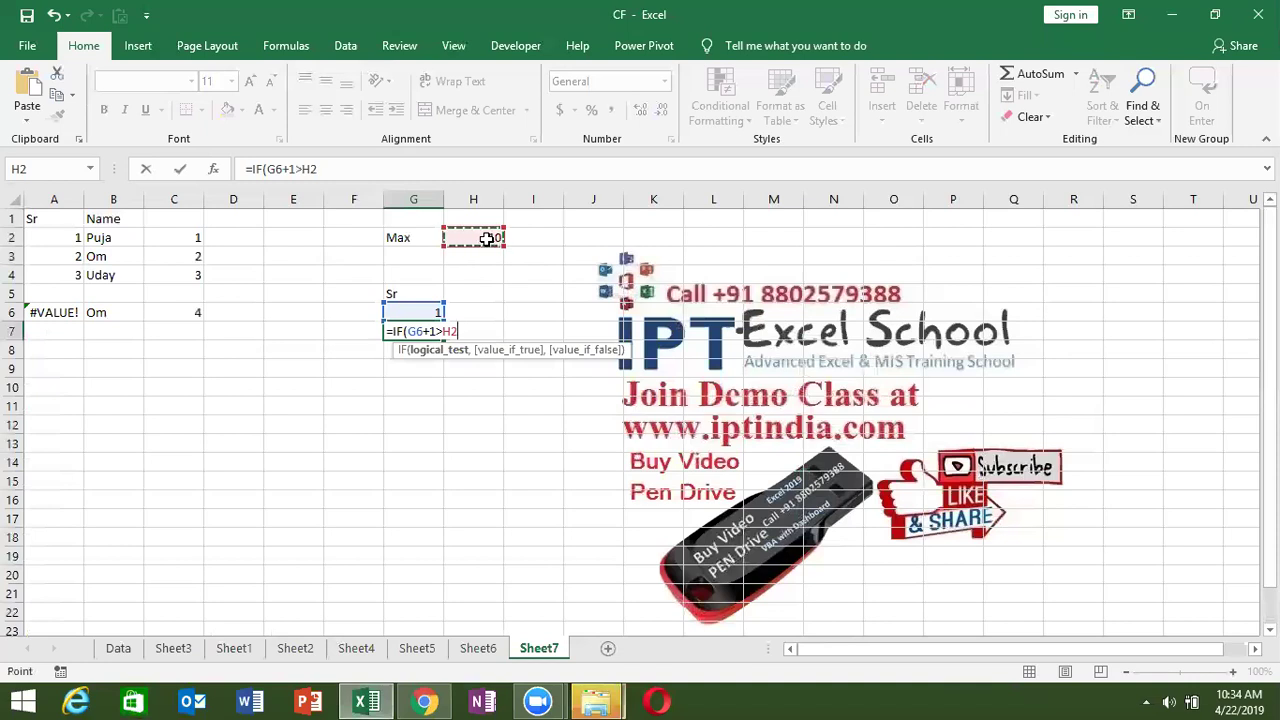
pyautogui.write(',')
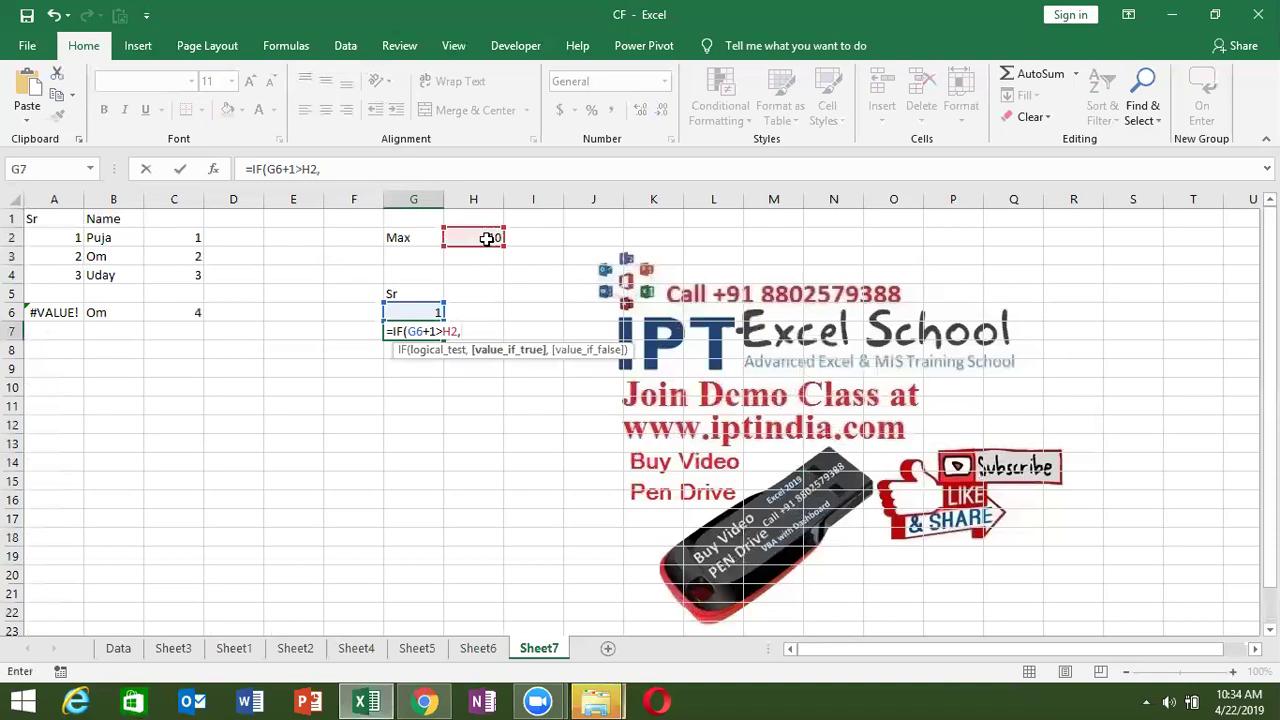
pyautogui.write('"",')
pyautogui.press('Up')
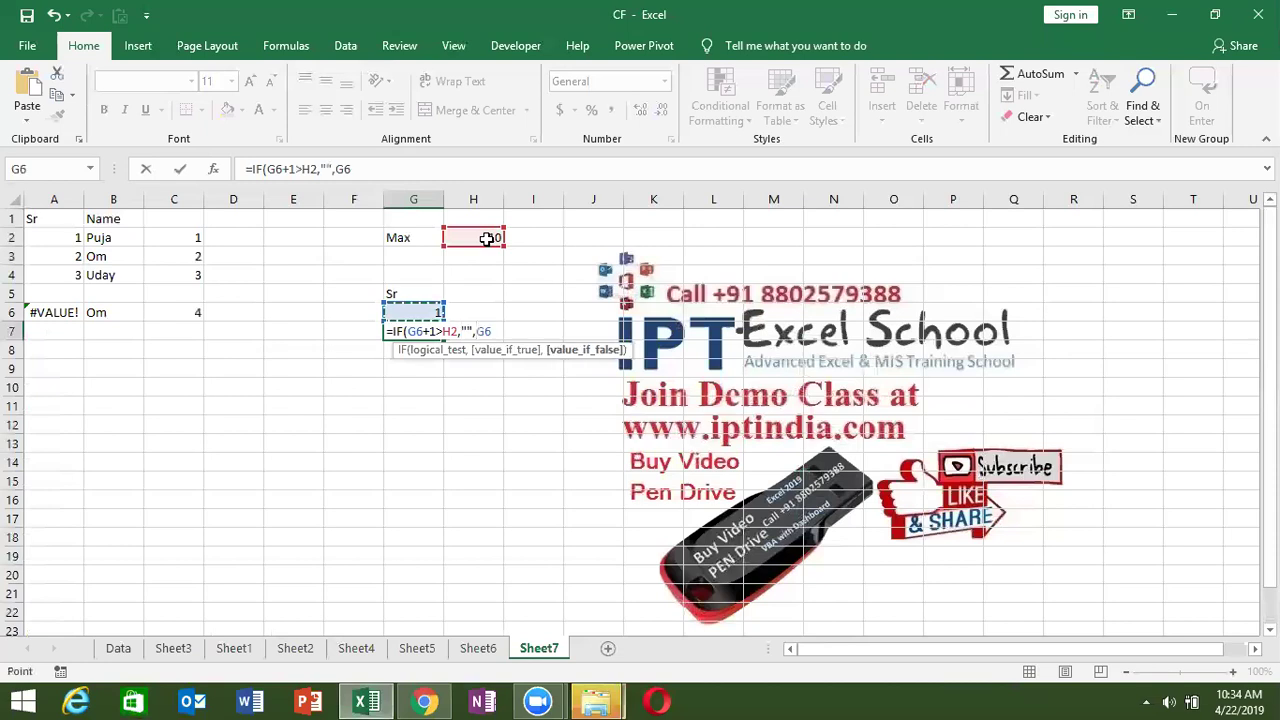
pyautogui.write('+1')
pyautogui.press('Return')
# Step: Make the H2 reference in G7's formula absolute as $H$2
pyautogui.press('Up')
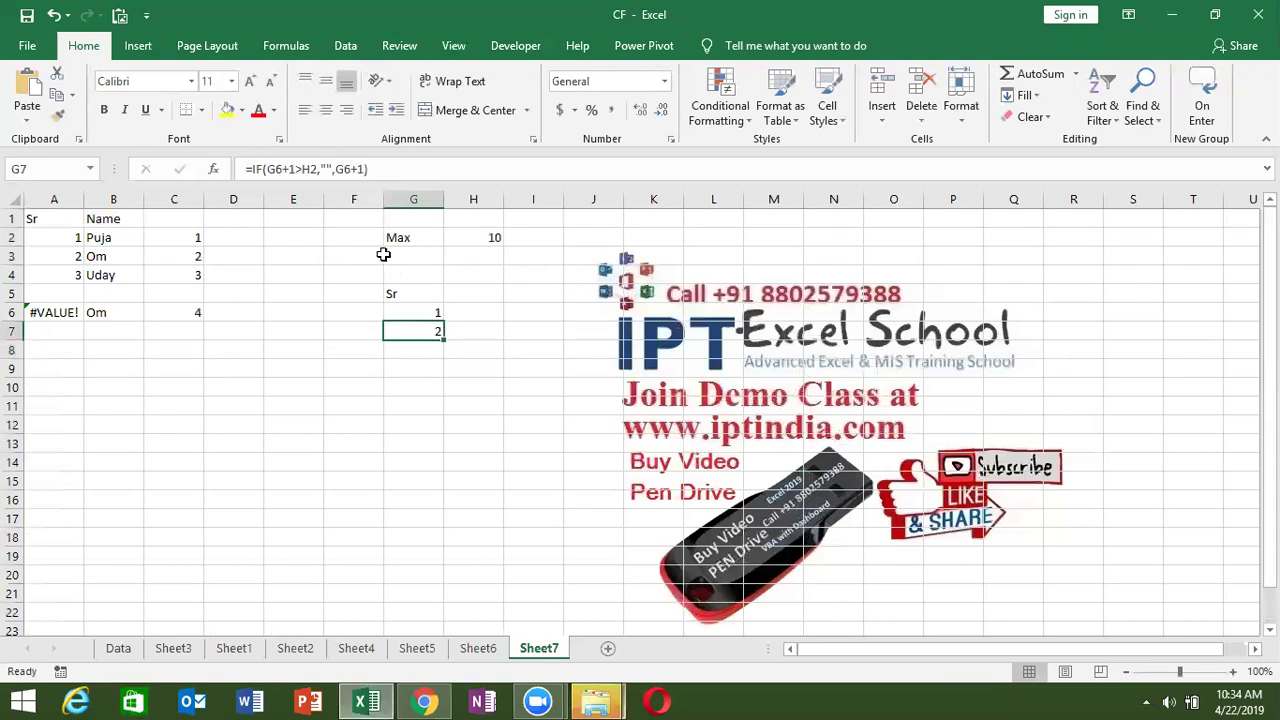
pyautogui.press('F2')
pyautogui.click(312, 170)
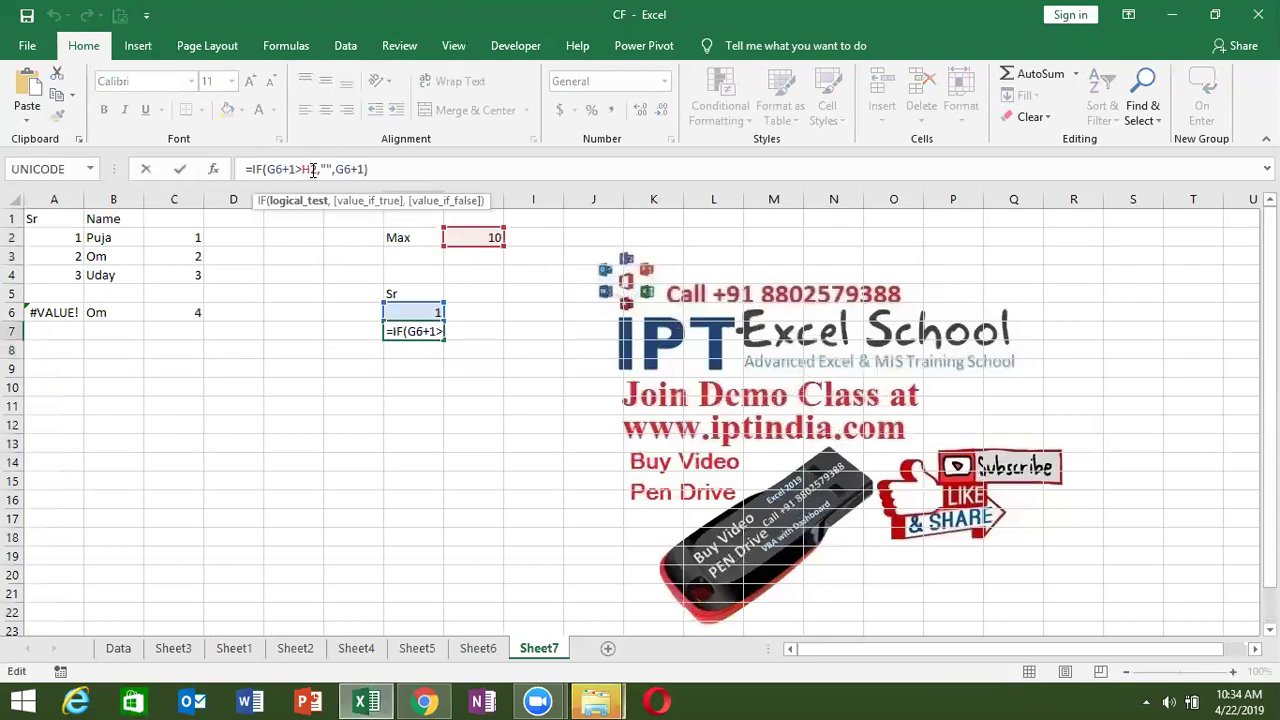
pyautogui.press('F4')
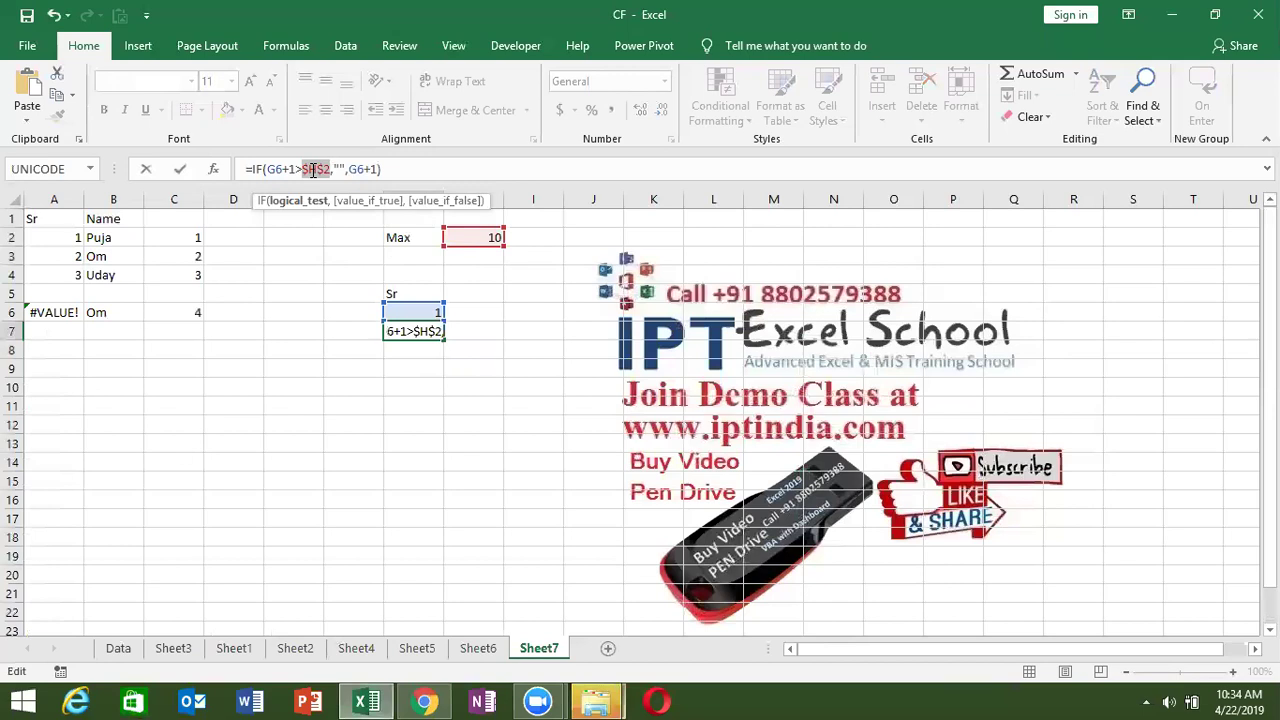
pyautogui.hotkey('ctrl', 'Return')
# Step: Fill G7's formula down to G22 and inspect the #VALUE! formula in G17
pyautogui.moveTo(444, 338); pyautogui.dragTo(444, 510)
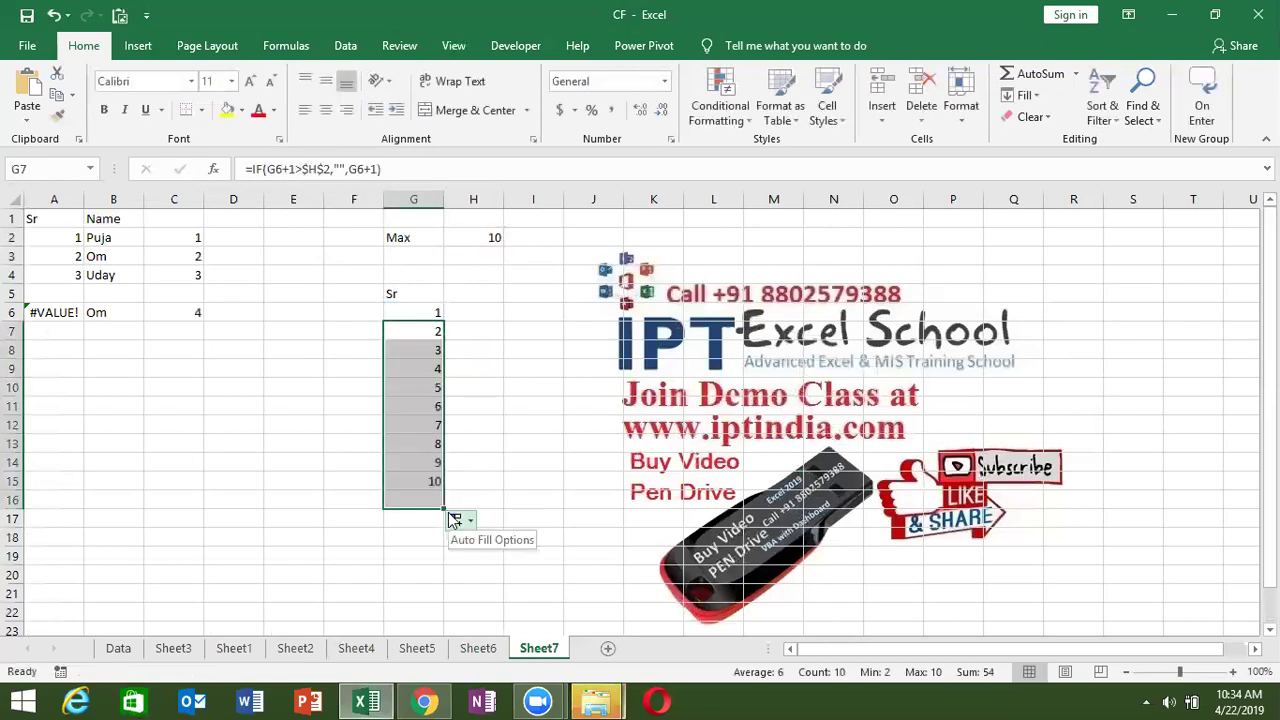
pyautogui.moveTo(444, 509); pyautogui.dragTo(466, 622)
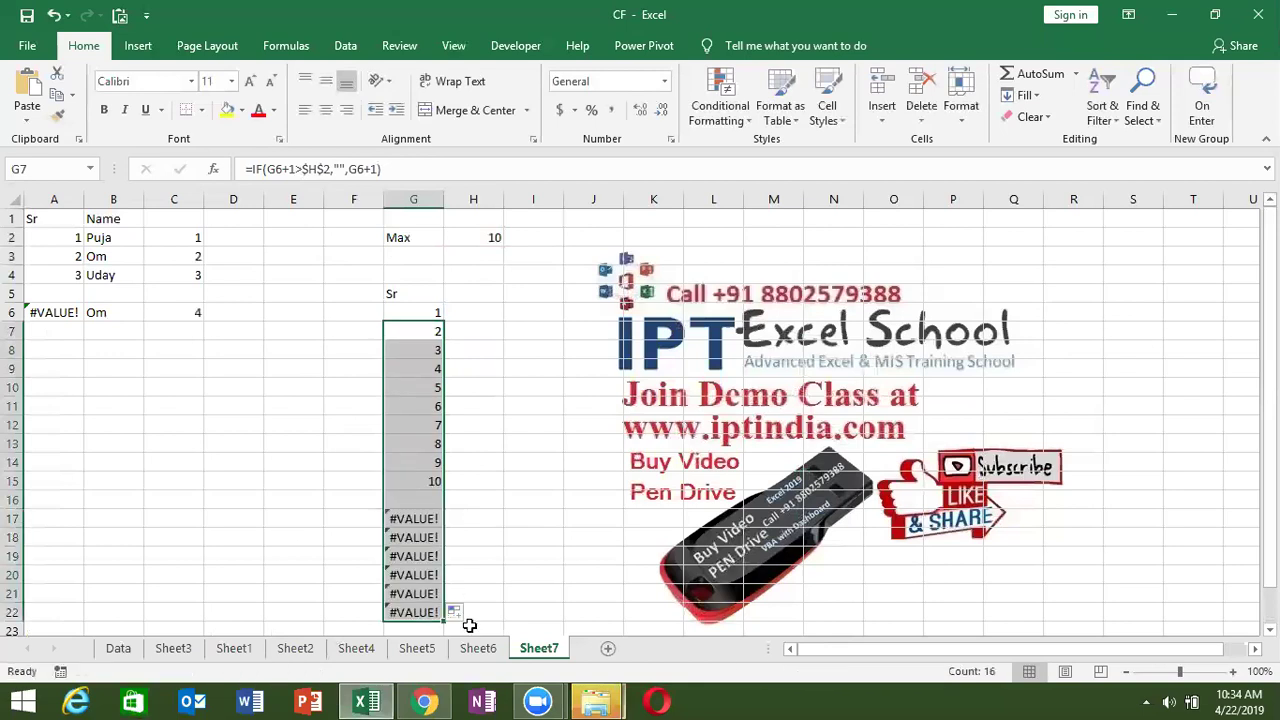
pyautogui.click(435, 535)
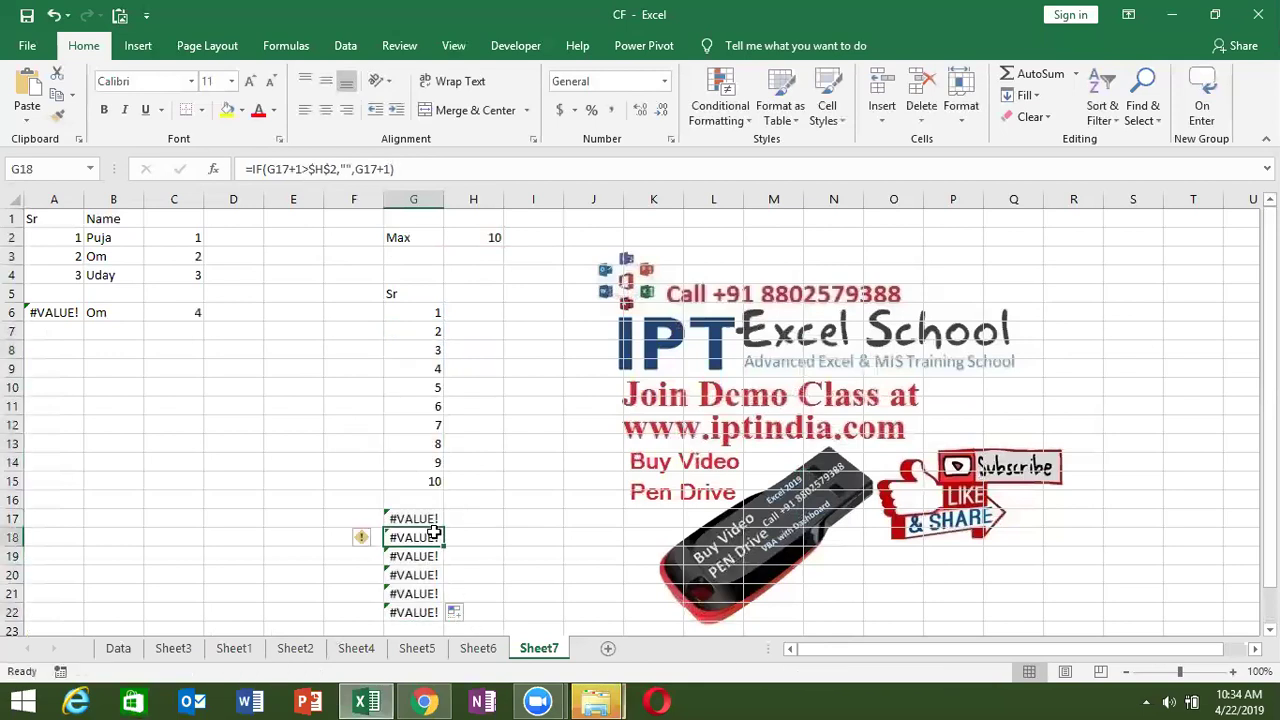
pyautogui.doubleClick(430, 518)
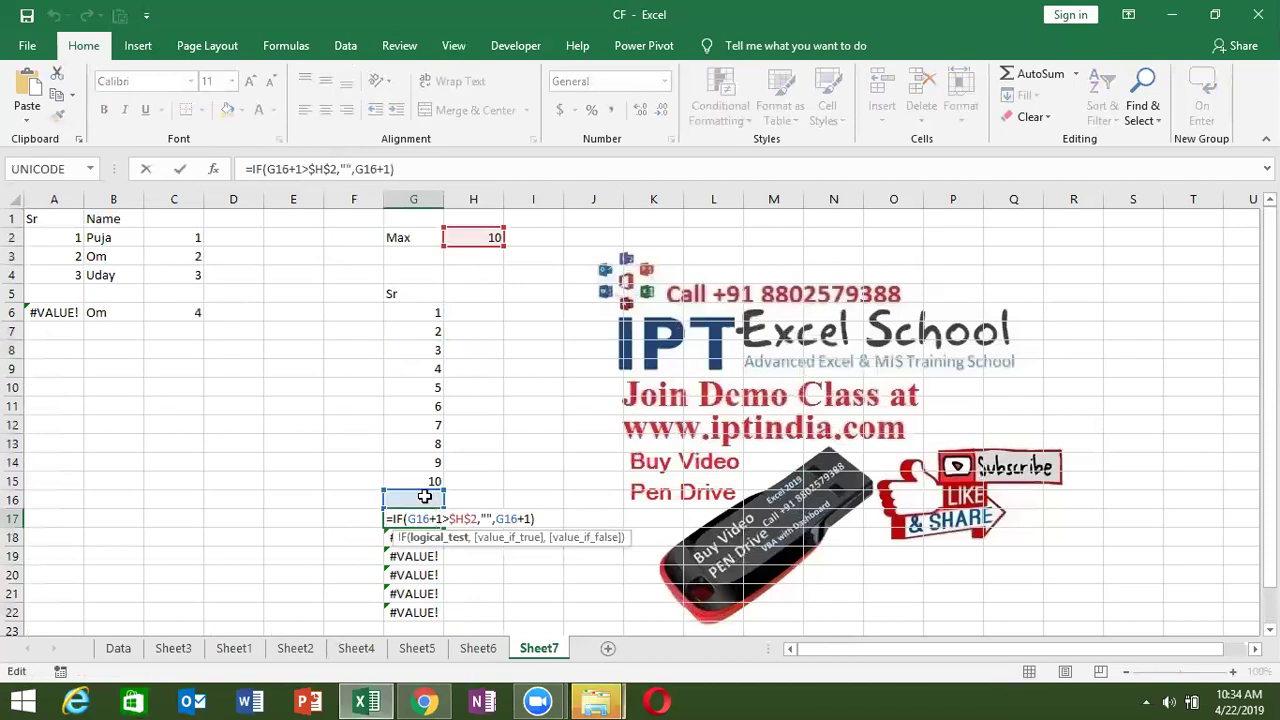
pyautogui.press('Return')
pyautogui.press('Up')
pyautogui.press('Up')
pyautogui.press('Up')
pyautogui.press('Up')
pyautogui.press('Up')
pyautogui.press('Up')
pyautogui.press('Up')
pyautogui.press('Up')
pyautogui.press('Up')
pyautogui.press('Up')
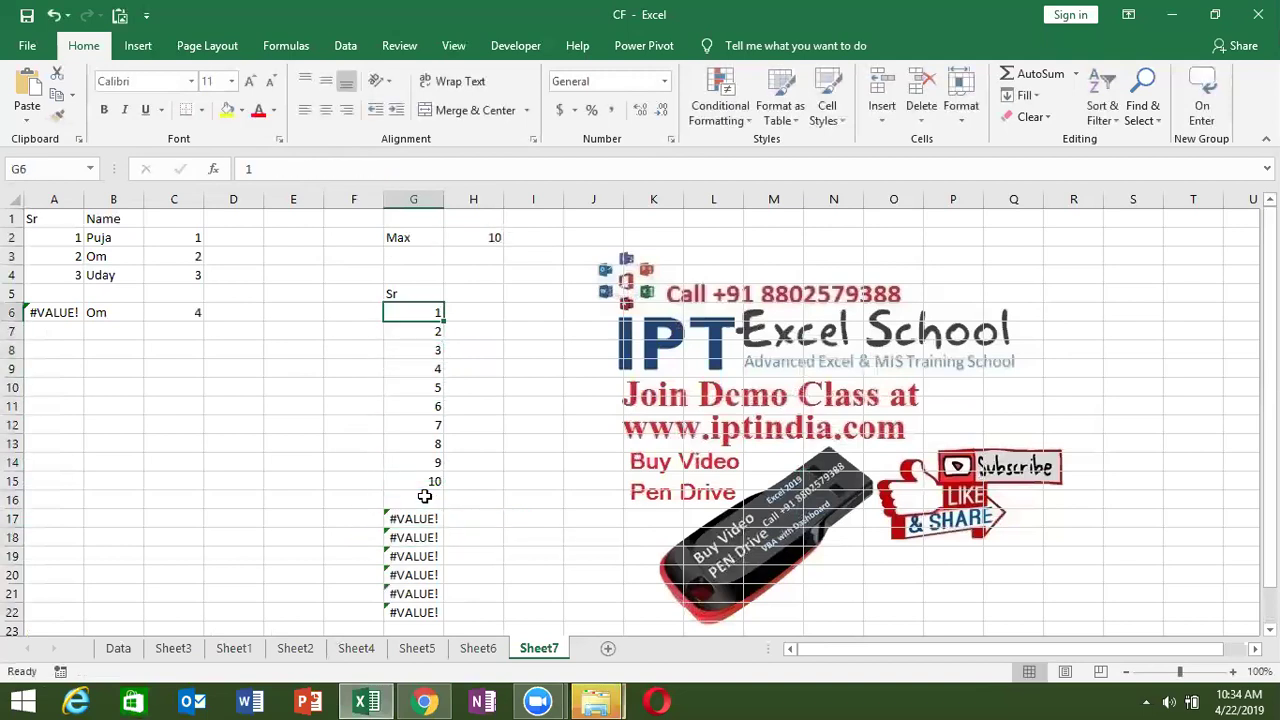
pyautogui.press('Down')
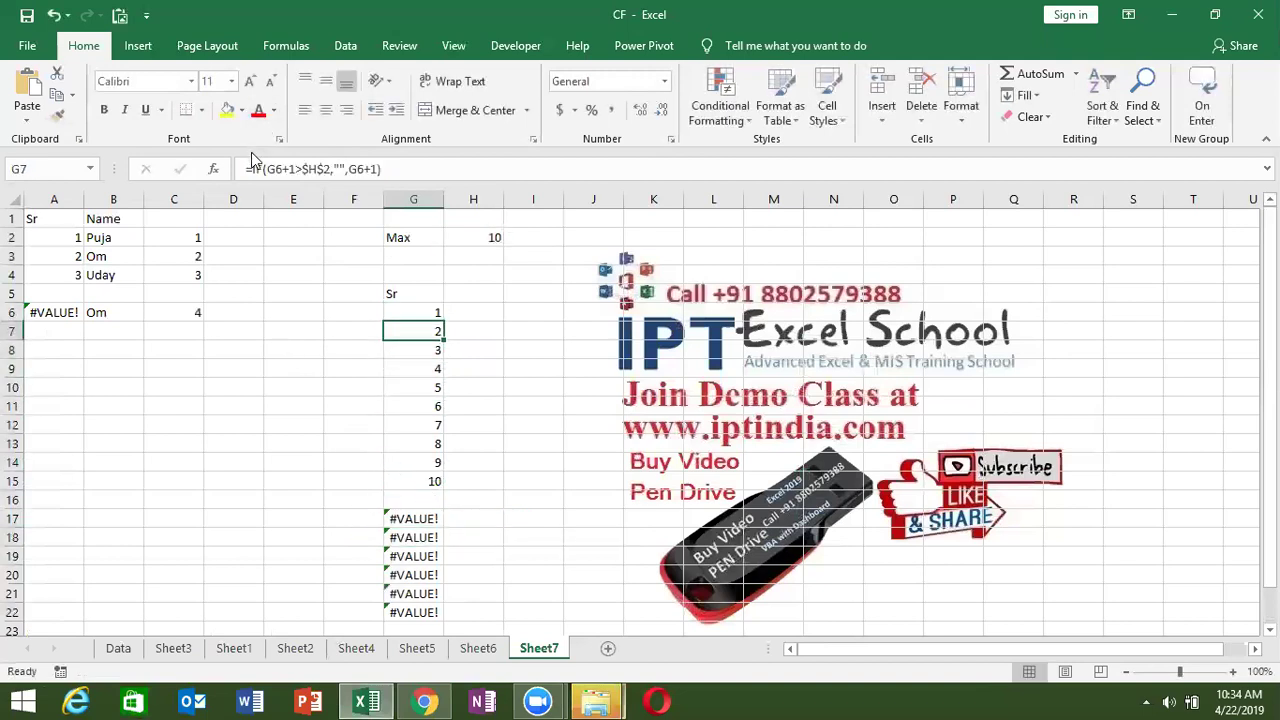
# Step: Wrap G7's formula as =IFERROR(IF(G6+1>$H$2,"",G6+1),"")
pyautogui.click(251, 165)
pyautogui.click(250, 168)
pyautogui.write('if')
pyautogui.press('Tab')
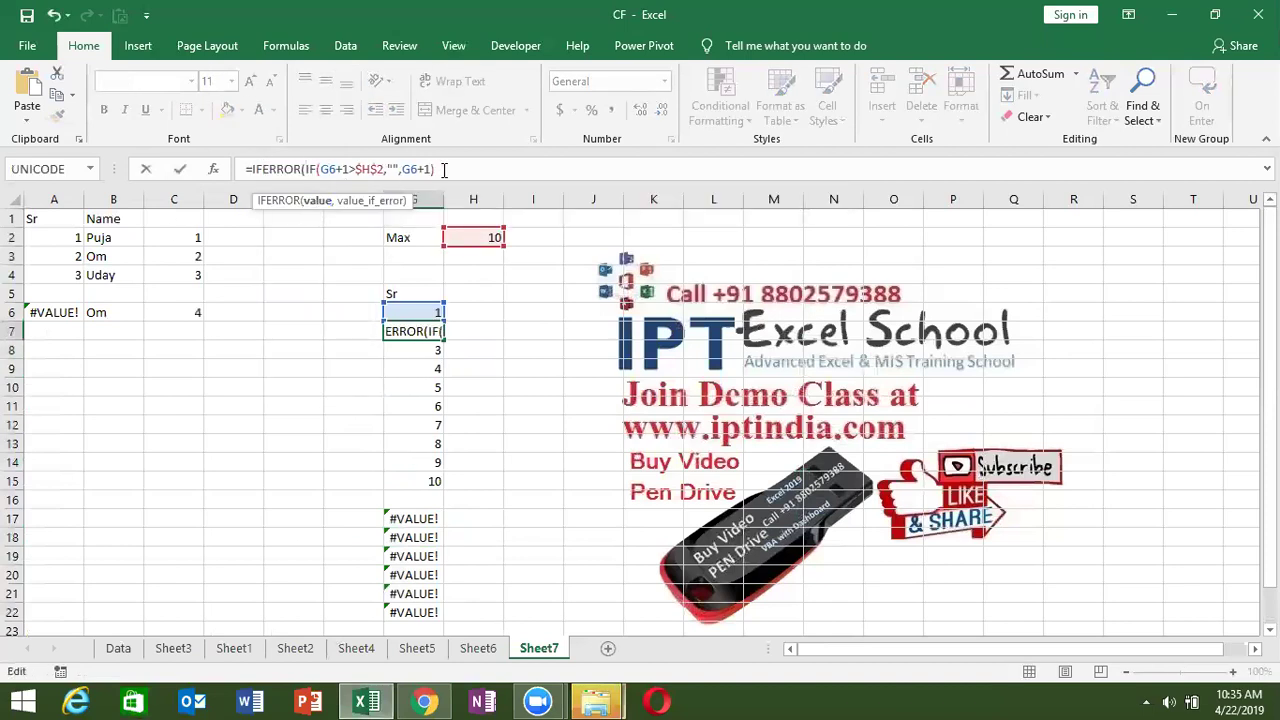
pyautogui.write(',')
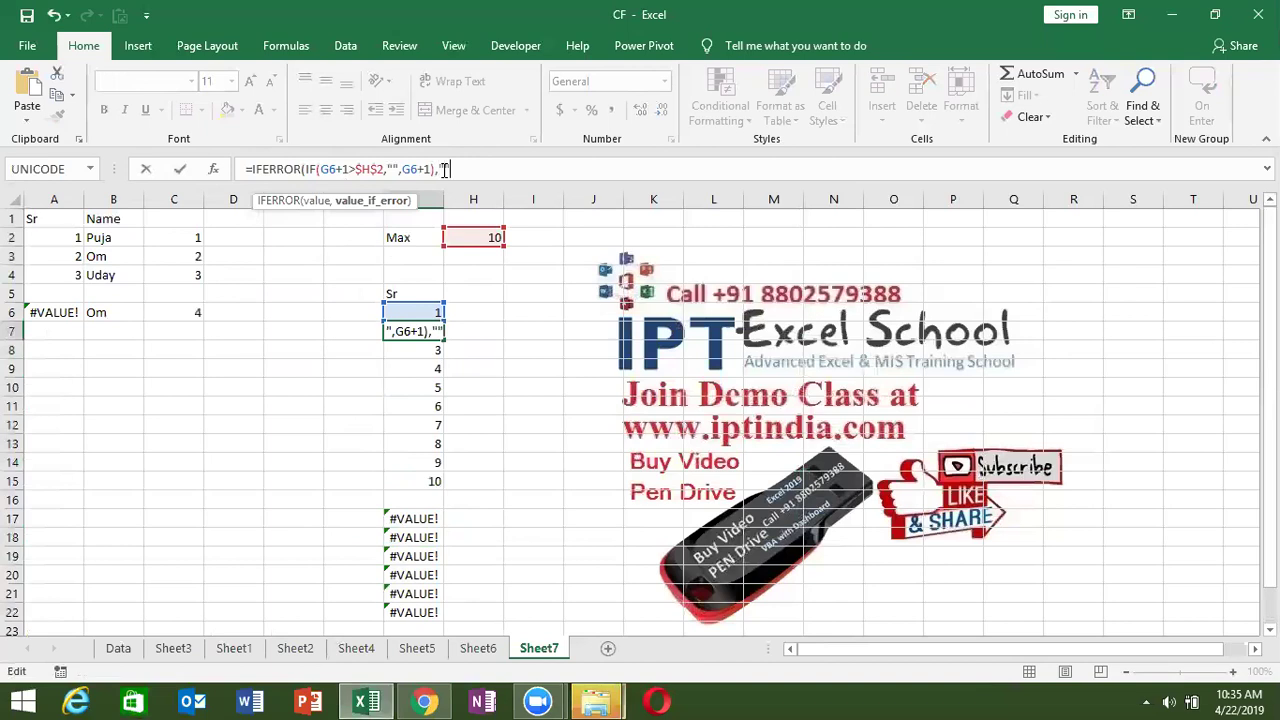
pyautogui.write('"")')
pyautogui.press('Return')
# Step: Fill the IFERROR formula from G7 down to G22
pyautogui.press('Up')
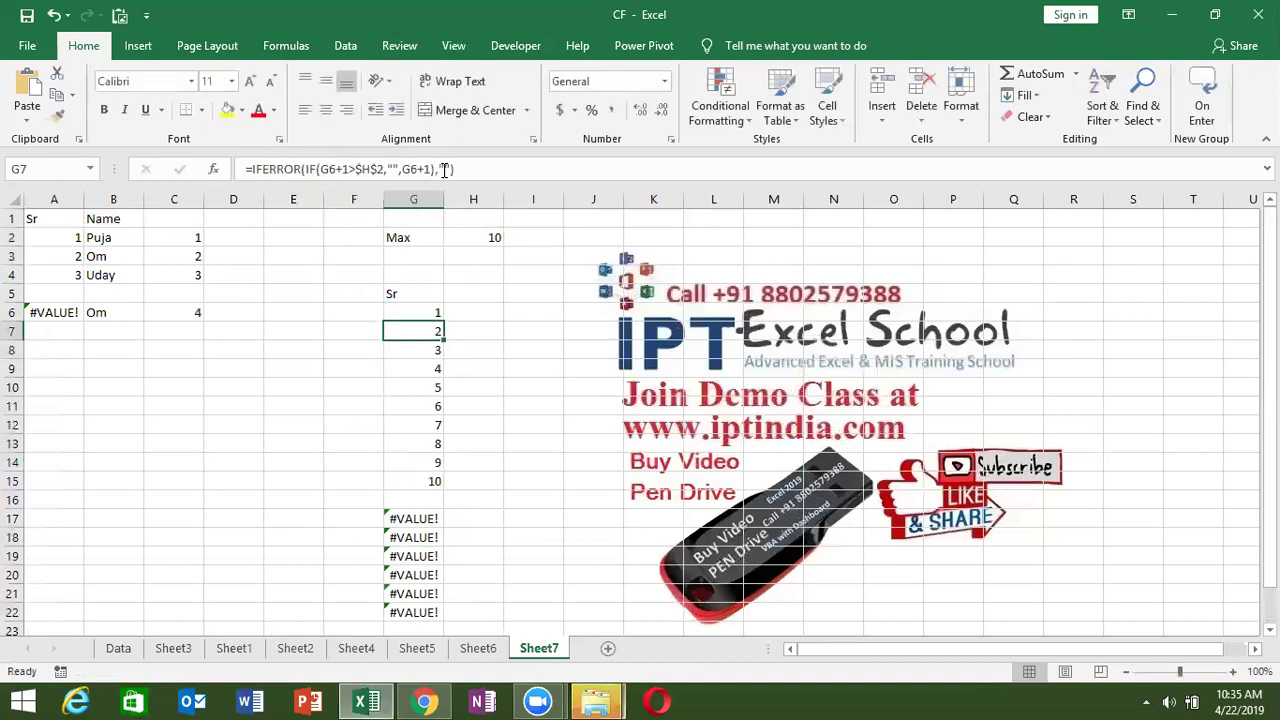
pyautogui.doubleClick(444, 340)
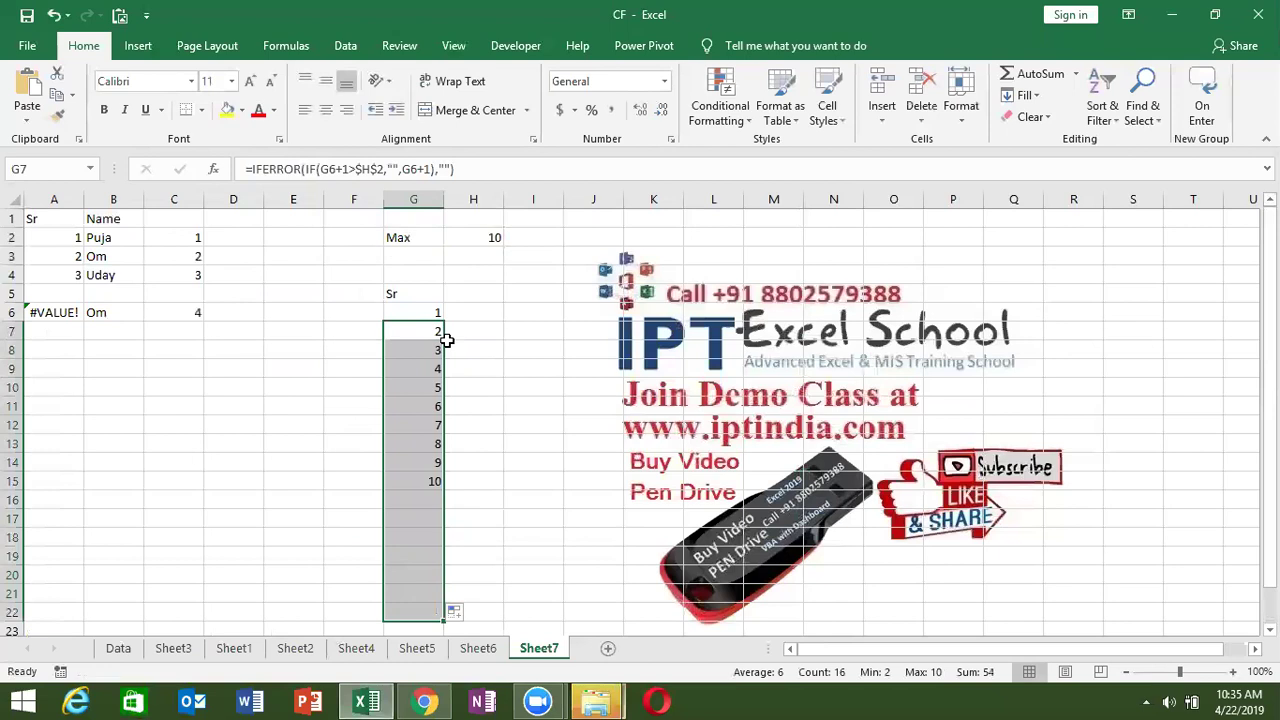
pyautogui.click(494, 236)
# Step: Change the Max limit in H2 to 12
pyautogui.write('15')
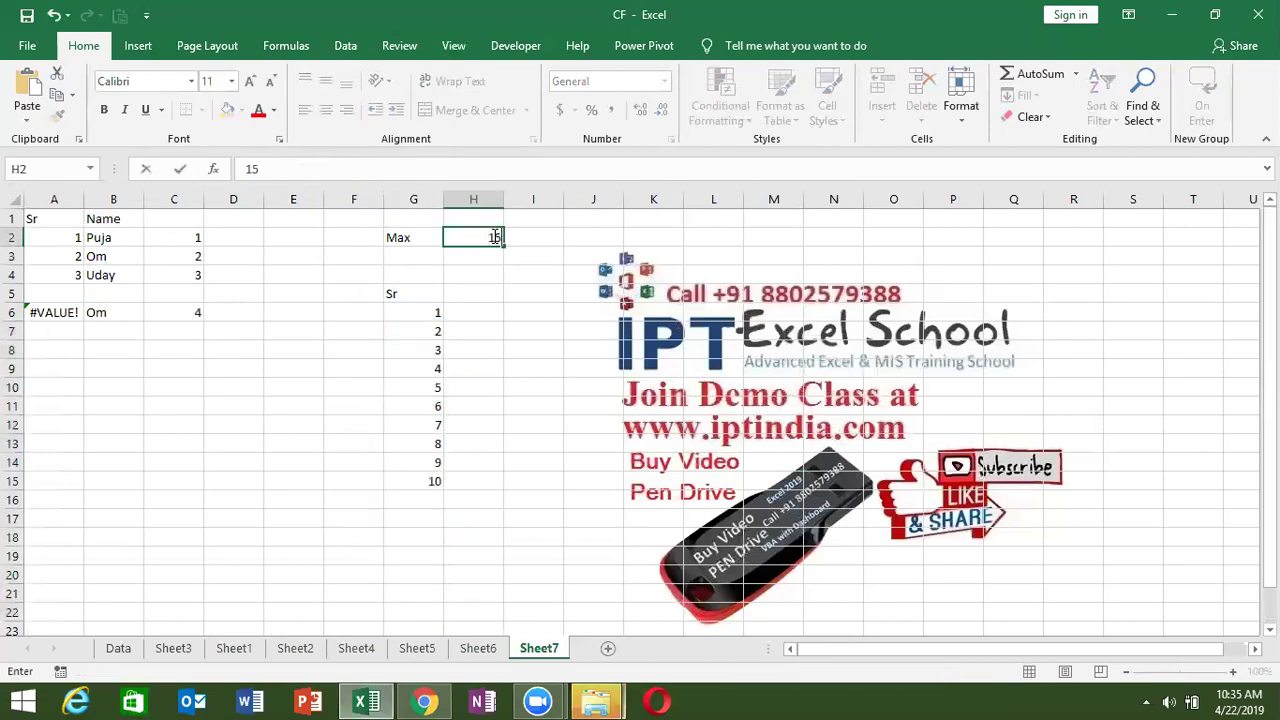
pyautogui.press('Return')
pyautogui.click(493, 236)
pyautogui.write('12')
pyautogui.press('Return')
pyautogui.click(493, 236)
# Step: Add the Min label in E2 with the value 5 in F2
pyautogui.press('Left')
pyautogui.press('Left')
pyautogui.press('Left')
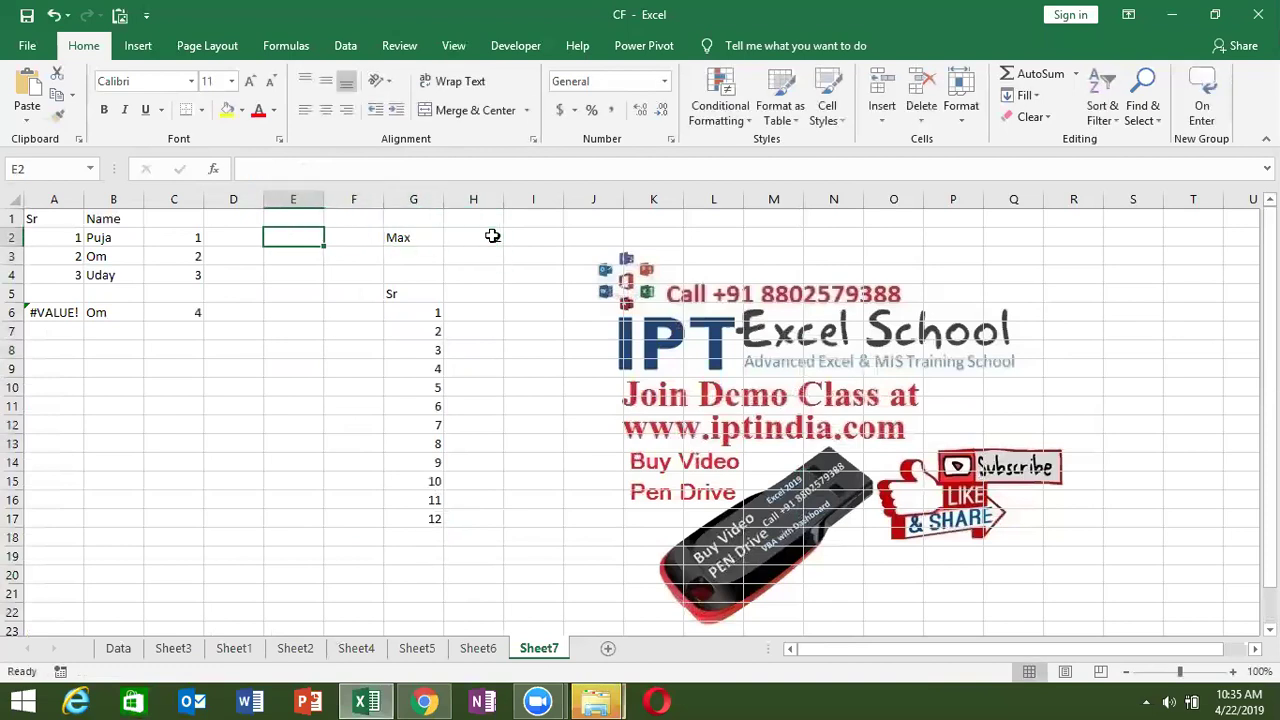
pyautogui.write('Min')
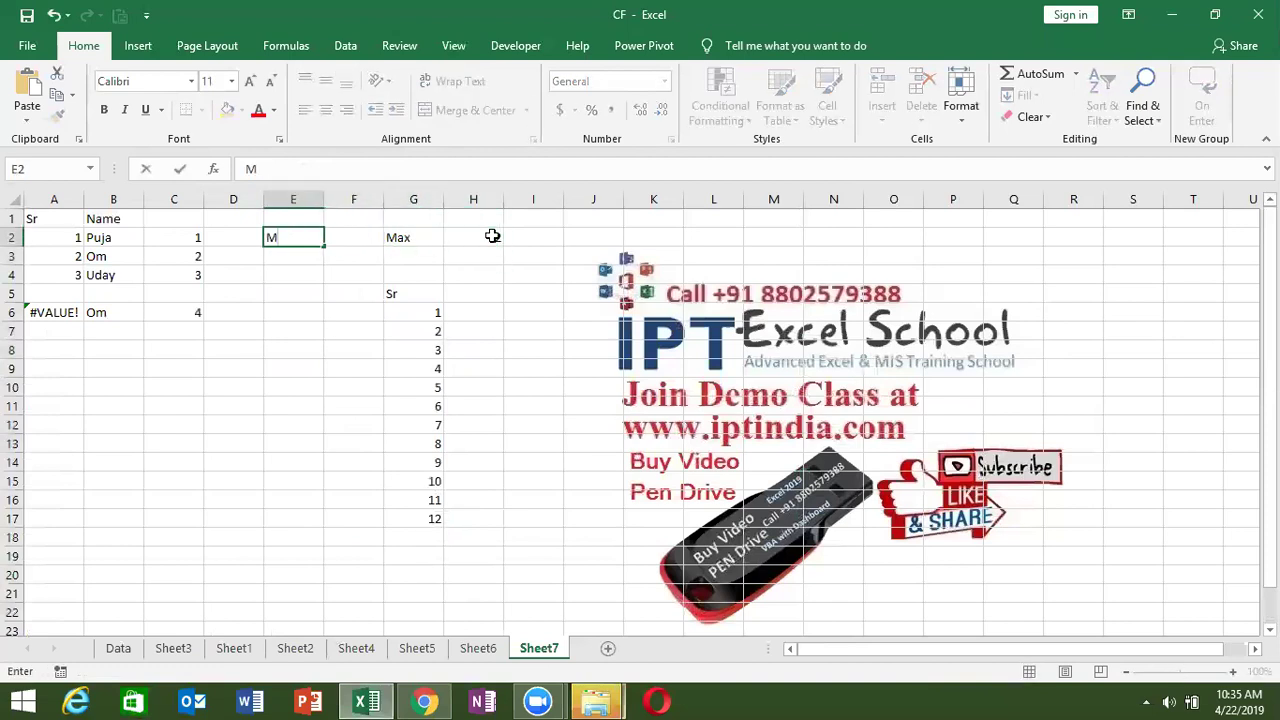
pyautogui.press('Tab')
pyautogui.press('Return')
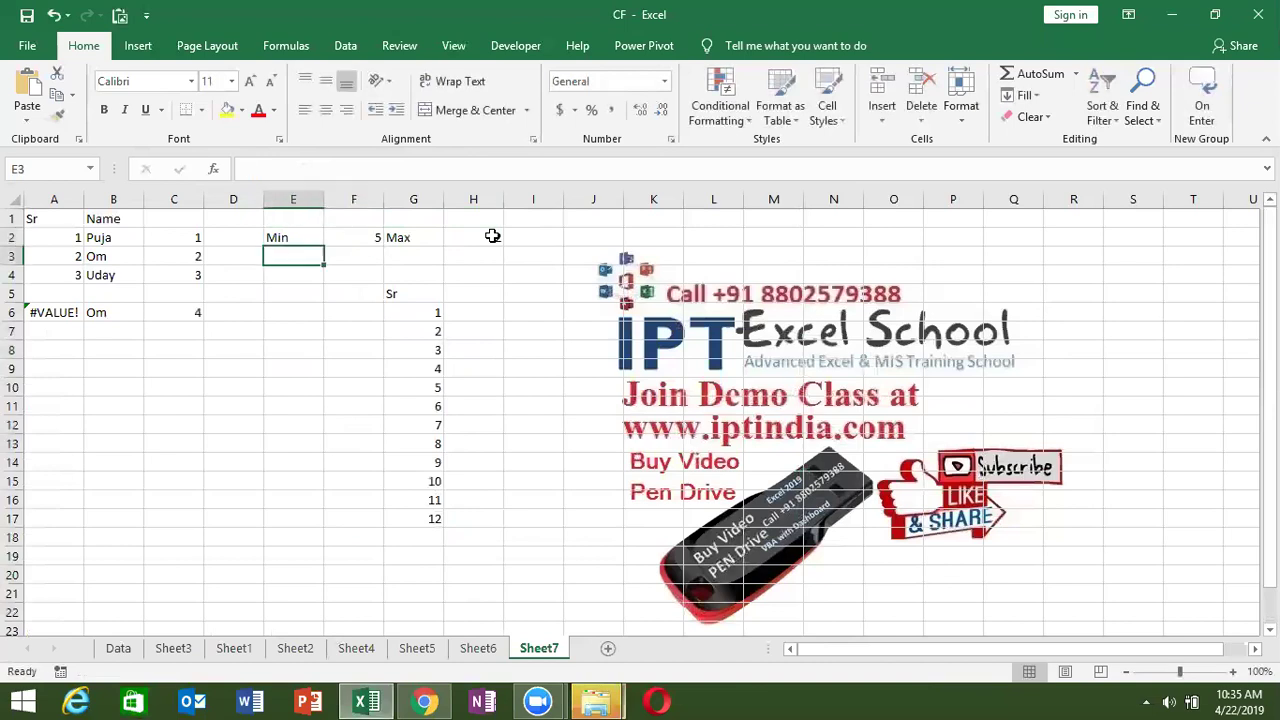
# Step: Set G6 to =F2 so the serials start at the Min value
pyautogui.click(435, 312)
pyautogui.write('=')
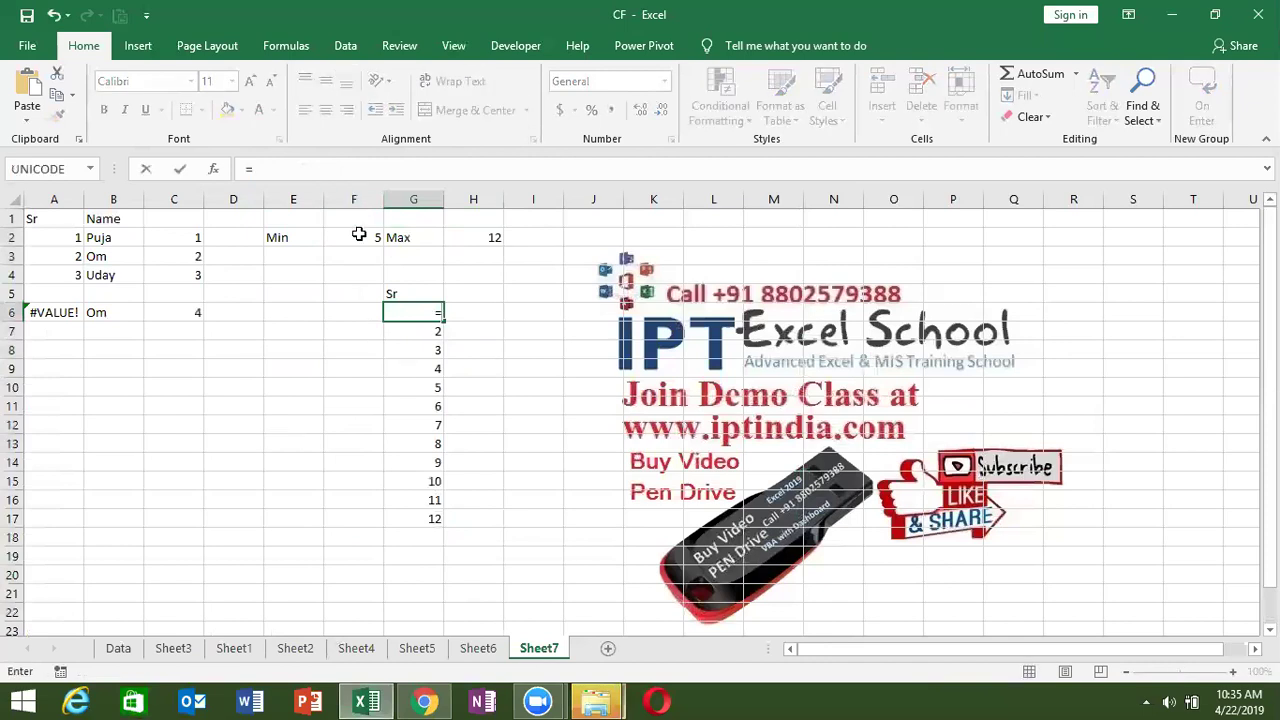
pyautogui.click(361, 237)
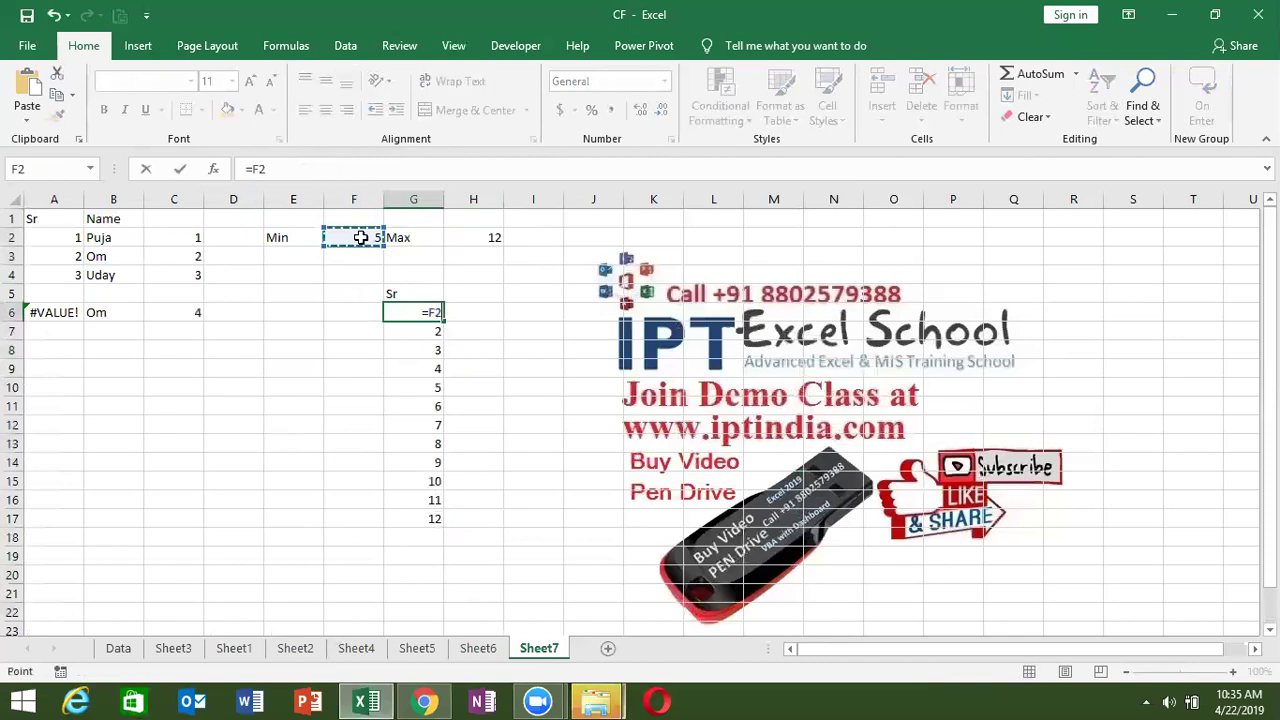
pyautogui.press('Return')
pyautogui.press('Up')
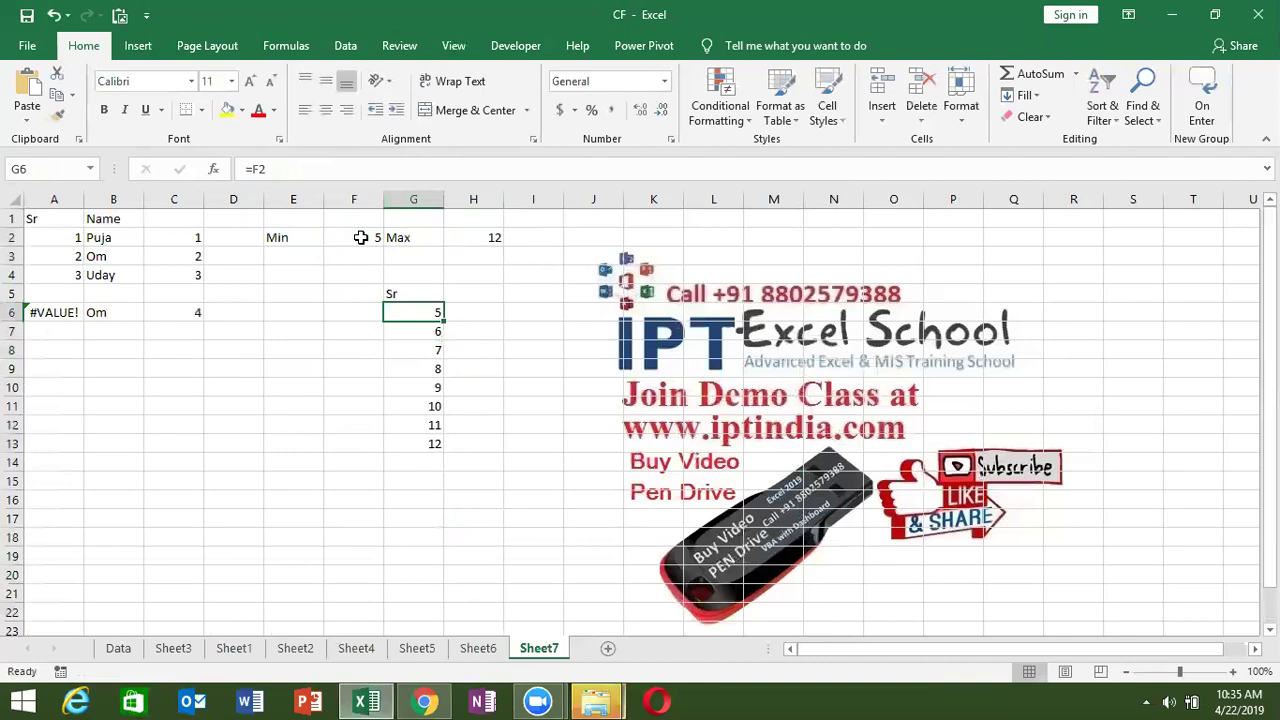